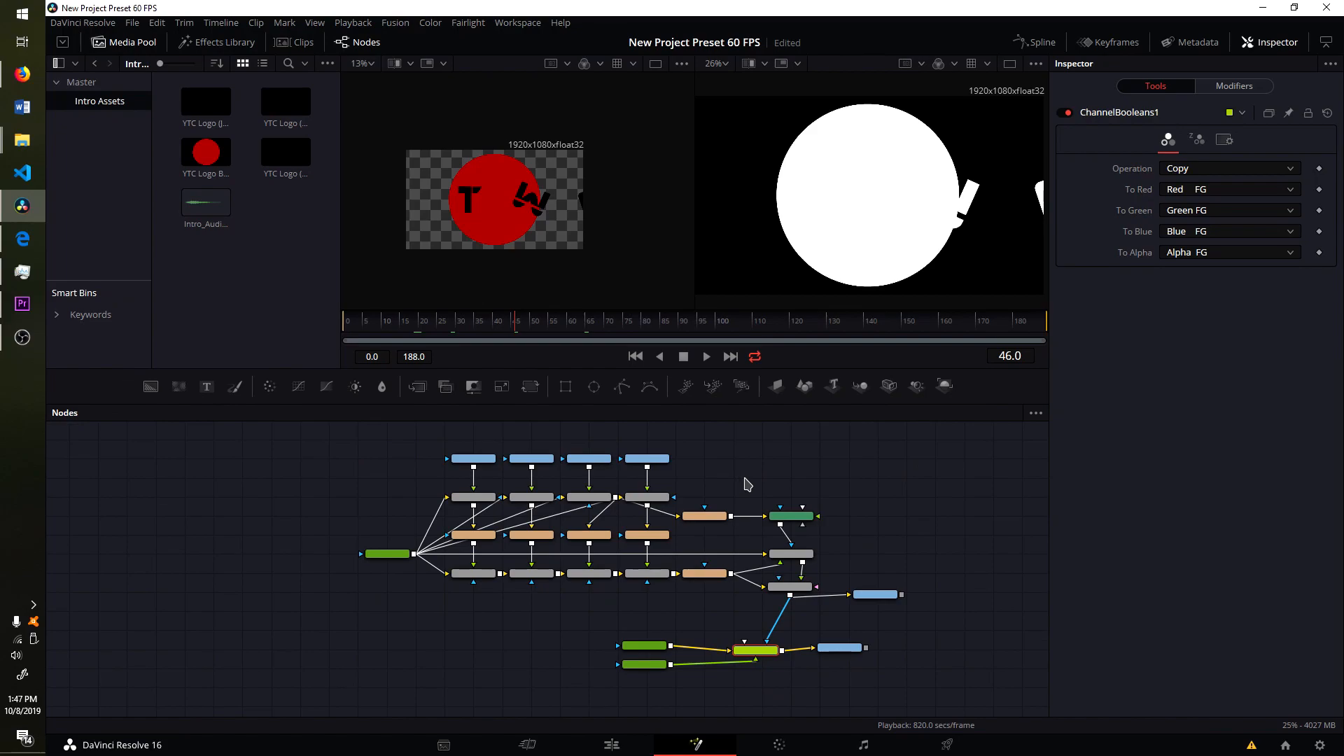
Scrub the intro composition to frame 52 to preview the logo animation.
{"action": "left_click_drag", "start_coordinate": [786, 477], "coordinate": [761, 492]}
{"action": "left_click", "coordinate": [459, 321]}
{"action": "left_click_drag", "start_coordinate": [465, 326], "coordinate": [538, 337]}
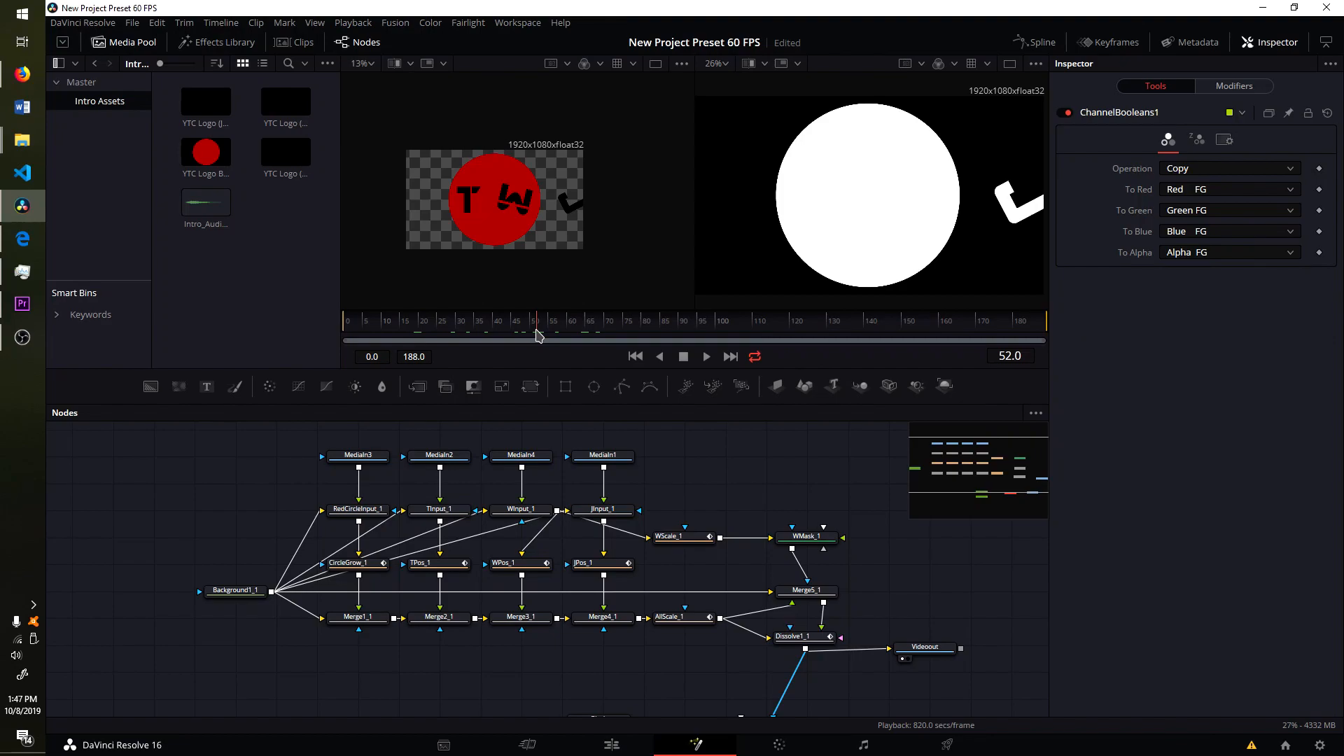
Switch to Premiere Pro to view the open sequence, and return to DaVinci Resolve.
{"action": "left_click", "coordinate": [22, 303]}
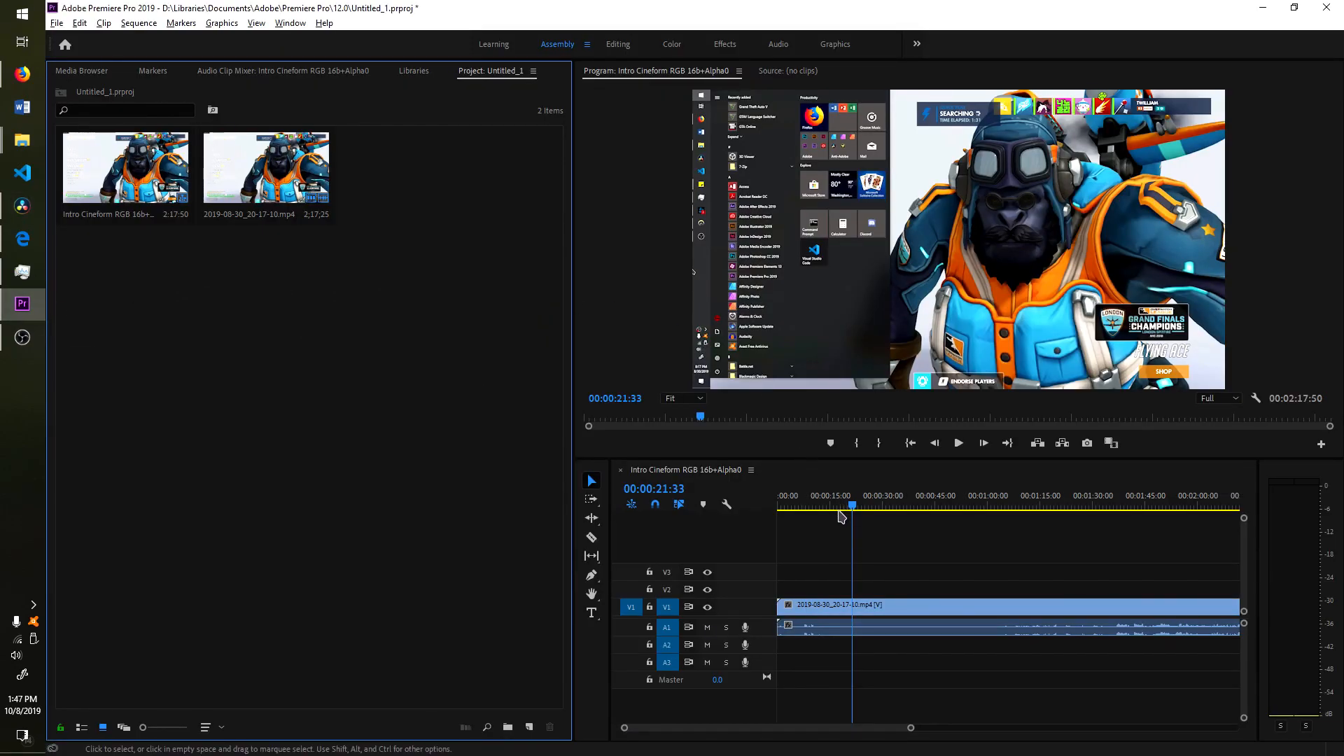
{"action": "key", "text": "alt+Tab"}
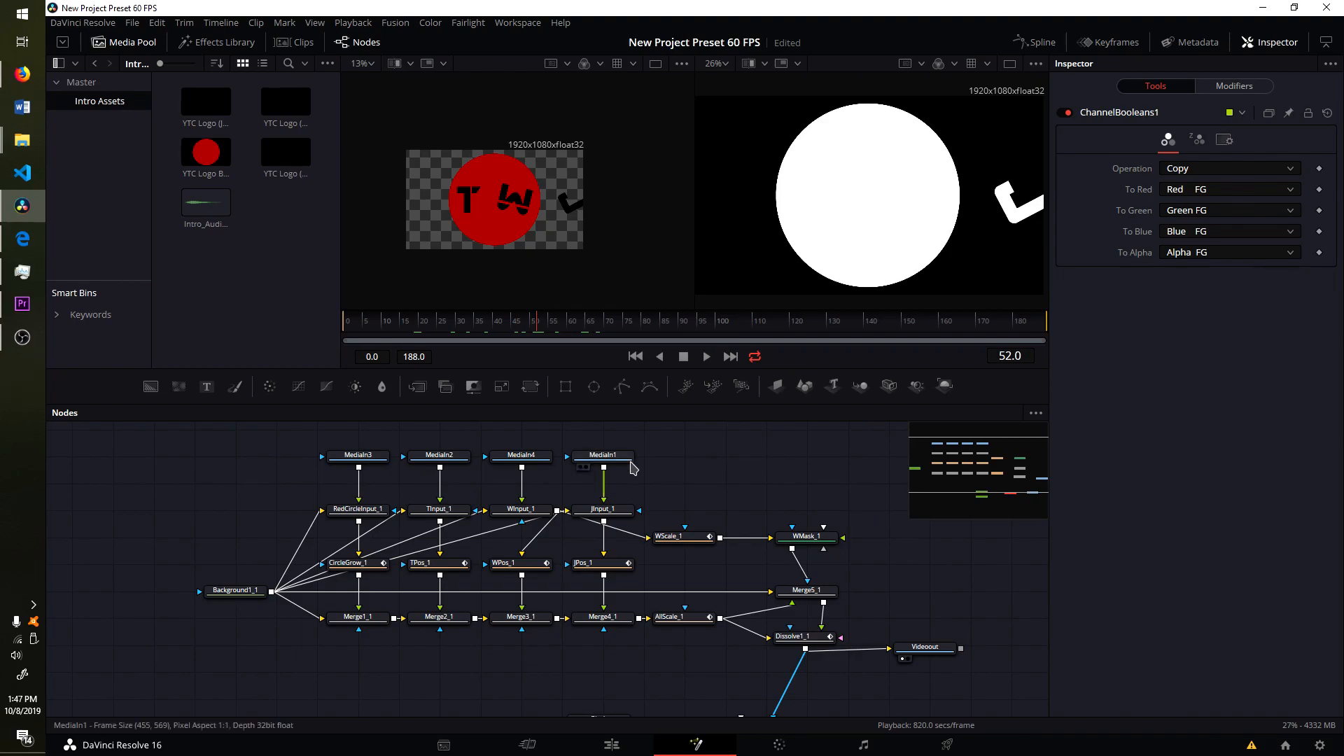
Examine the node graph down to the Black, White, ChannelBooleans1 and AlphaOut nodes, and the transparent areas in the Videoout preview.
{"action": "scroll", "coordinate": [639, 459], "scroll_direction": "down", "scroll_amount": 3}
{"action": "scroll", "coordinate": [610, 528], "scroll_direction": "up", "scroll_amount": 4}
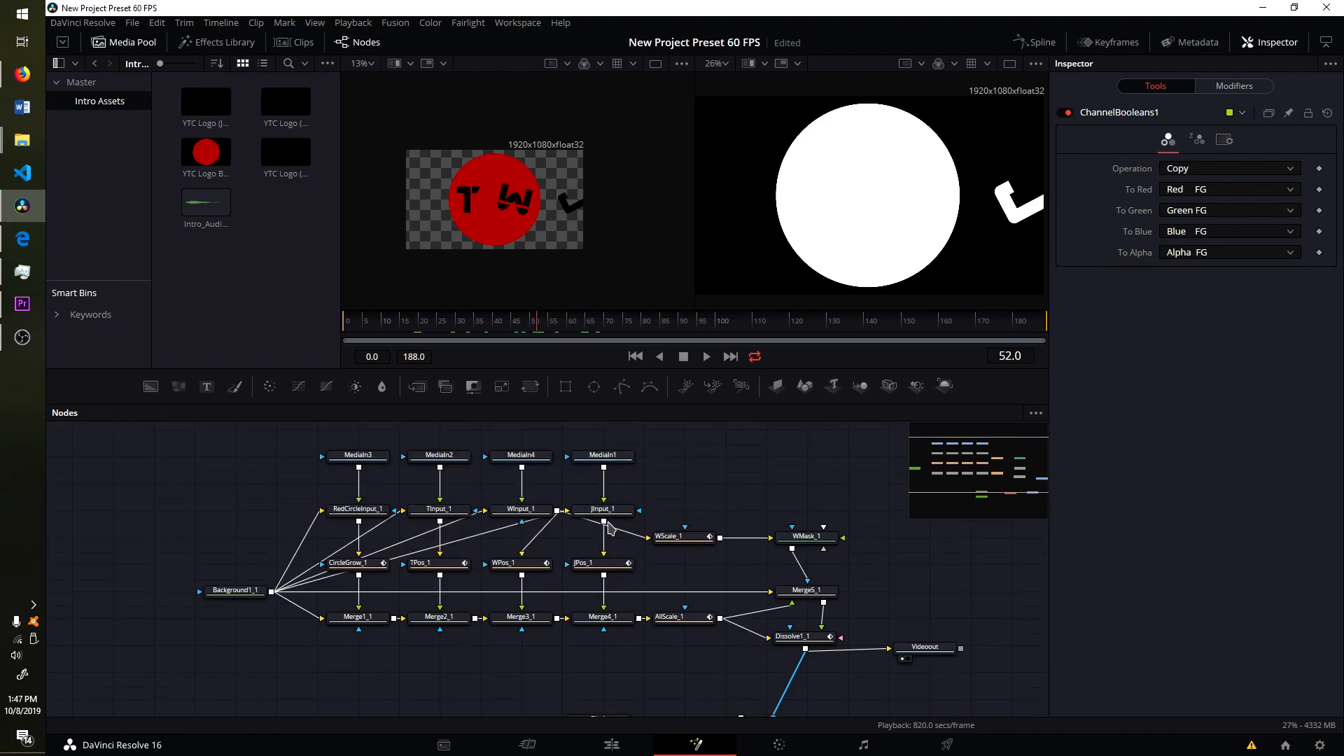
{"action": "scroll", "coordinate": [610, 529], "scroll_direction": "down", "scroll_amount": 3}
{"action": "left_click_drag", "start_coordinate": [606, 614], "coordinate": [564, 534]}
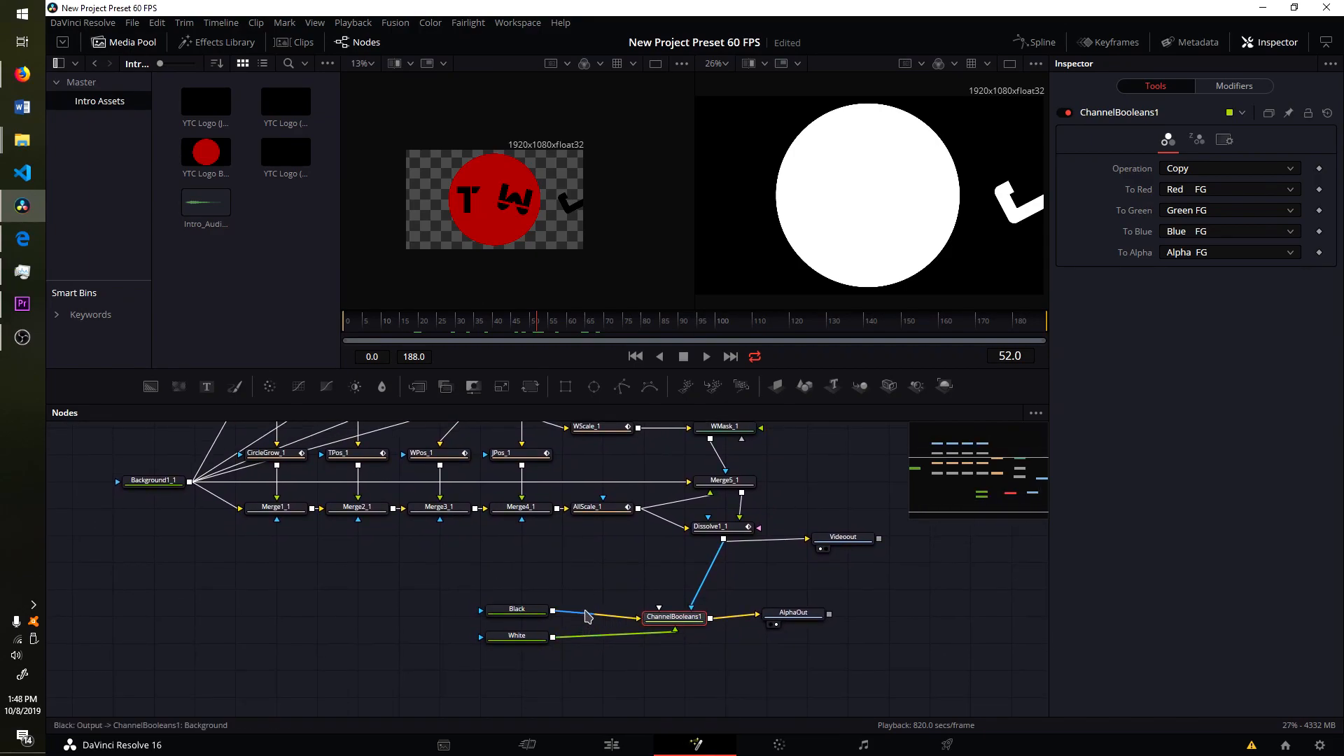
{"action": "left_click_drag", "start_coordinate": [489, 560], "coordinate": [551, 674]}
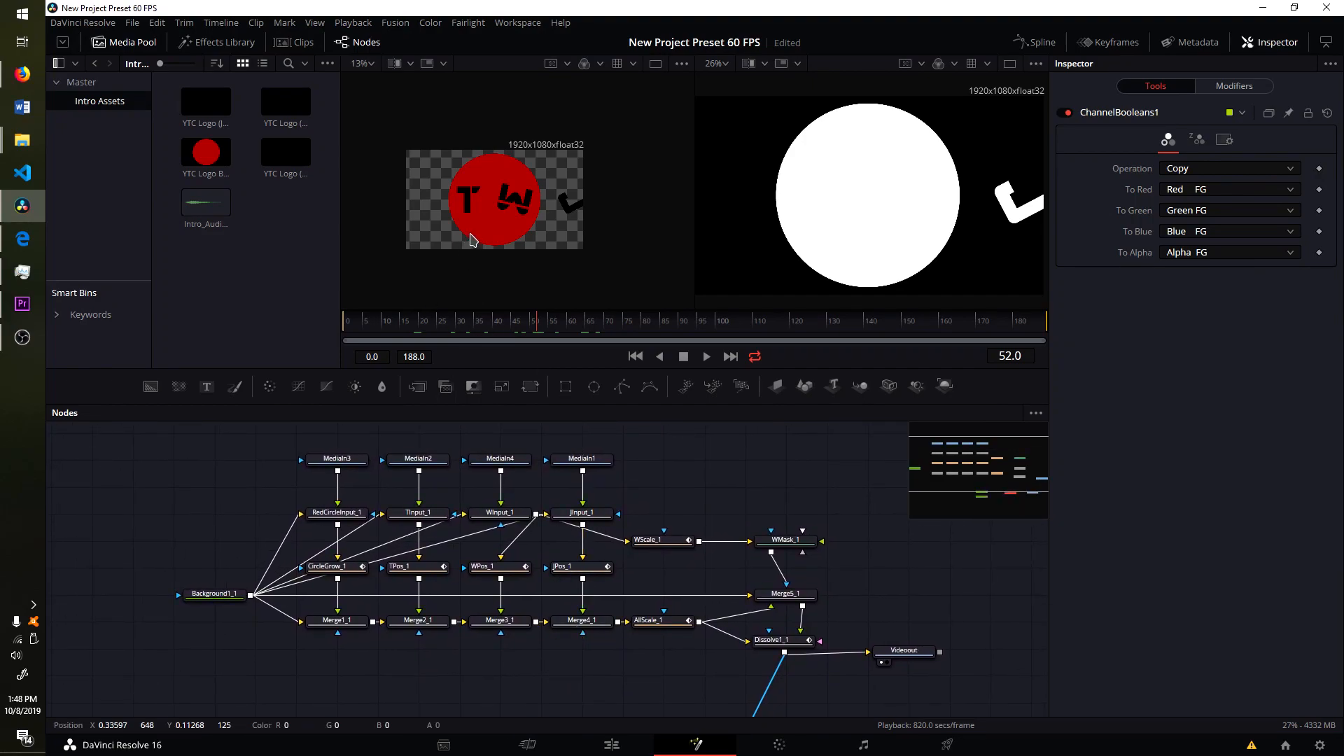
{"action": "mouse_move", "coordinate": [474, 230]}
{"action": "left_mouse_down"}
{"action": "mouse_move", "coordinate": [522, 252]}
{"action": "mouse_move", "coordinate": [476, 213]}
{"action": "mouse_move", "coordinate": [494, 290]}
{"action": "mouse_move", "coordinate": [495, 225]}
{"action": "left_mouse_up"}
{"action": "scroll", "coordinate": [496, 224], "scroll_direction": "up", "scroll_amount": 2}
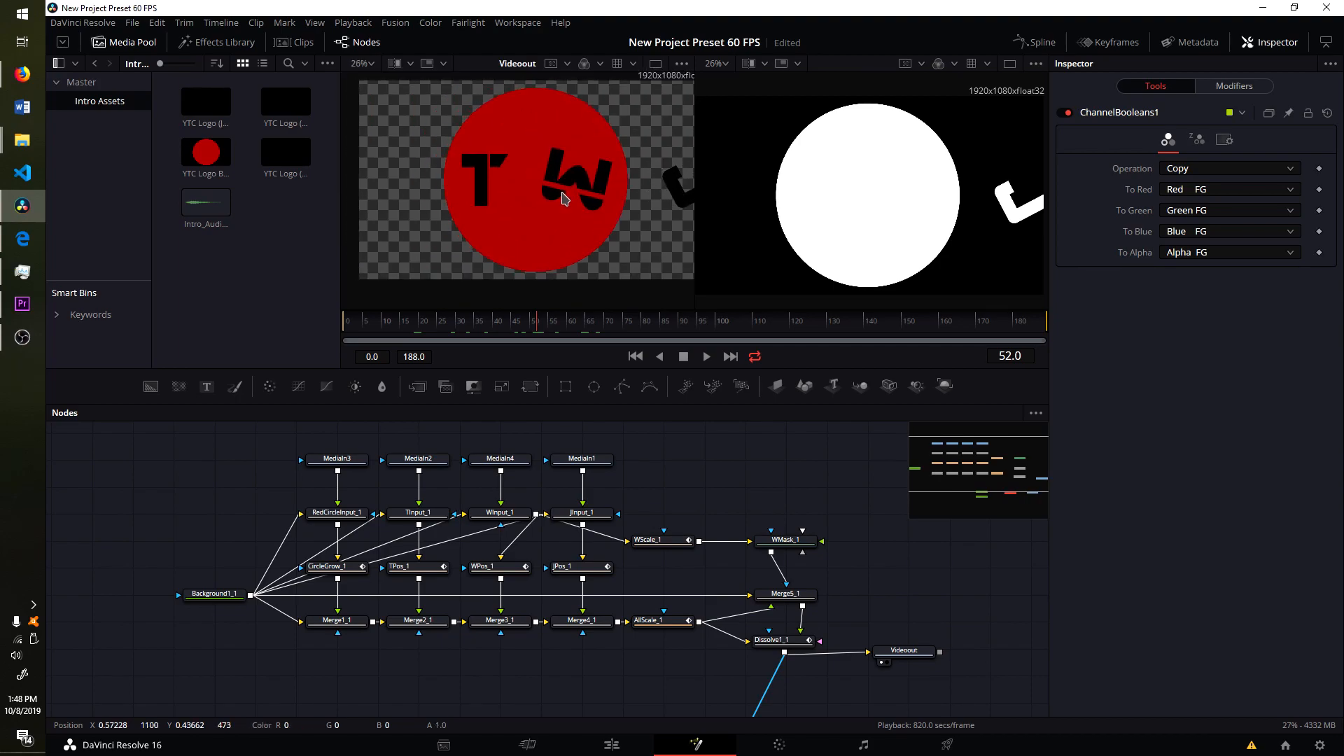
{"action": "scroll", "coordinate": [550, 195], "scroll_direction": "down", "scroll_amount": 2}
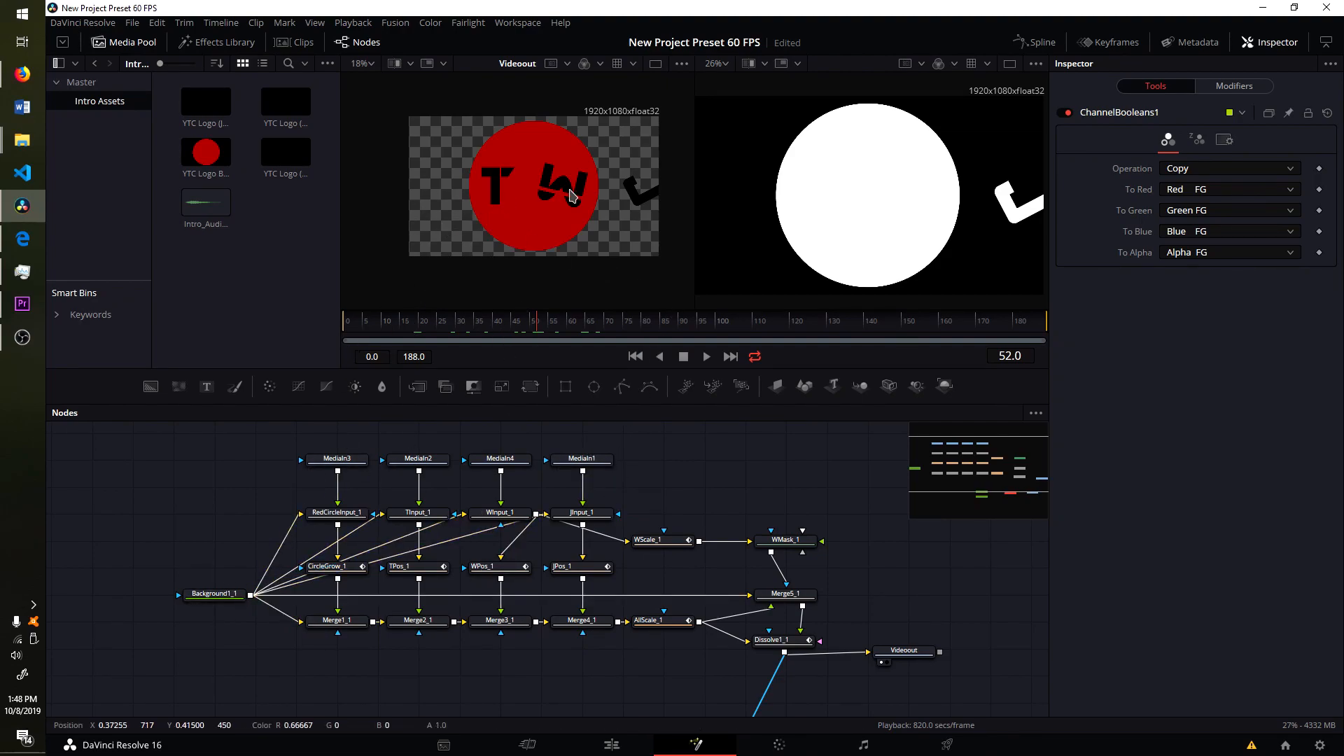
Show the Dissolve1_1 node's output in the second viewer and clear the first viewer.
{"action": "left_click_drag", "start_coordinate": [758, 607], "coordinate": [688, 529]}
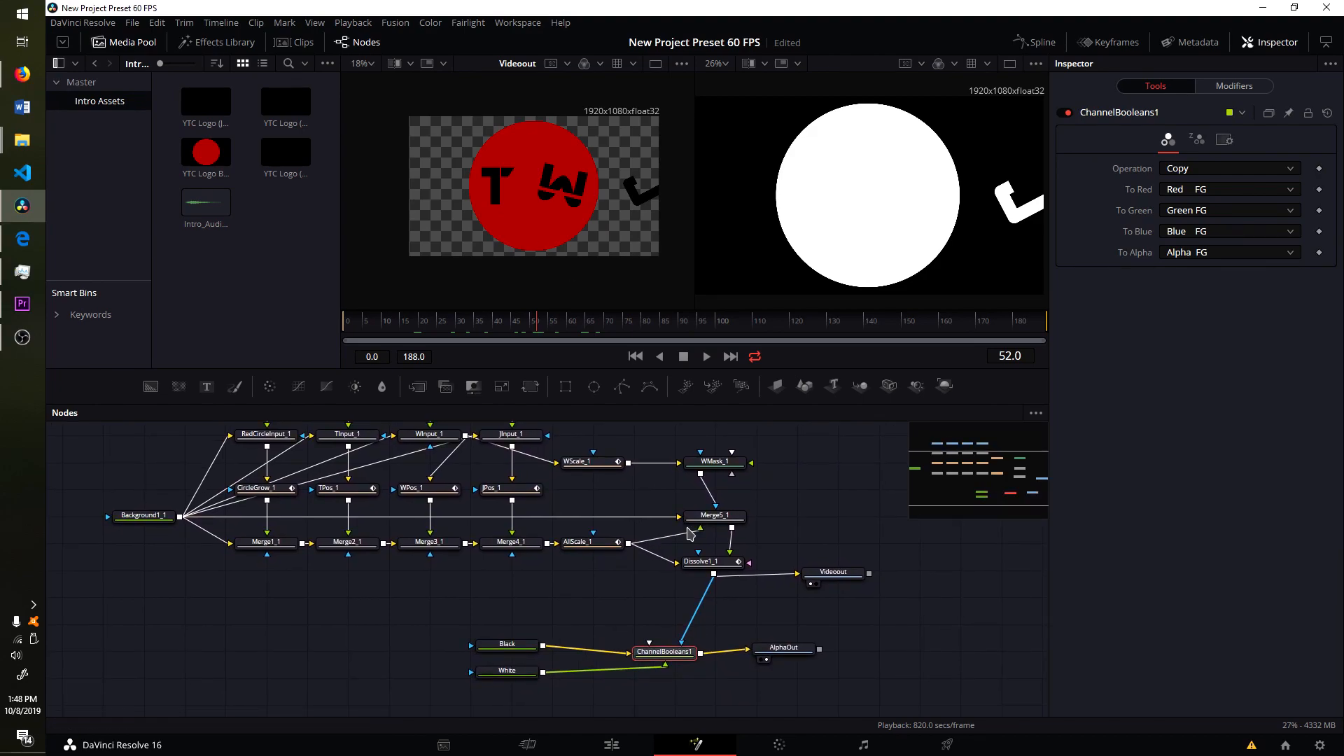
{"action": "left_click", "coordinate": [703, 564]}
{"action": "key", "text": "1"}
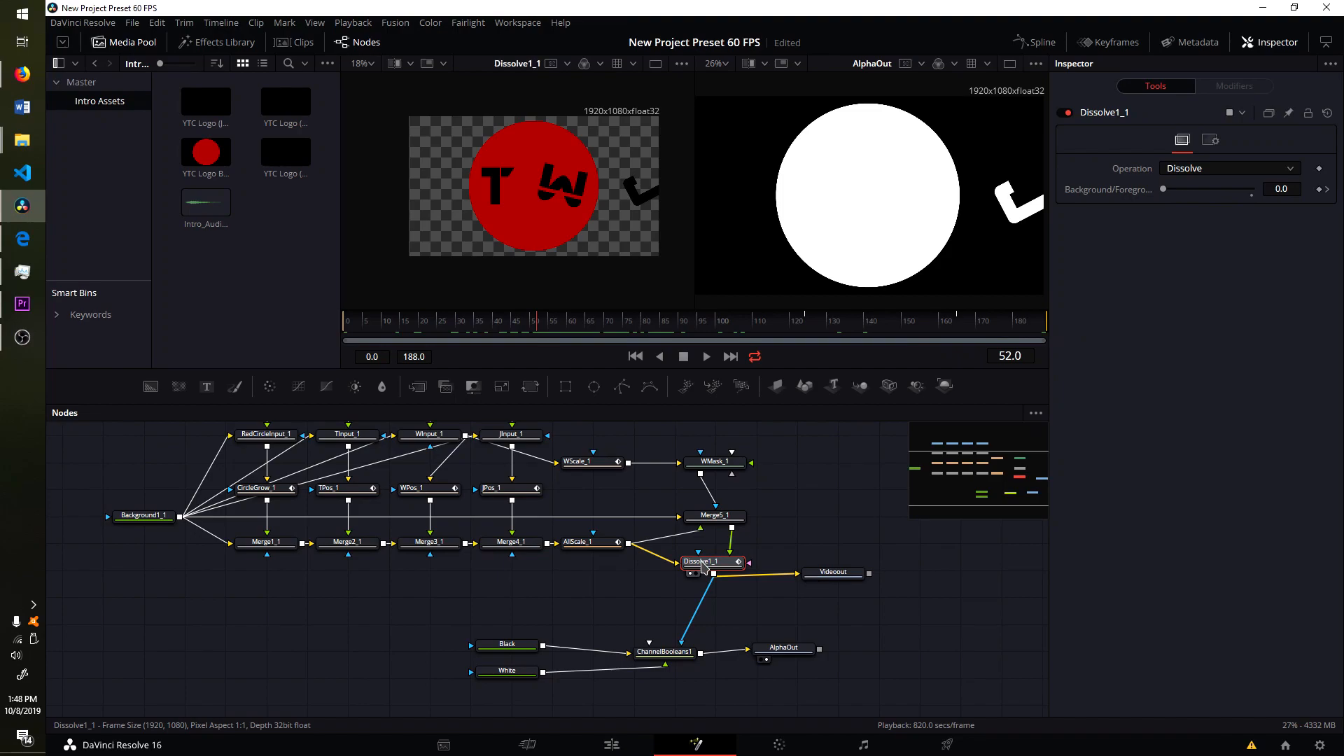
{"action": "key", "text": "2"}
{"action": "left_click", "coordinate": [729, 586]}
{"action": "key", "text": "1"}
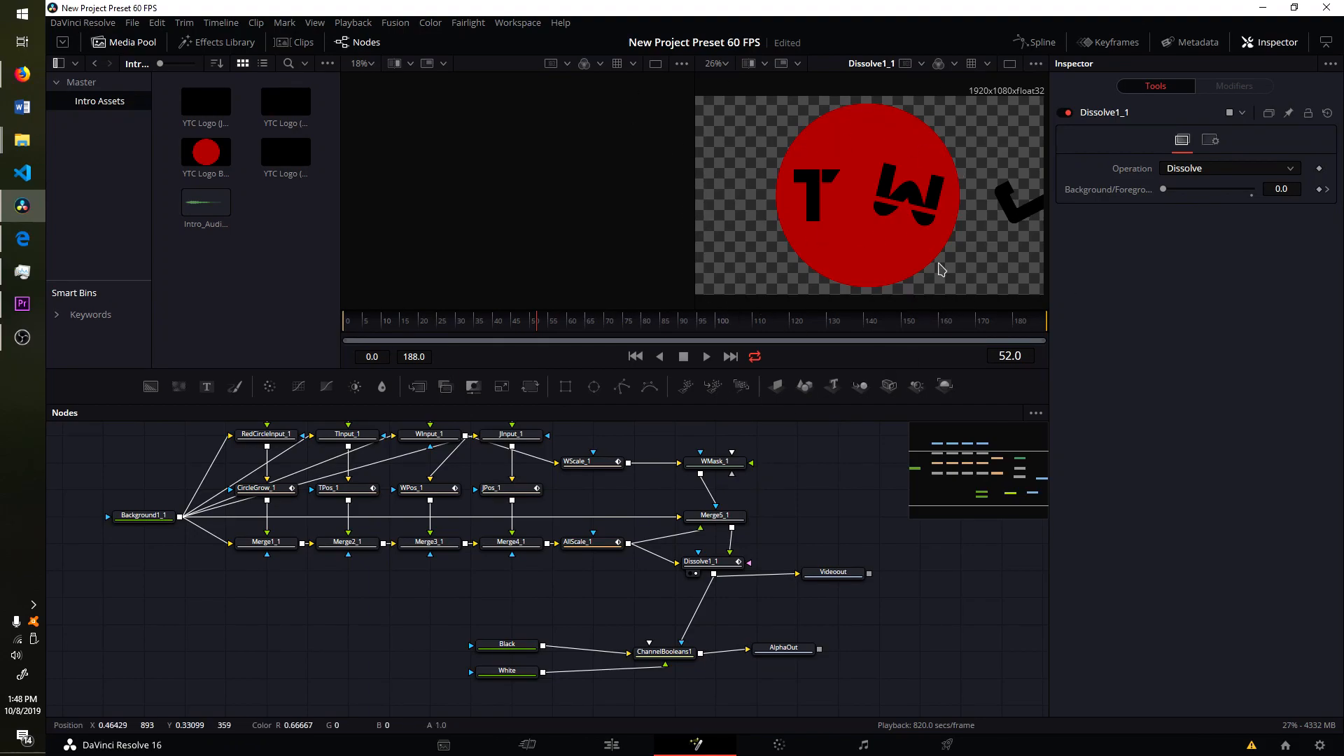
Select the Black and White nodes, and add a trial Background node beside them and delete it.
{"action": "left_click_drag", "start_coordinate": [519, 564], "coordinate": [563, 529]}
{"action": "left_click_drag", "start_coordinate": [510, 564], "coordinate": [578, 675]}
{"action": "left_click", "coordinate": [562, 609]}
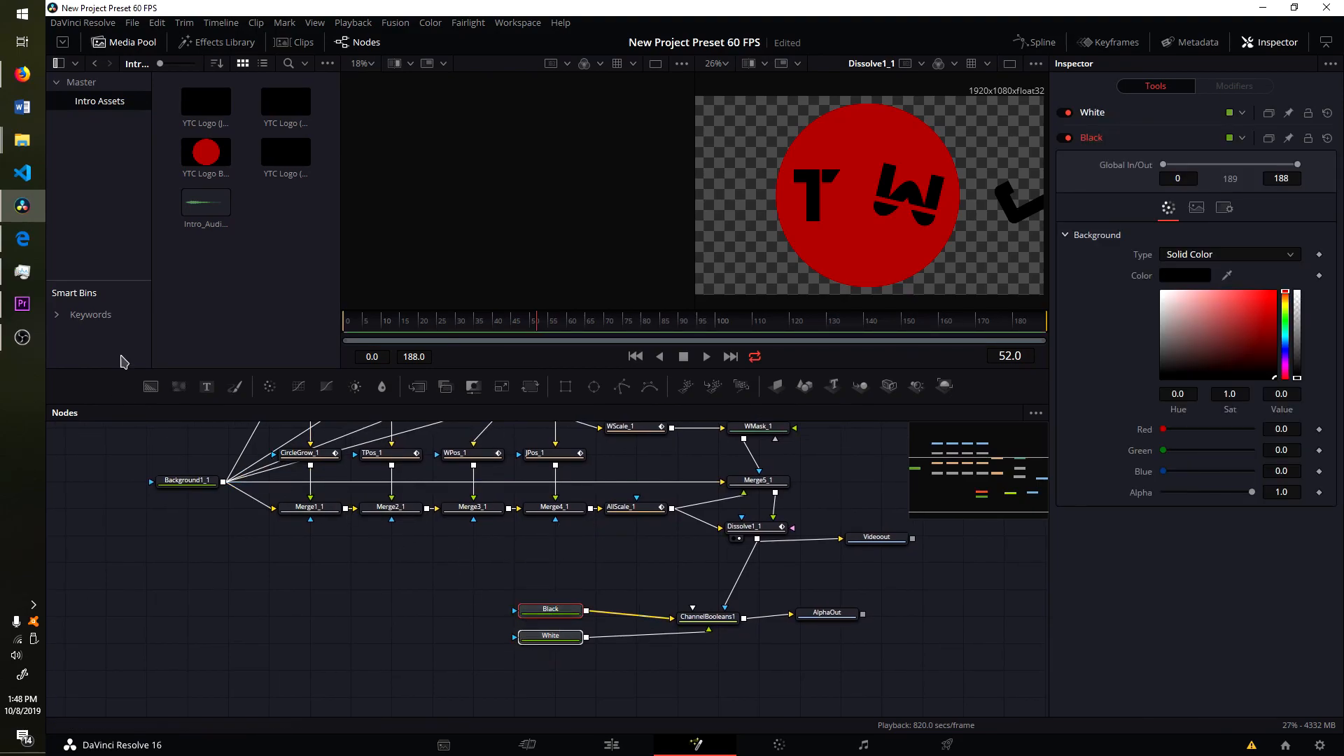
{"action": "left_click_drag", "start_coordinate": [150, 389], "coordinate": [468, 584]}
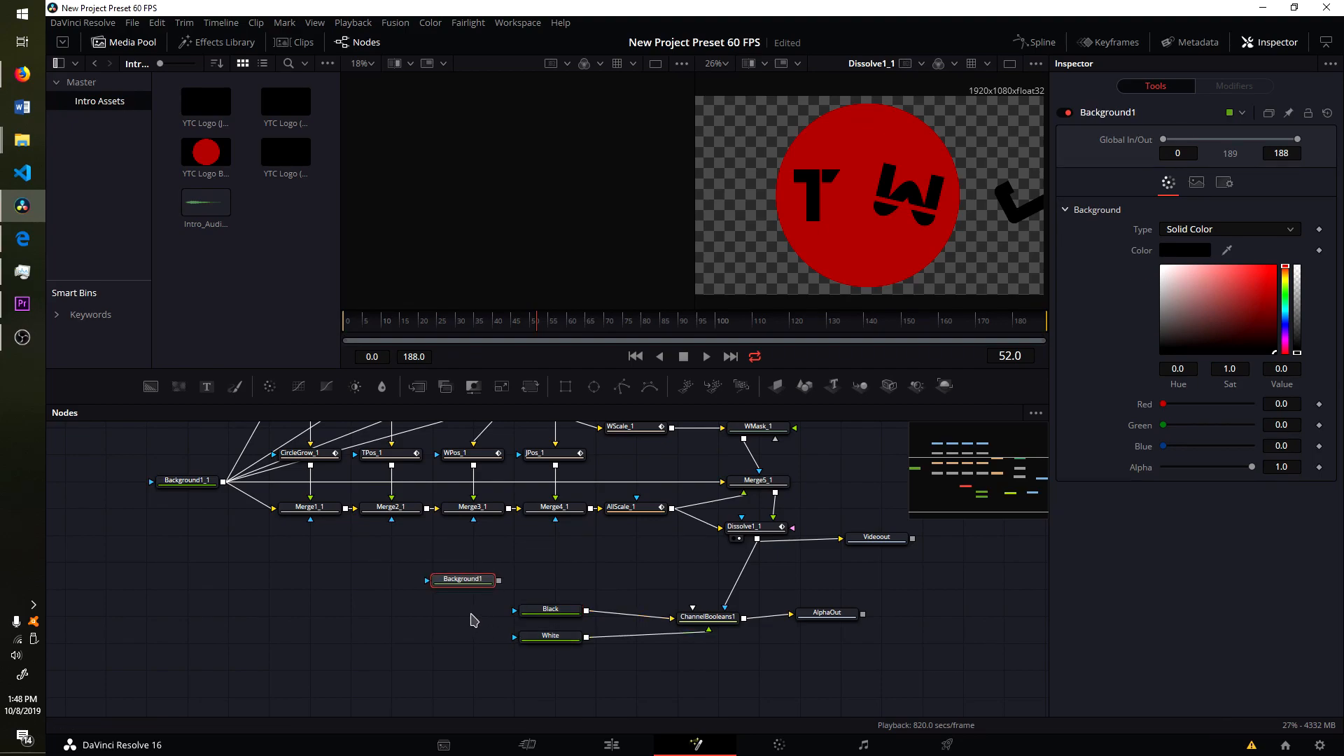
{"action": "key", "text": "Delete"}
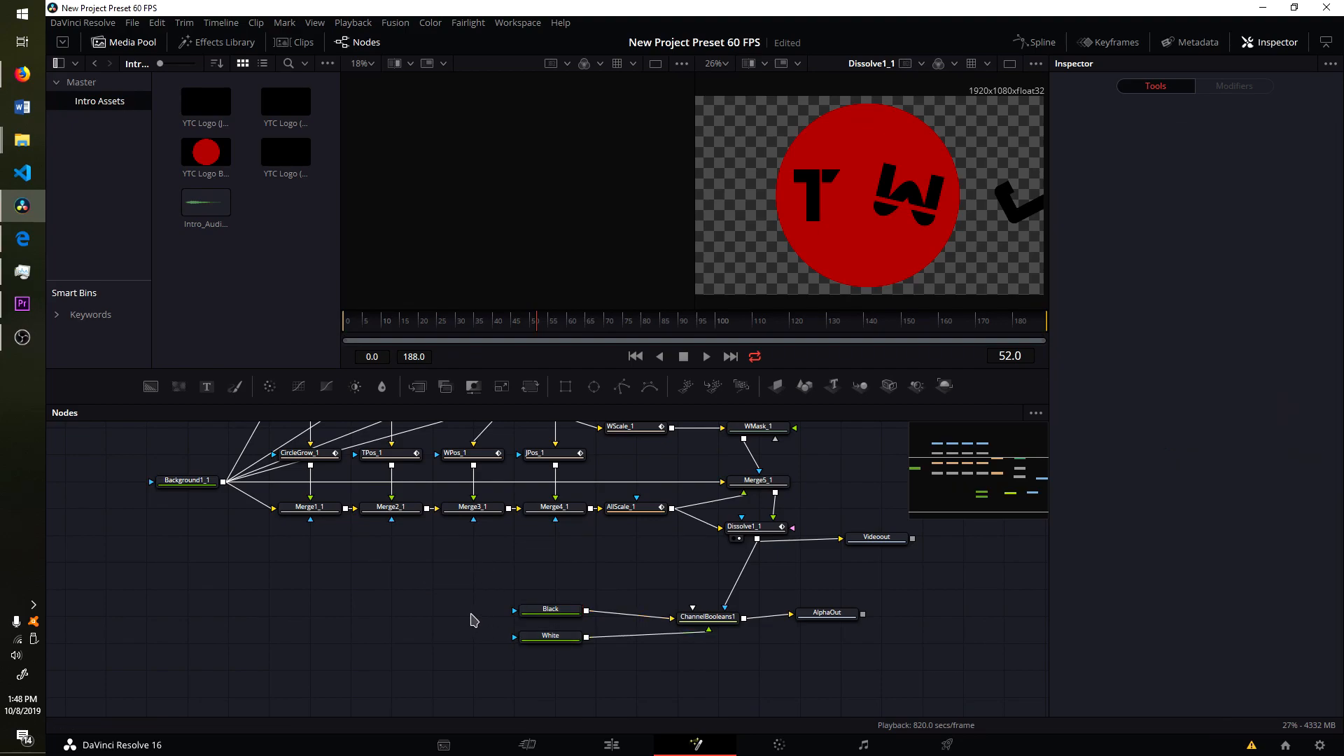
Review the color settings of the Black and White nodes and the channel mapping of ChannelBooleans1.
{"action": "left_click", "coordinate": [560, 611]}
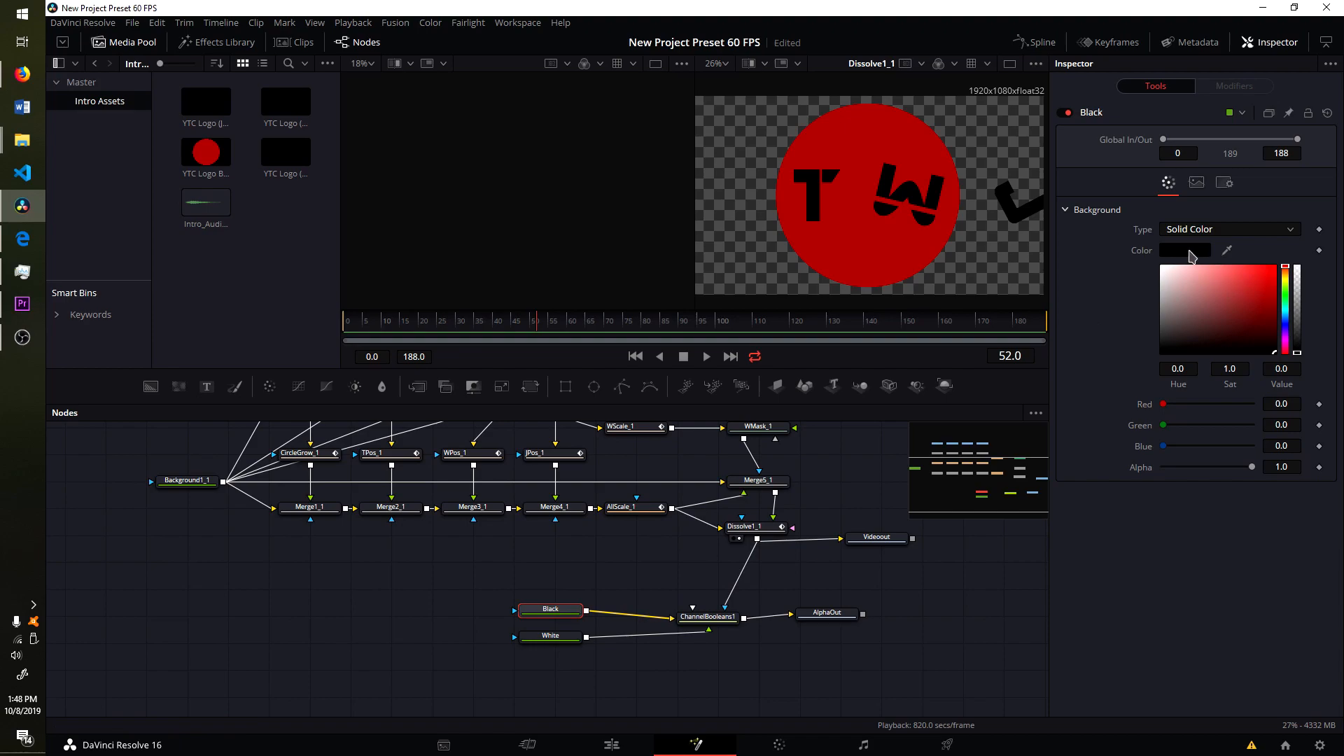
{"action": "left_click", "coordinate": [552, 639]}
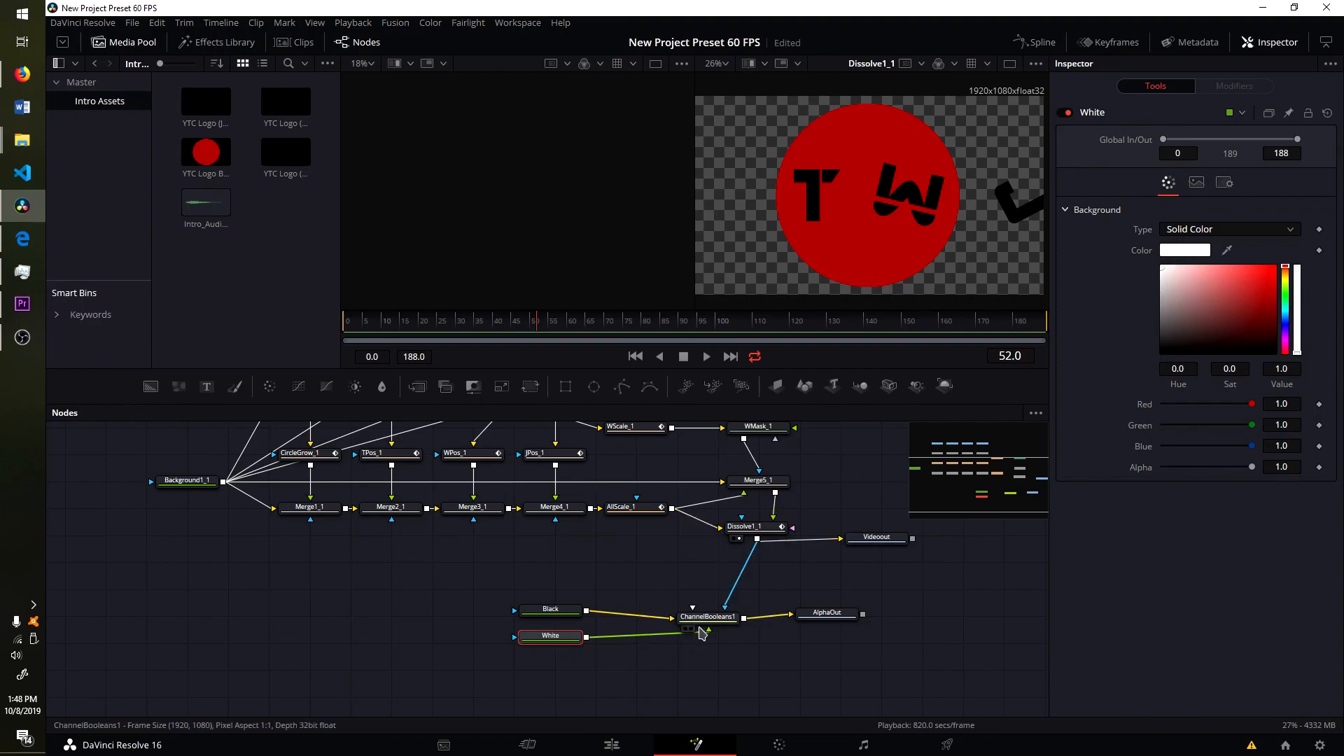
{"action": "left_click", "coordinate": [704, 618]}
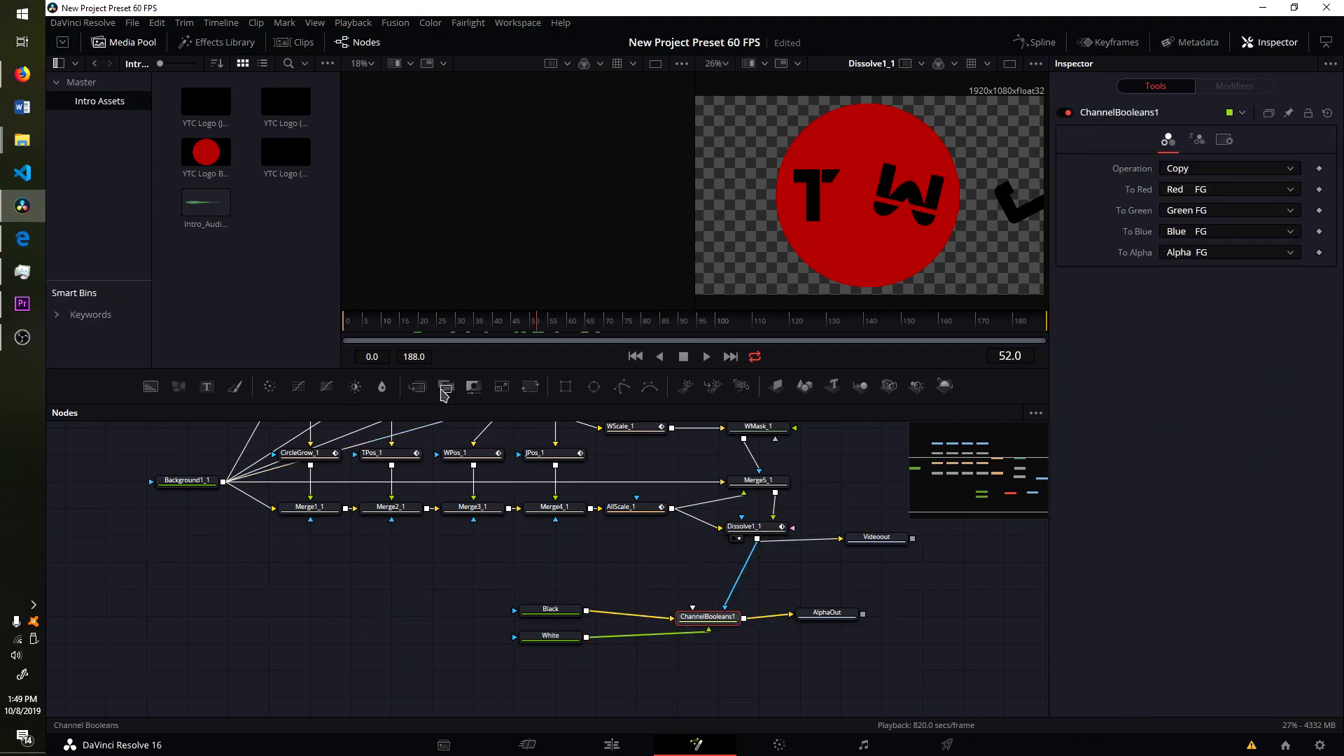
Add a trial Channel Booleans node above the Black and White branch and delete it.
{"action": "left_click_drag", "start_coordinate": [443, 392], "coordinate": [615, 577]}
{"action": "key", "text": "Delete"}
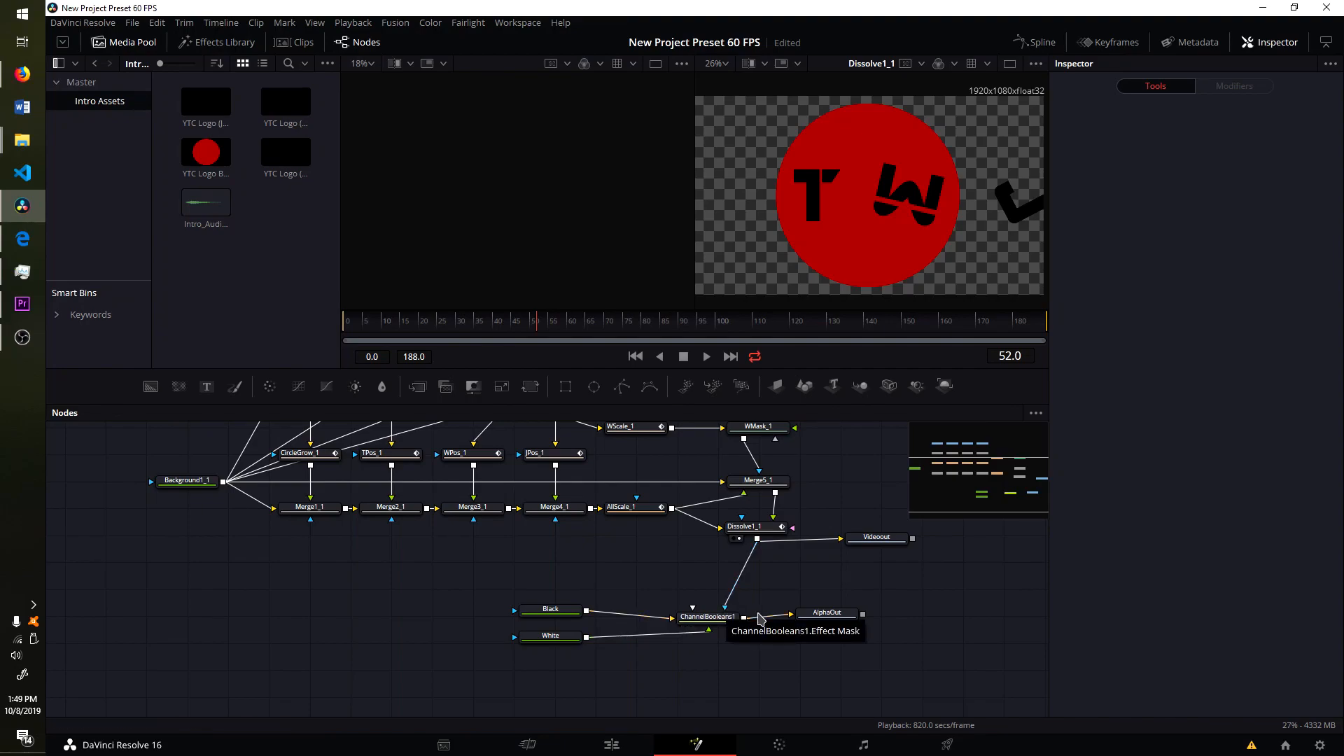
Nudge the AlphaOut node slightly, and search the tool list for "media" without adding a node.
{"action": "left_click_drag", "start_coordinate": [831, 621], "coordinate": [843, 632]}
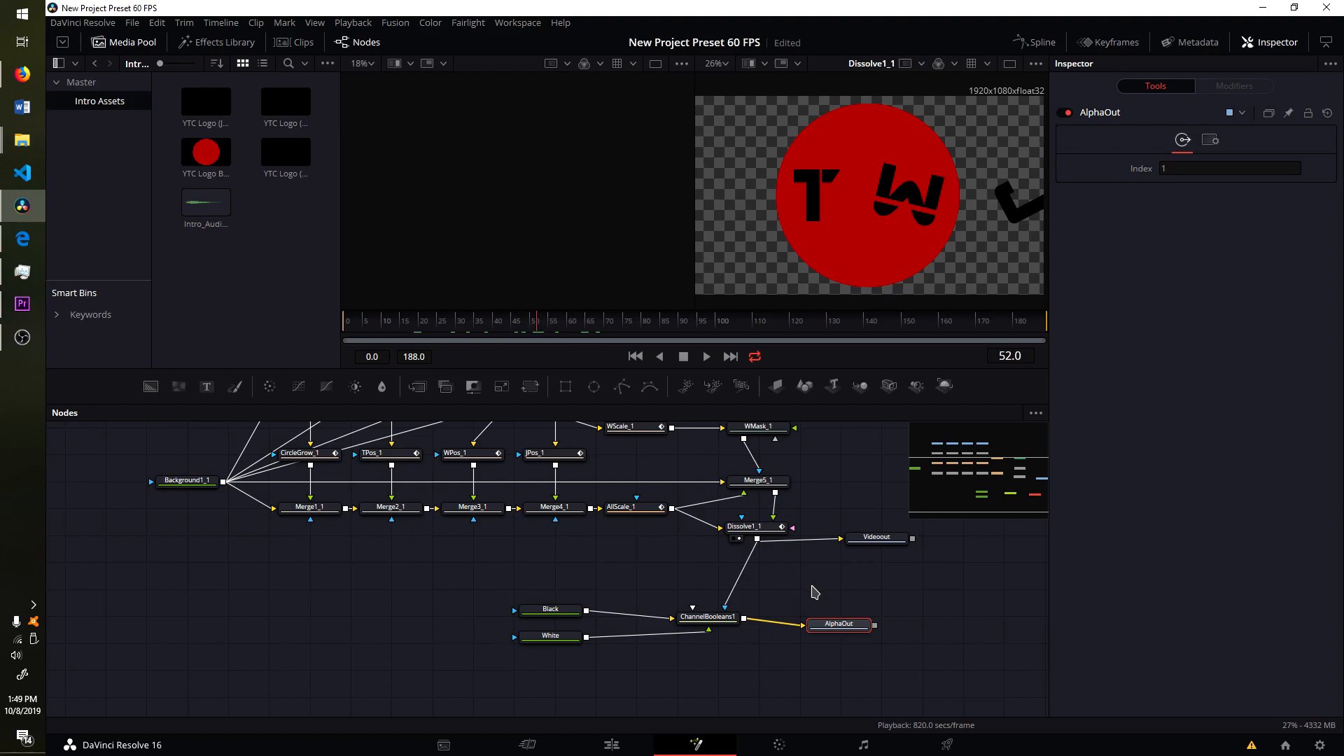
{"action": "key", "text": "shift+space"}
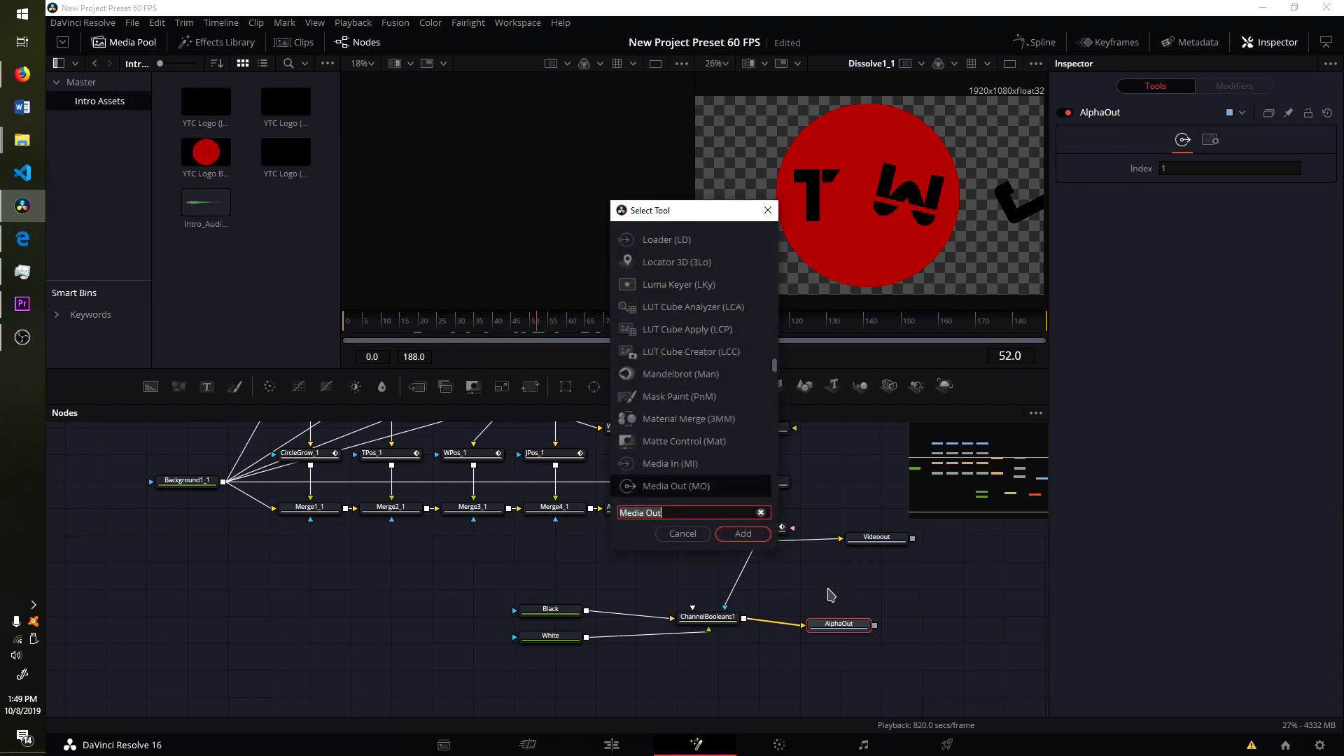
{"action": "type", "text": "meida"}
{"action": "key", "text": "BackSpace"}
{"action": "key", "text": "BackSpace"}
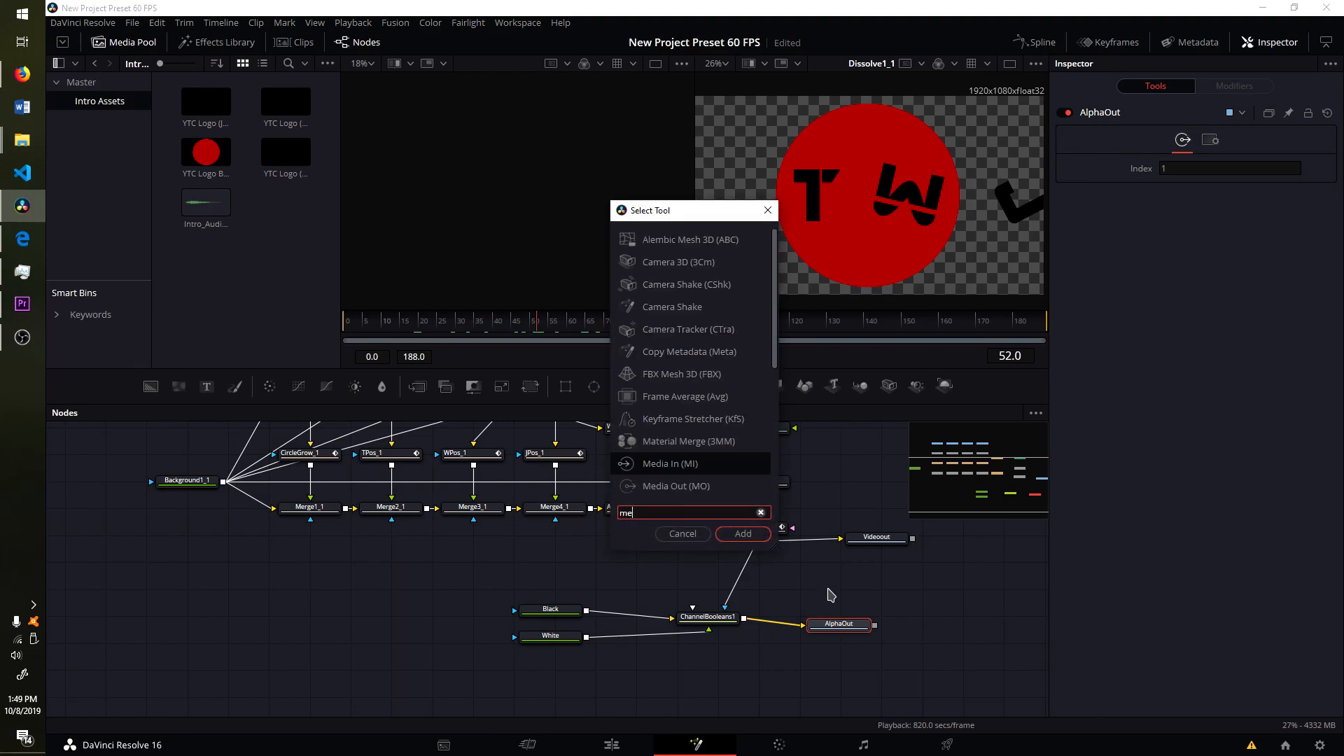
{"action": "type", "text": "dia"}
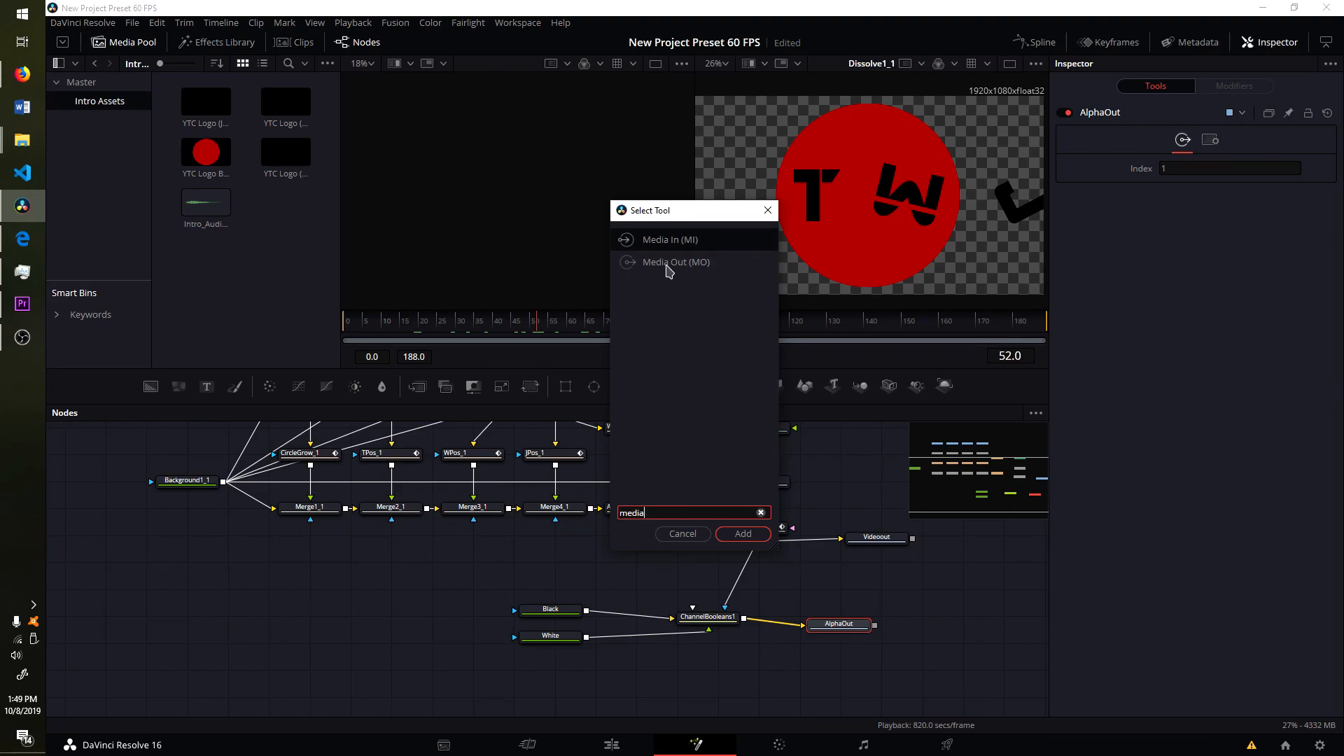
{"action": "left_click", "coordinate": [768, 210]}
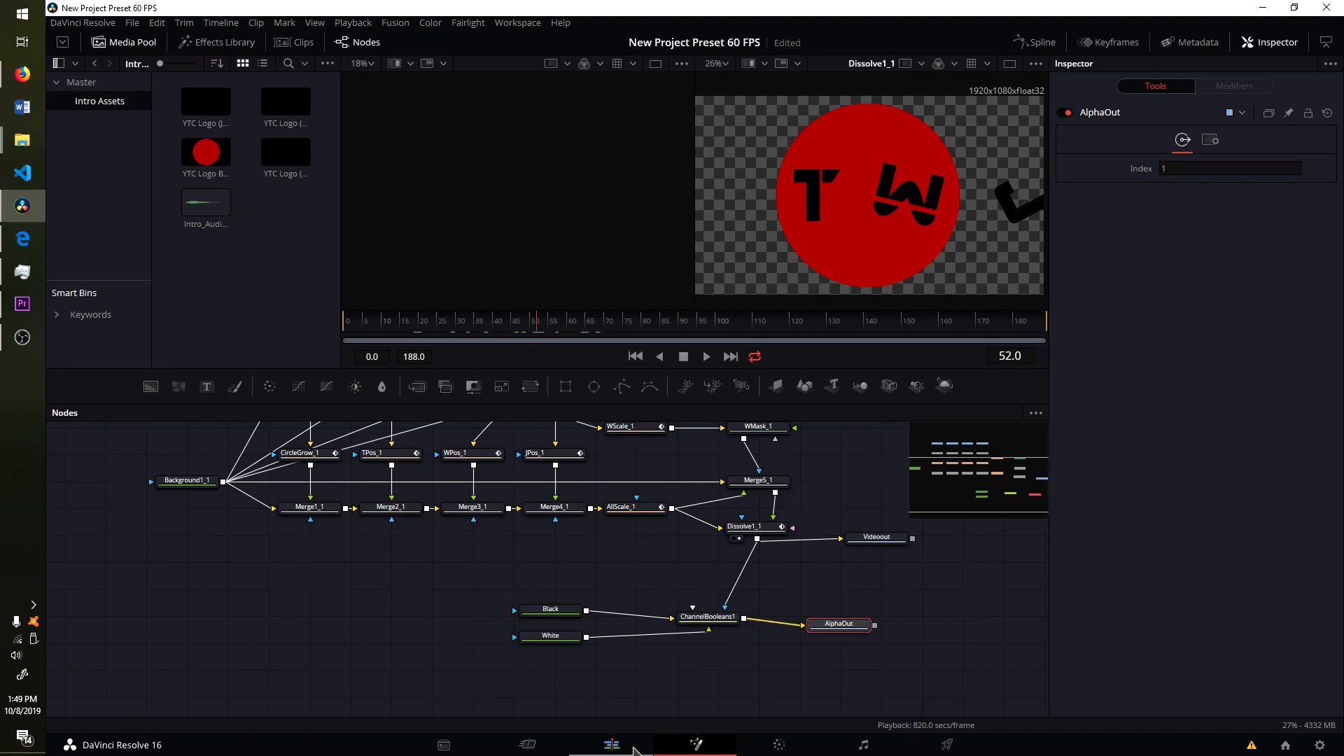
Open the Color page, reposition node 01 in its node graph and reset its node key settings.
{"action": "left_click", "coordinate": [779, 744]}
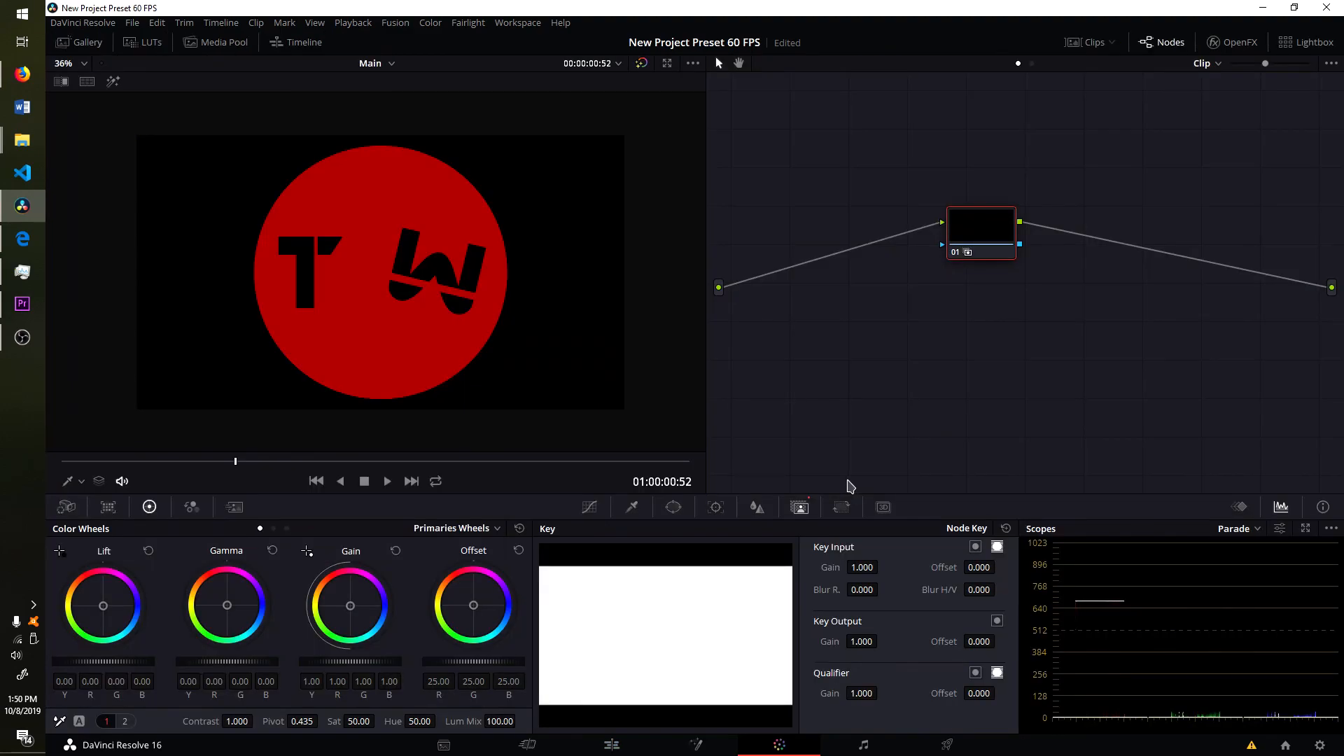
{"action": "left_click_drag", "start_coordinate": [998, 219], "coordinate": [1028, 239]}
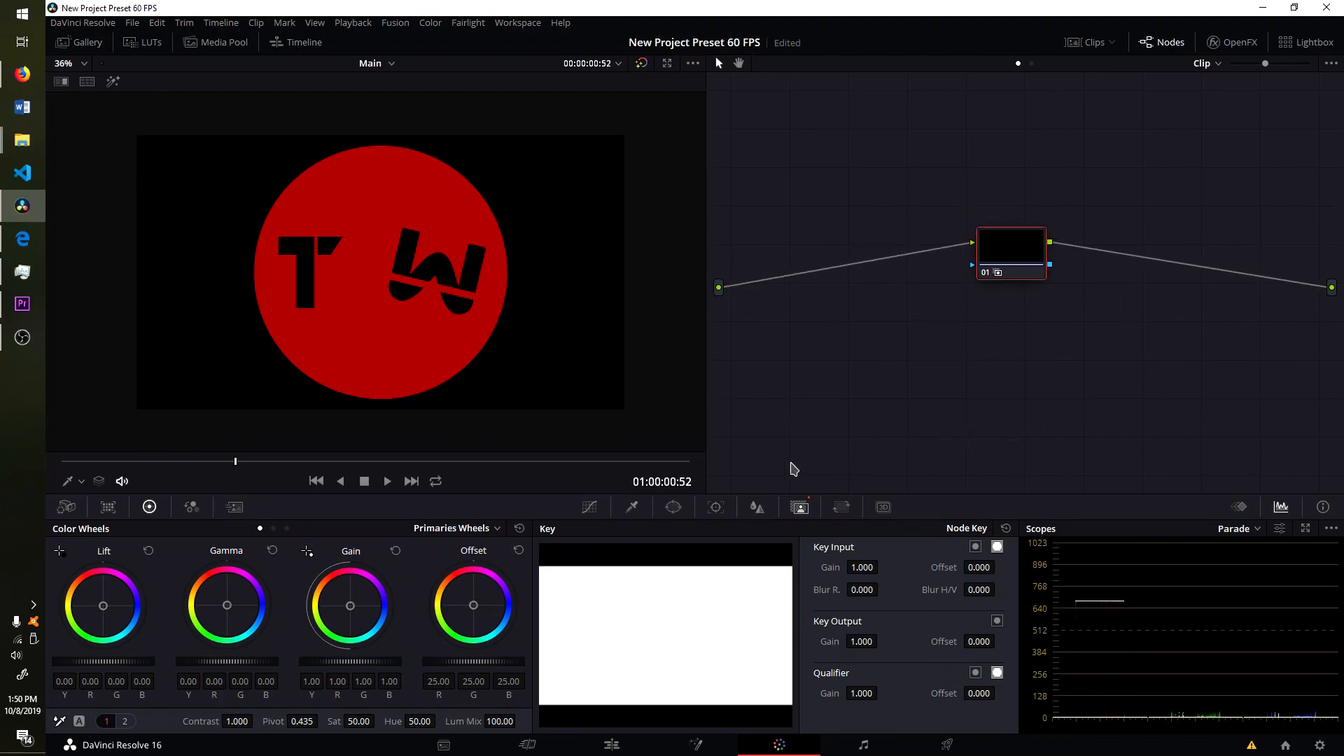
{"action": "left_click", "coordinate": [1005, 529]}
Add a second source and an alpha output to the clip's color node graph.
{"action": "right_click", "coordinate": [804, 373]}
{"action": "left_click", "coordinate": [860, 419]}
{"action": "right_click", "coordinate": [857, 375]}
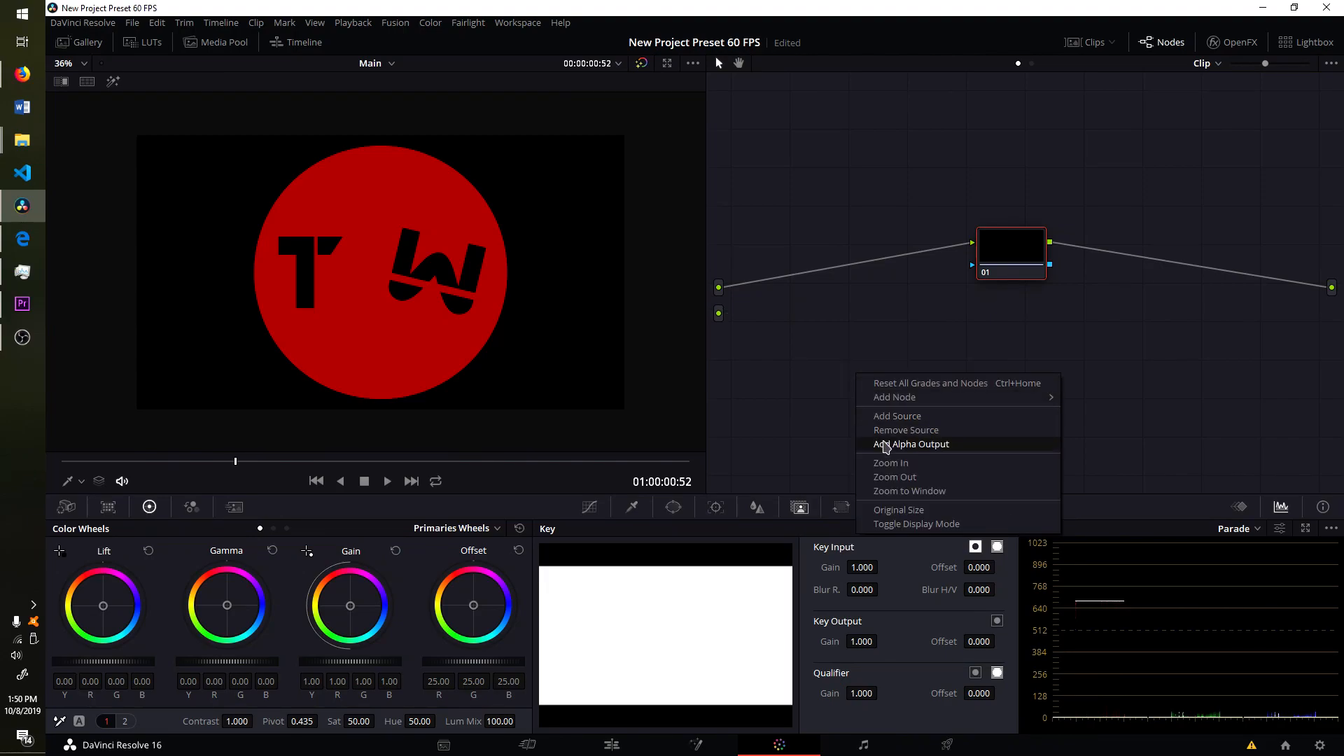
{"action": "left_click", "coordinate": [923, 444]}
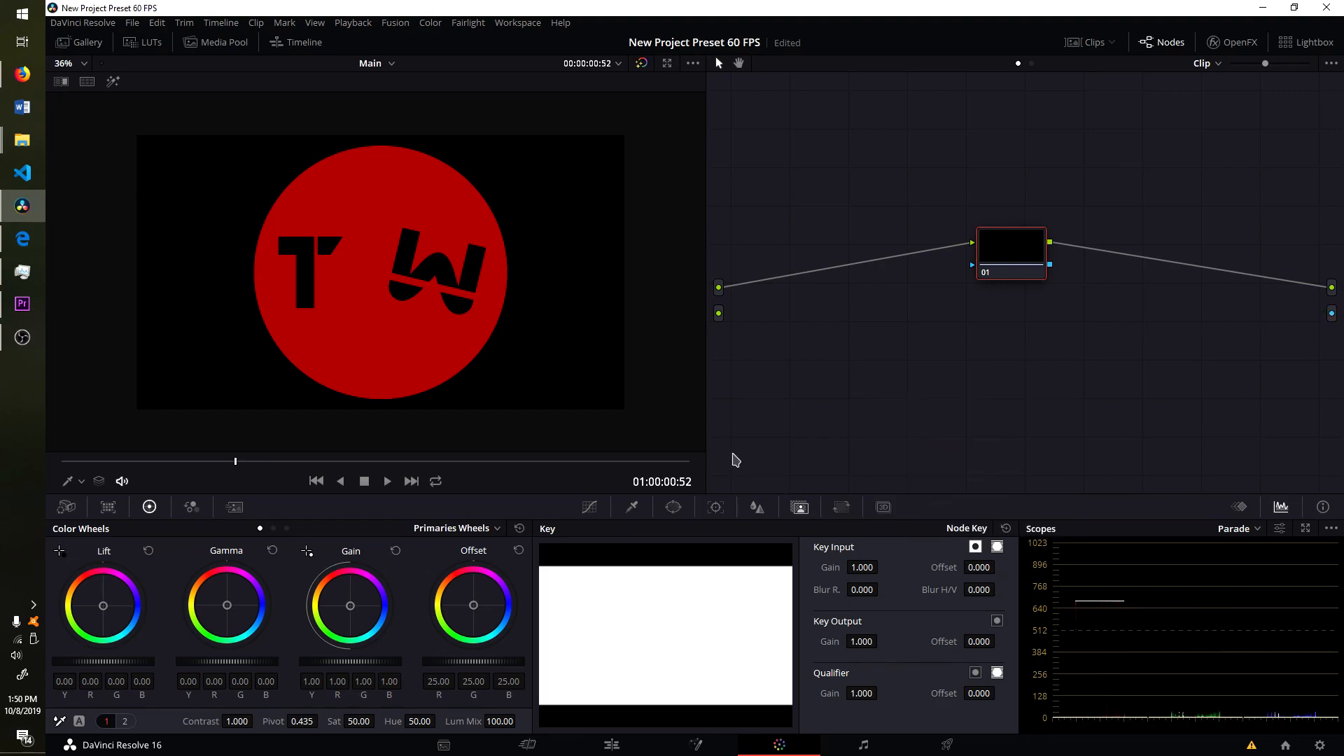
Return to the Fusion composition, select AlphaOut and Videoout together, and compare the Index settings of the two nodes.
{"action": "left_click", "coordinate": [696, 744]}
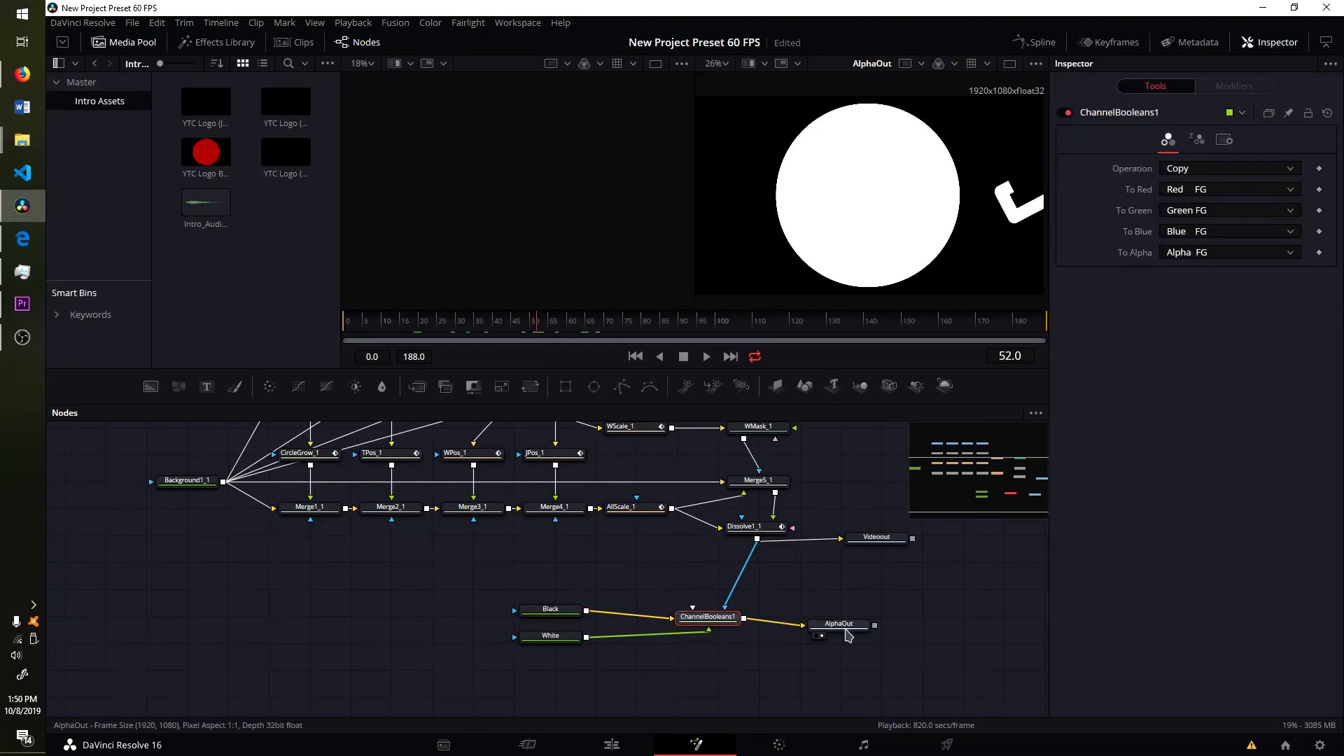
{"action": "left_click", "coordinate": [845, 628]}
{"action": "left_click", "coordinate": [876, 537]}
{"action": "scroll", "coordinate": [880, 588], "scroll_direction": "up", "scroll_amount": 1}
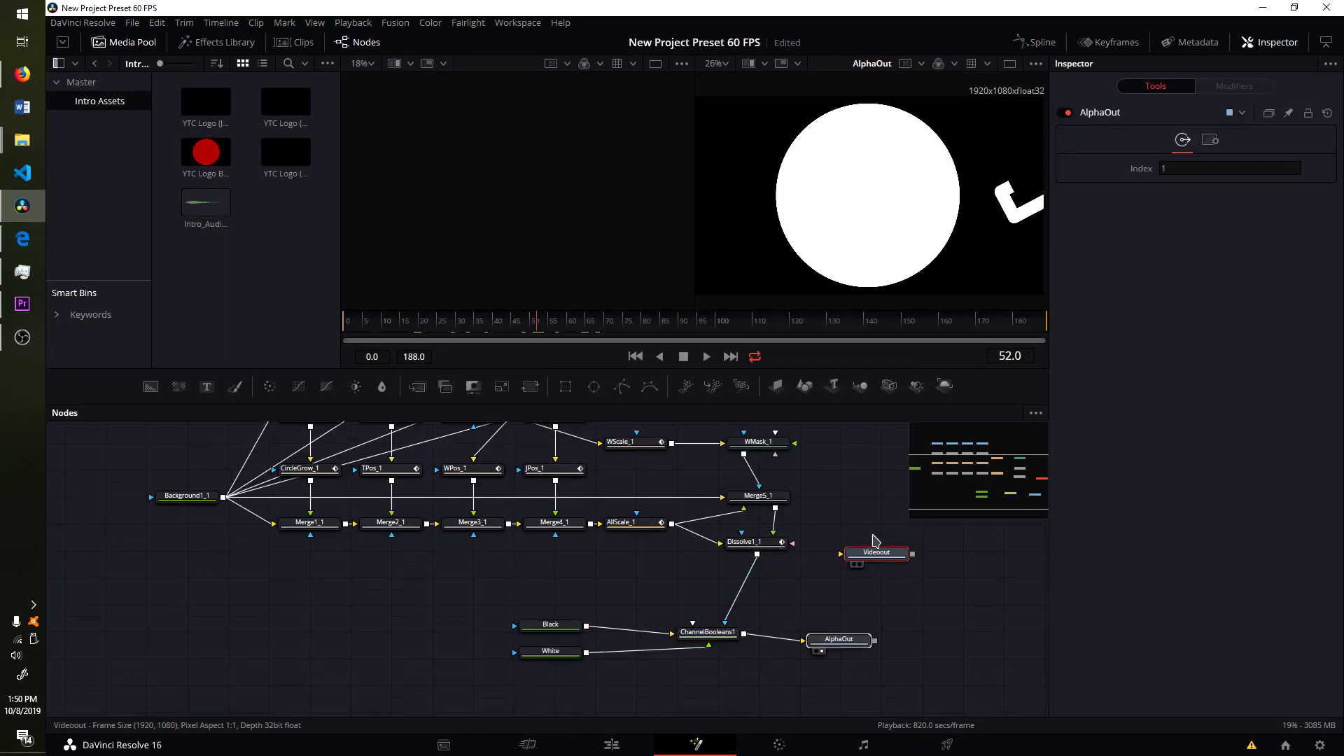
{"action": "left_click", "coordinate": [851, 642], "text": "ctrl"}
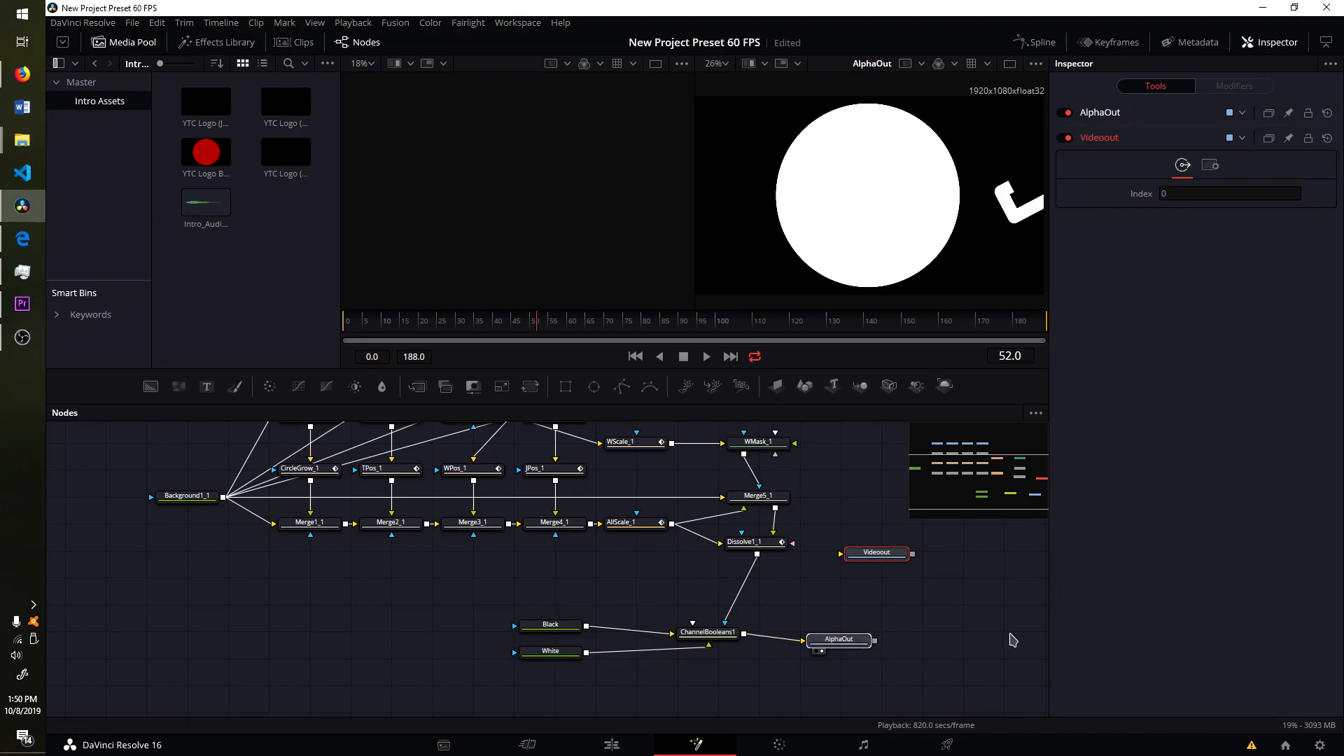
{"action": "left_click", "coordinate": [1242, 114]}
{"action": "left_click", "coordinate": [1242, 114]}
{"action": "left_click", "coordinate": [1141, 118]}
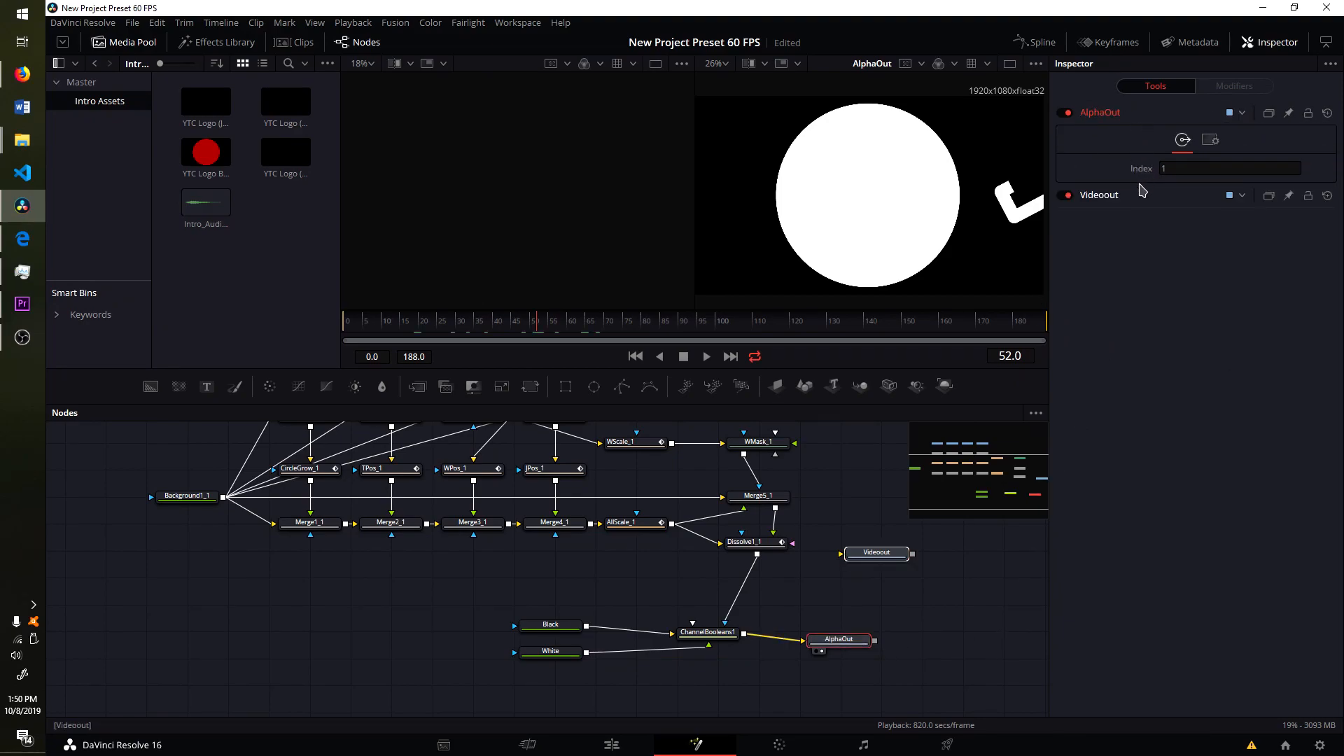
{"action": "left_click", "coordinate": [1096, 196]}
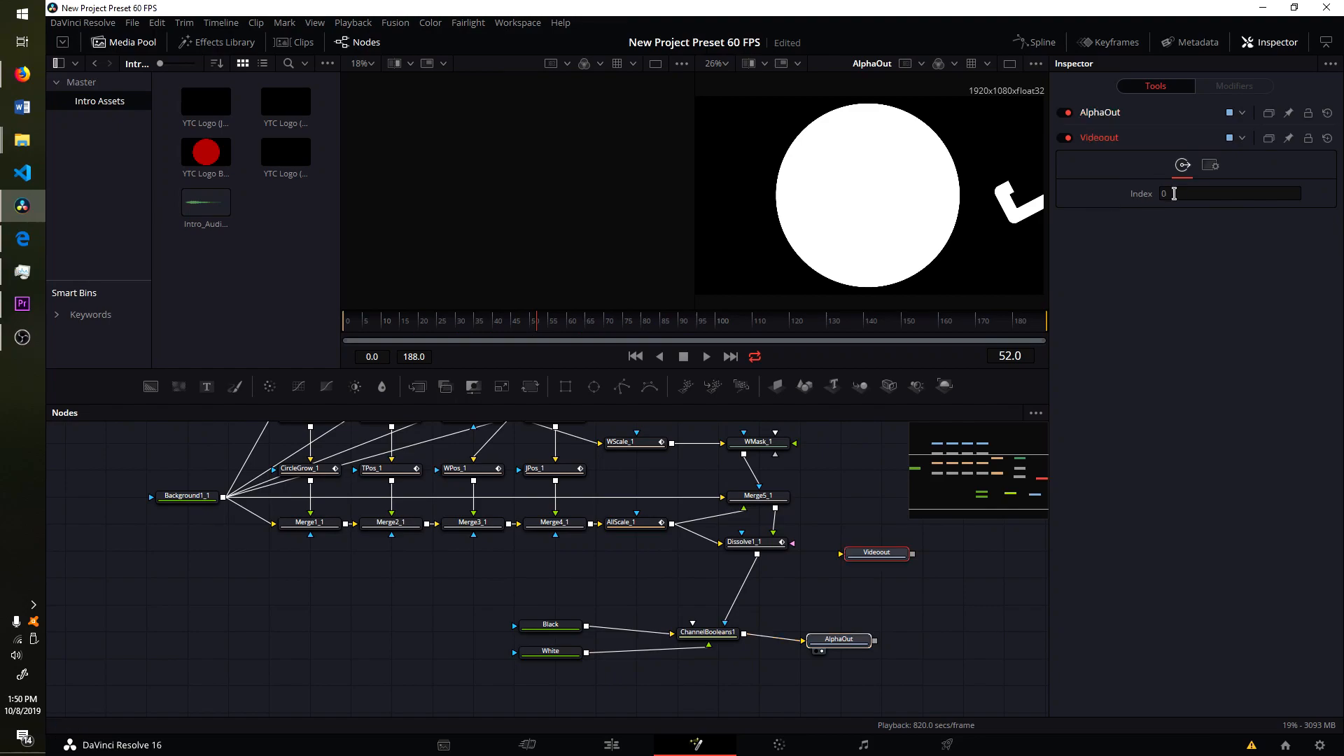
{"action": "left_click", "coordinate": [1107, 114]}
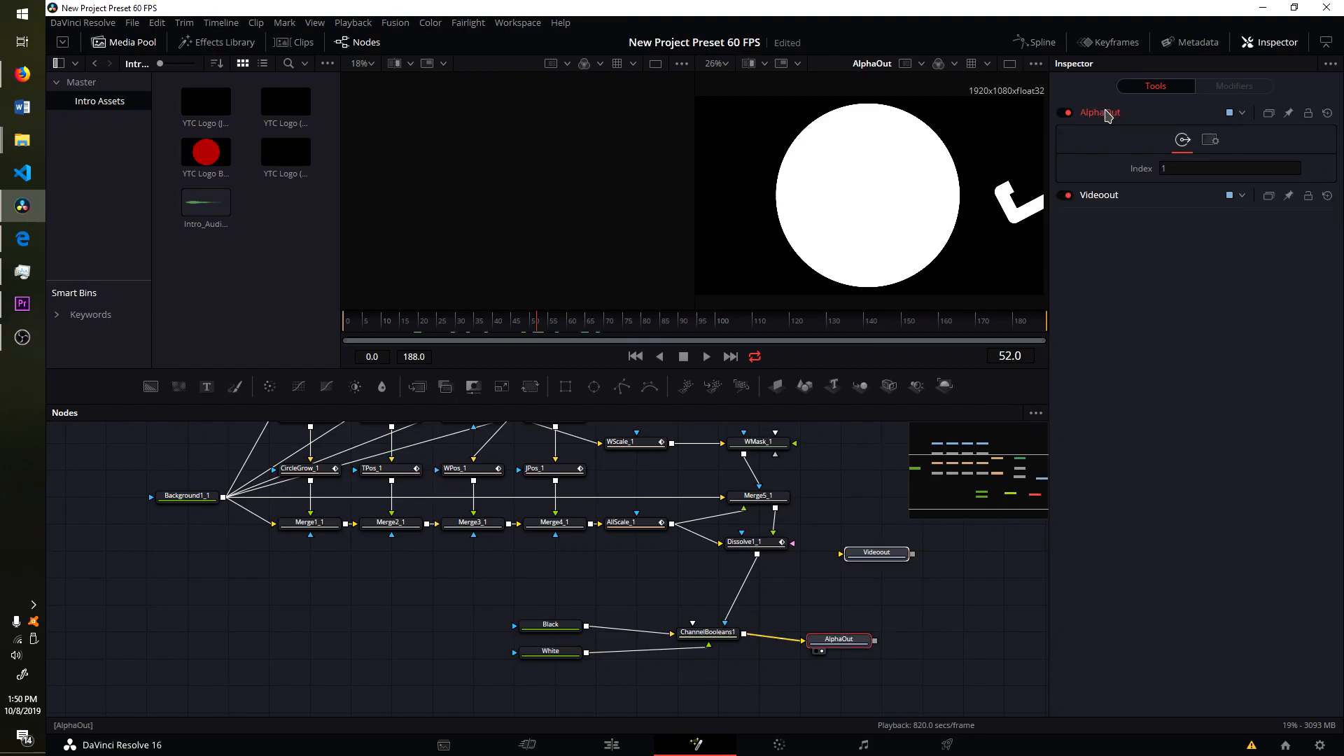
{"action": "left_click", "coordinate": [1096, 201]}
{"action": "left_click", "coordinate": [1110, 114]}
{"action": "left_click", "coordinate": [1088, 197]}
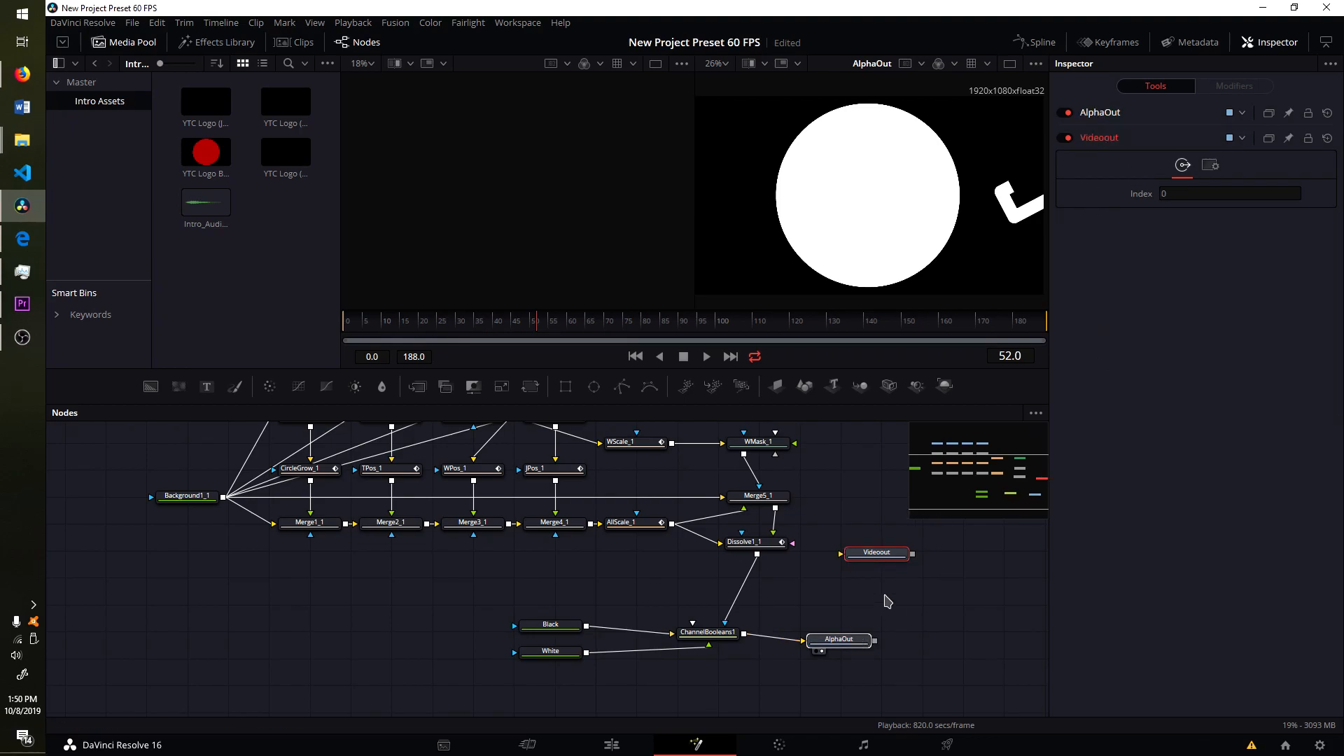
{"action": "left_click", "coordinate": [1100, 112]}
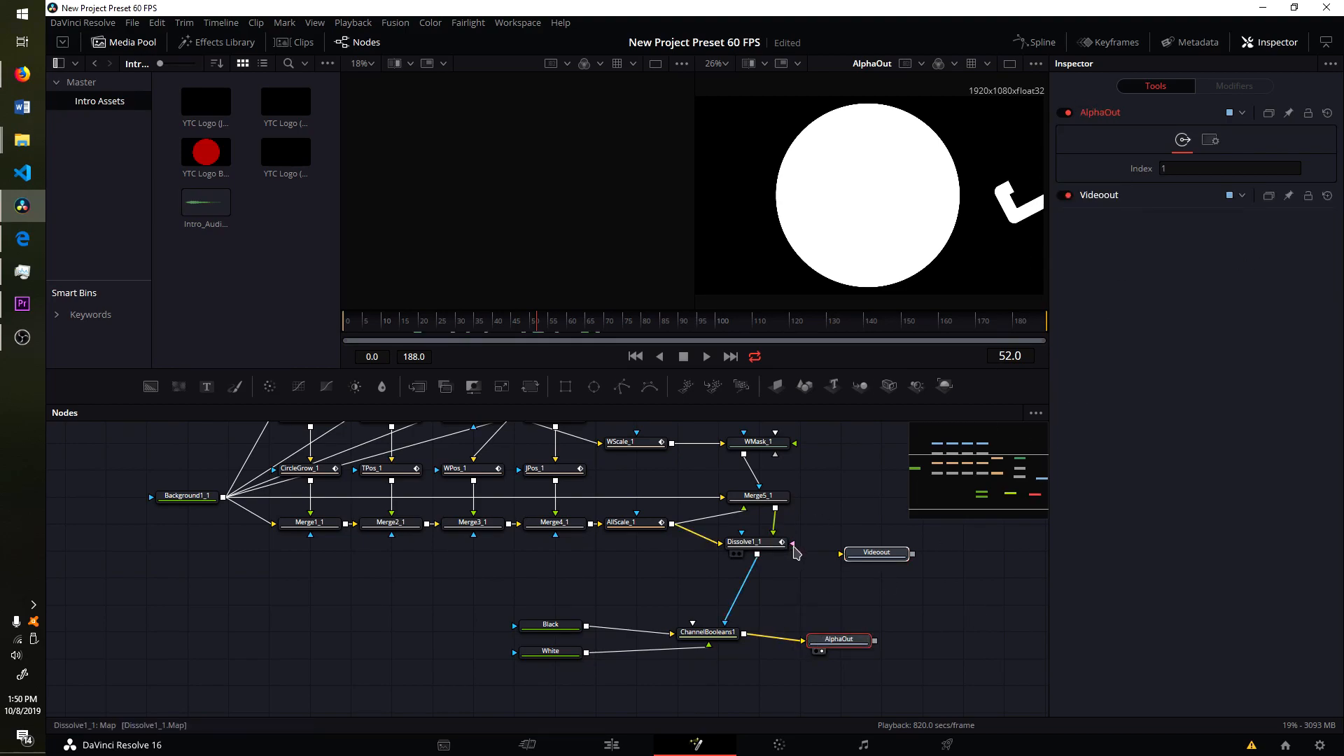
Connect the Dissolve1_1 output to the Videoout node, and nudge node 01 slightly in the Color page's node graph.
{"action": "left_click_drag", "start_coordinate": [758, 554], "coordinate": [837, 559]}
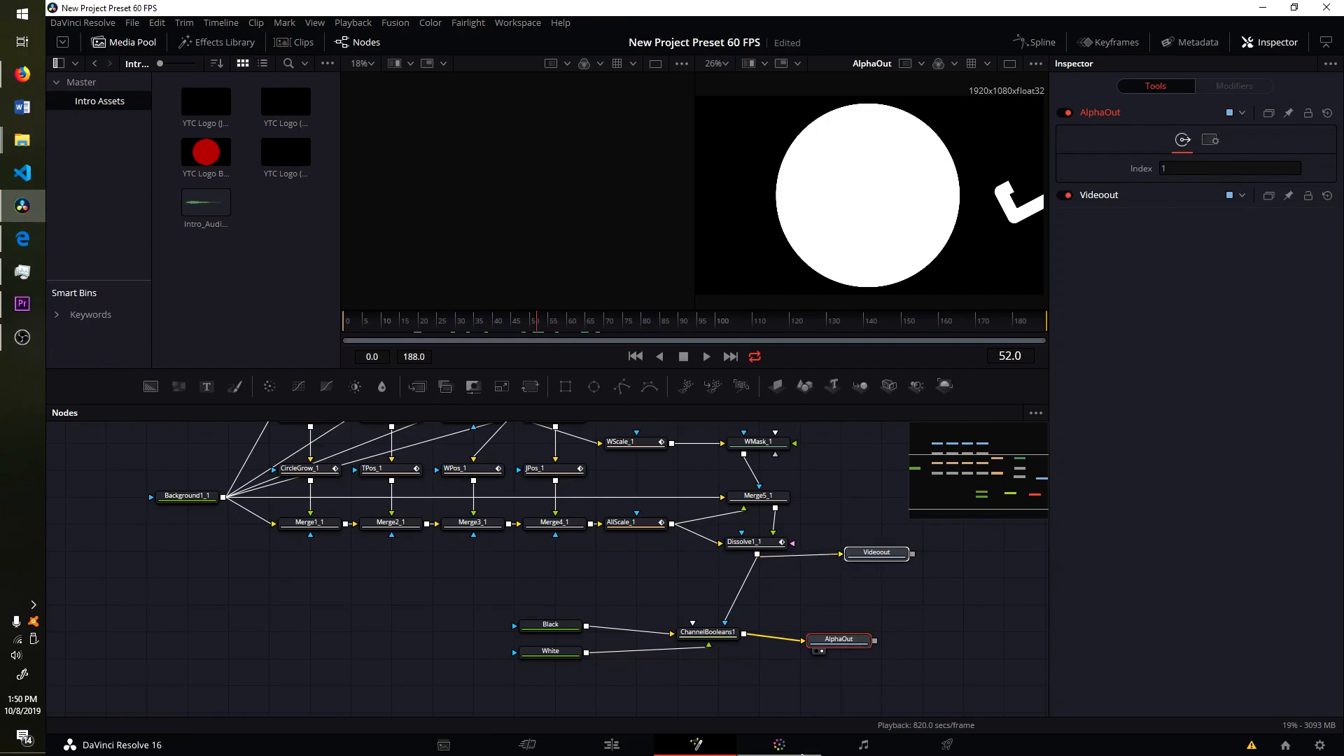
{"action": "left_click", "coordinate": [805, 745]}
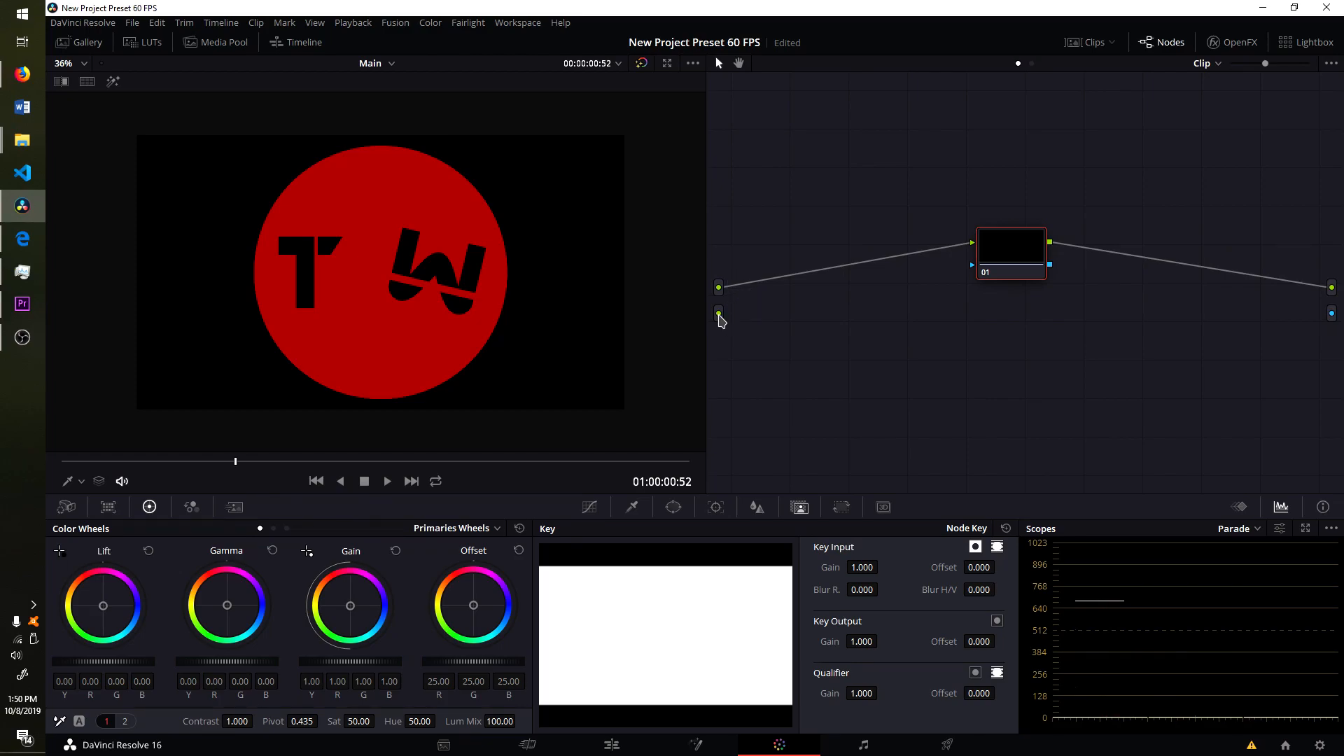
{"action": "left_click_drag", "start_coordinate": [1017, 254], "coordinate": [1020, 252]}
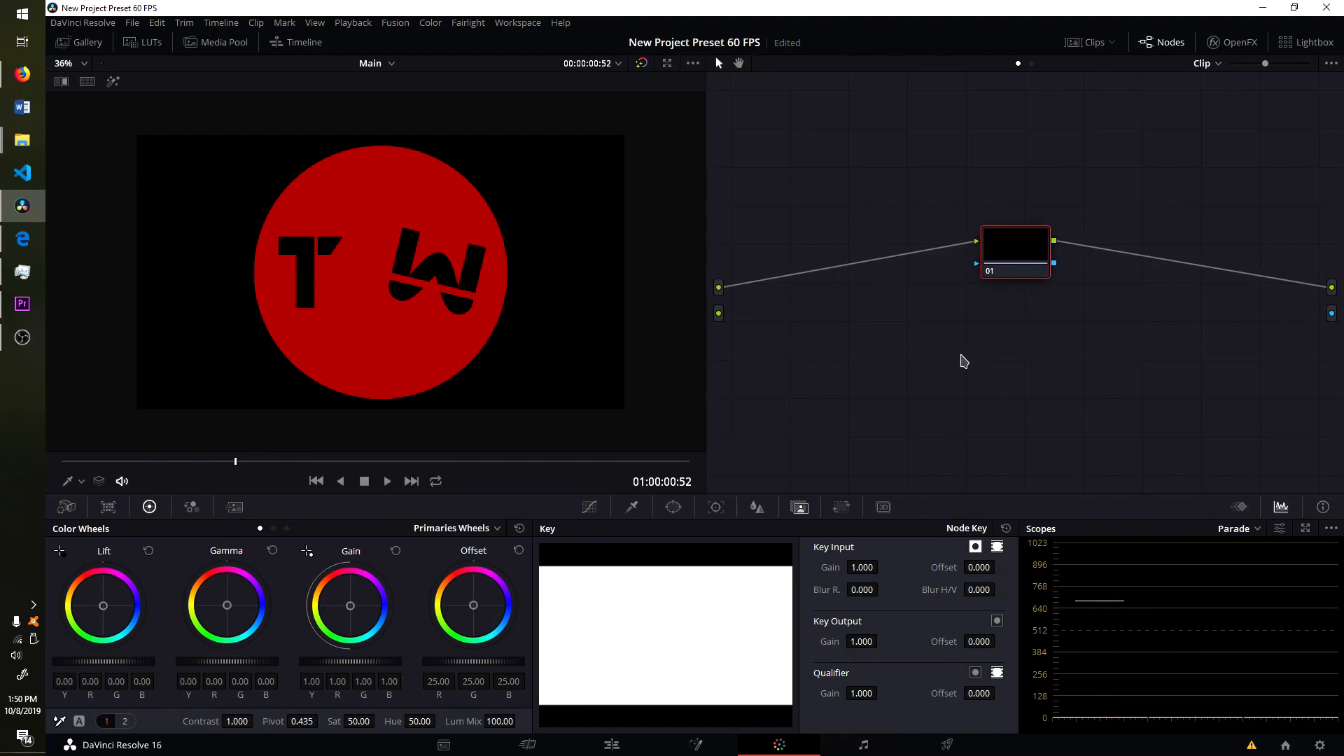
Return to the Fusion composition, show AlphaOut in the empty viewer beside Videoout, and move the playhead to frame 47.
{"action": "left_click", "coordinate": [698, 746]}
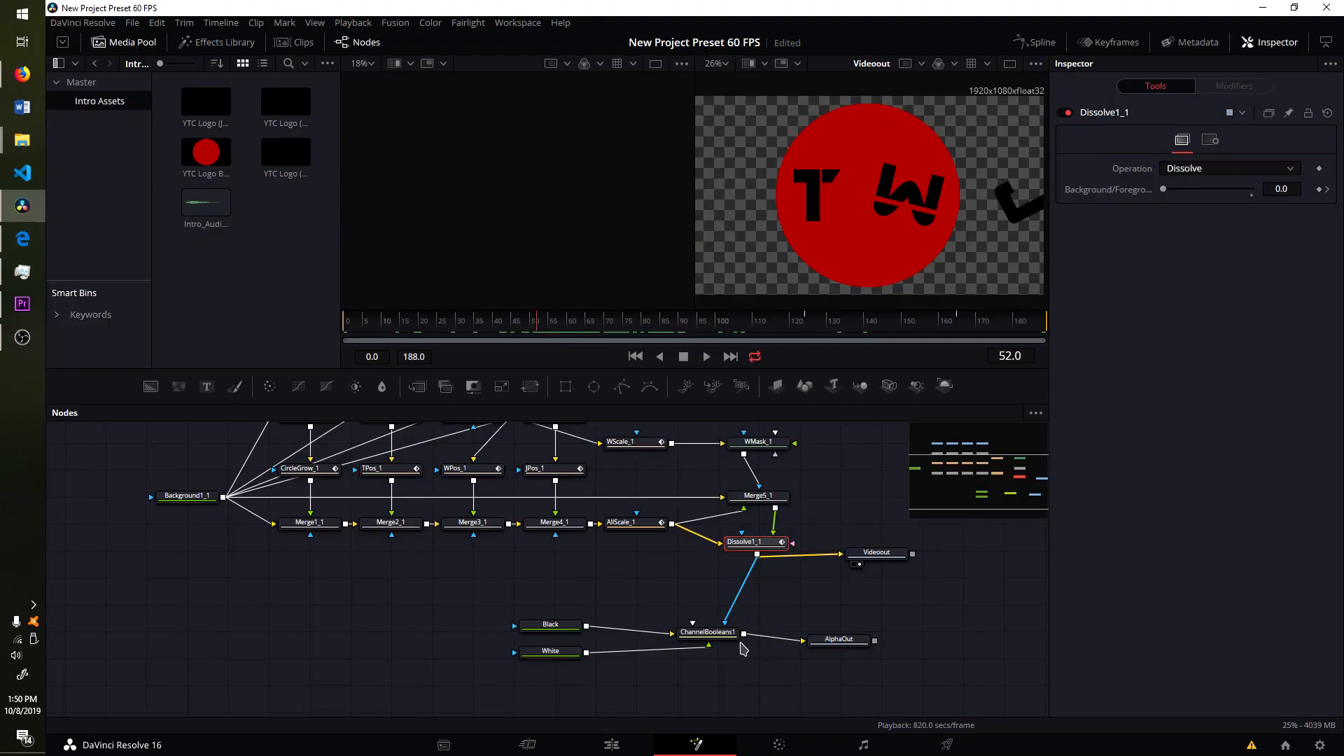
{"action": "left_click_drag", "start_coordinate": [820, 646], "coordinate": [579, 231]}
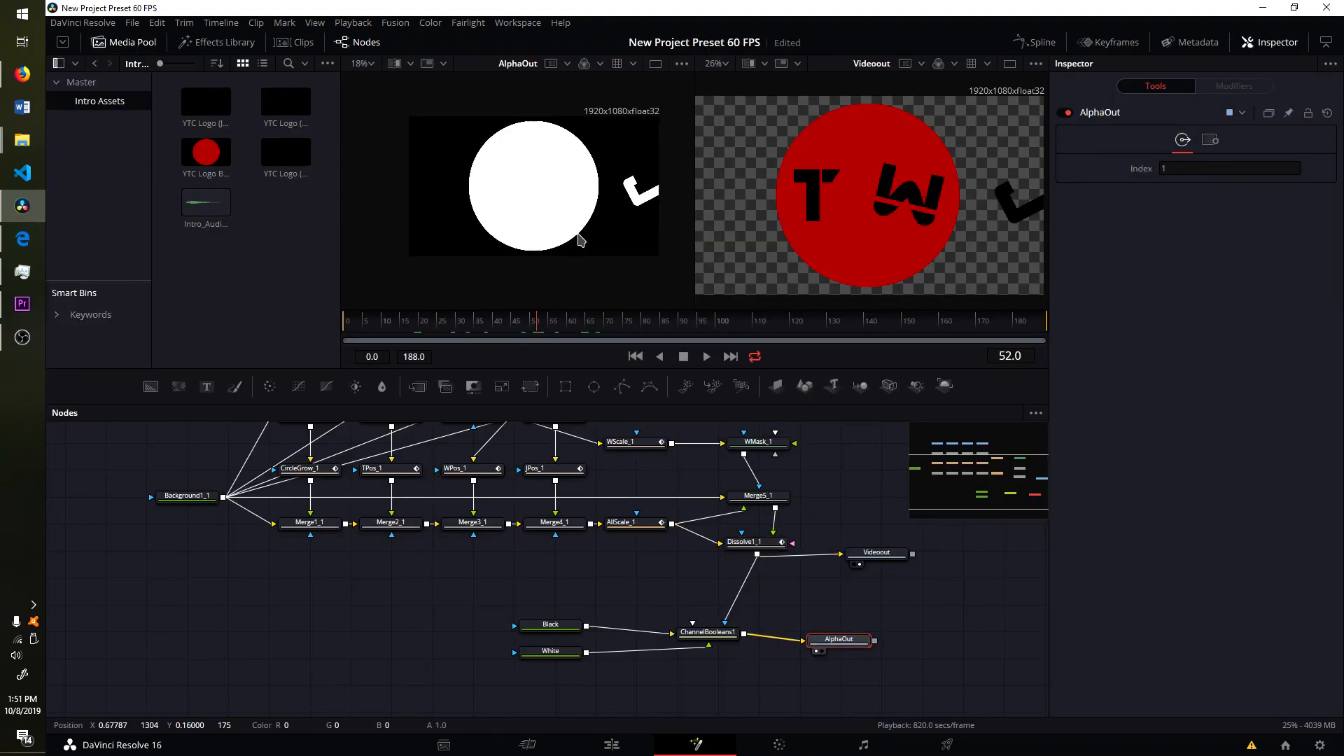
{"action": "mouse_move", "coordinate": [521, 328]}
{"action": "left_mouse_down"}
{"action": "mouse_move", "coordinate": [586, 332]}
{"action": "mouse_move", "coordinate": [521, 323]}
{"action": "left_mouse_up"}
{"action": "key", "text": "Left"}
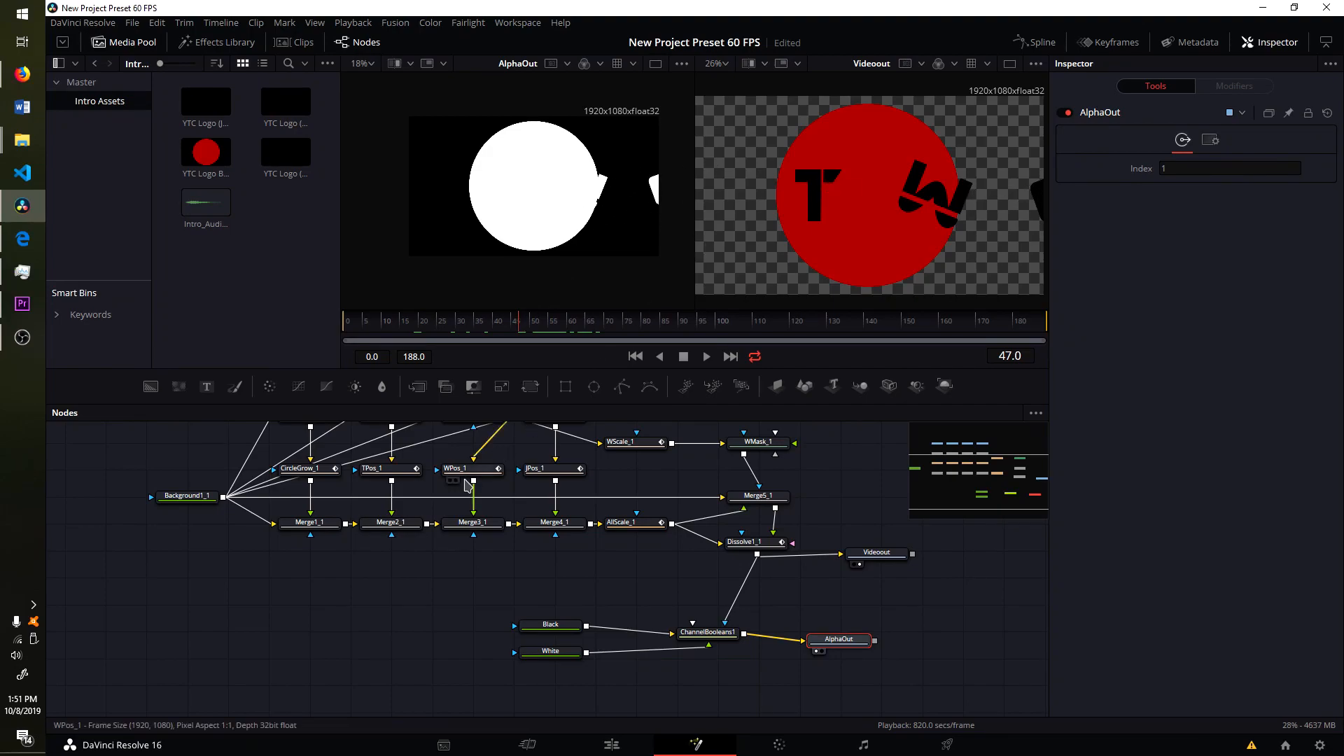
In the Color page, preview the second source through node 01, restore the first source, and route the second through its key connectors to the alpha output.
{"action": "left_click", "coordinate": [800, 744]}
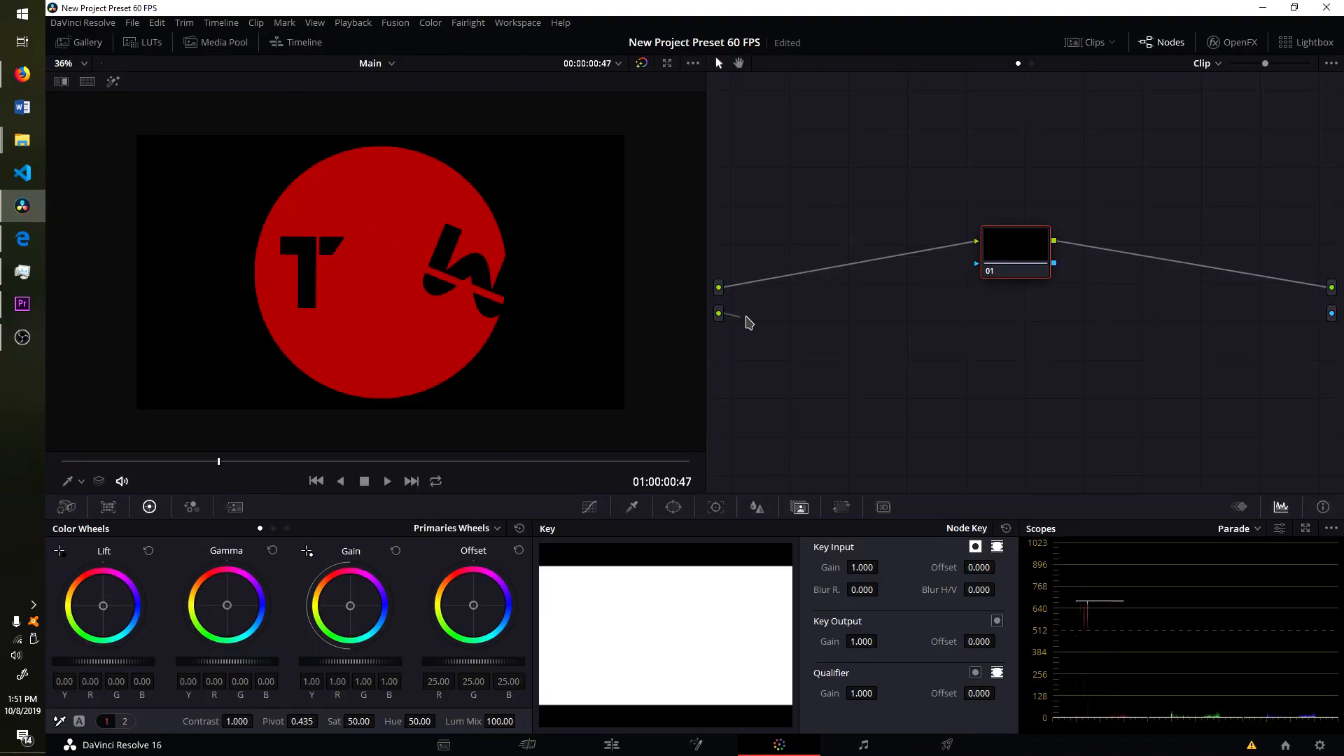
{"action": "left_click_drag", "start_coordinate": [747, 319], "coordinate": [976, 241]}
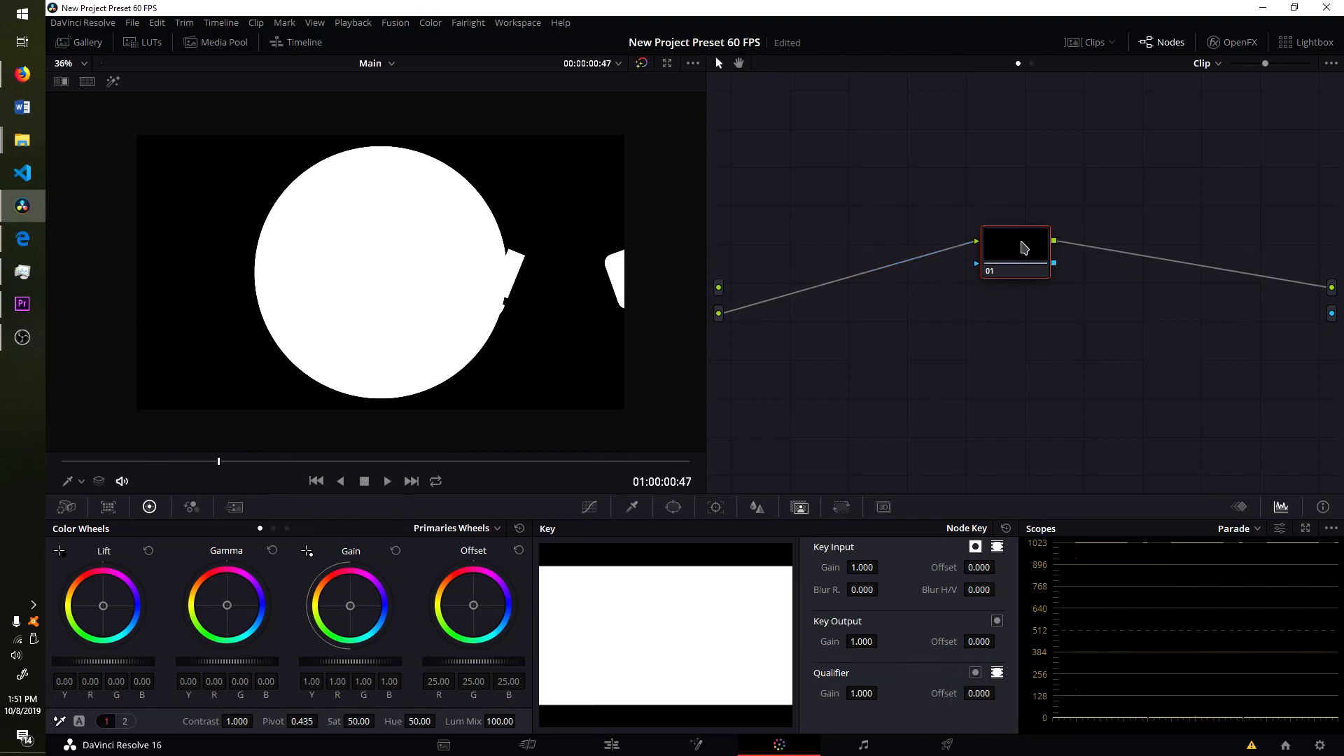
{"action": "left_click_drag", "start_coordinate": [724, 288], "coordinate": [976, 241]}
{"action": "left_click_drag", "start_coordinate": [720, 313], "coordinate": [1331, 313]}
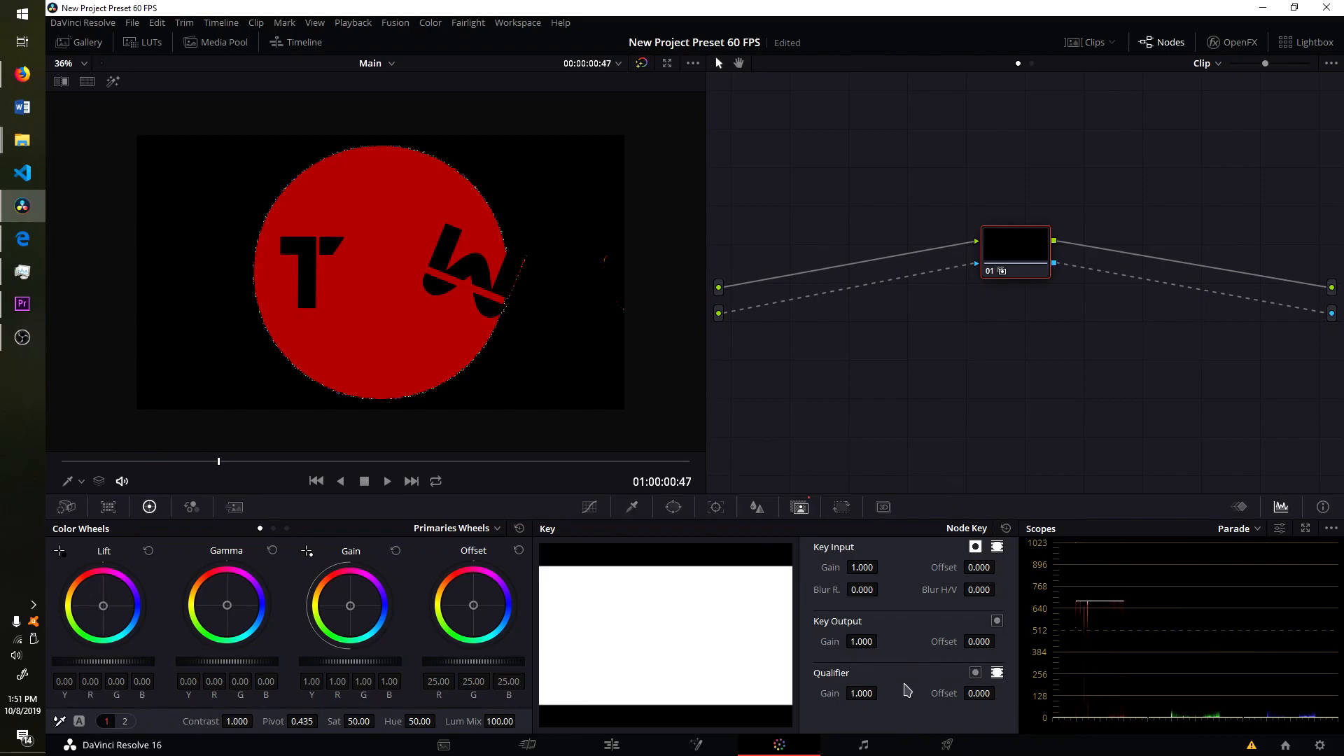
Open the Deliver page and examine the custom render settings, including filename, render mode, format, codec, alpha and data levels.
{"action": "left_click", "coordinate": [931, 752]}
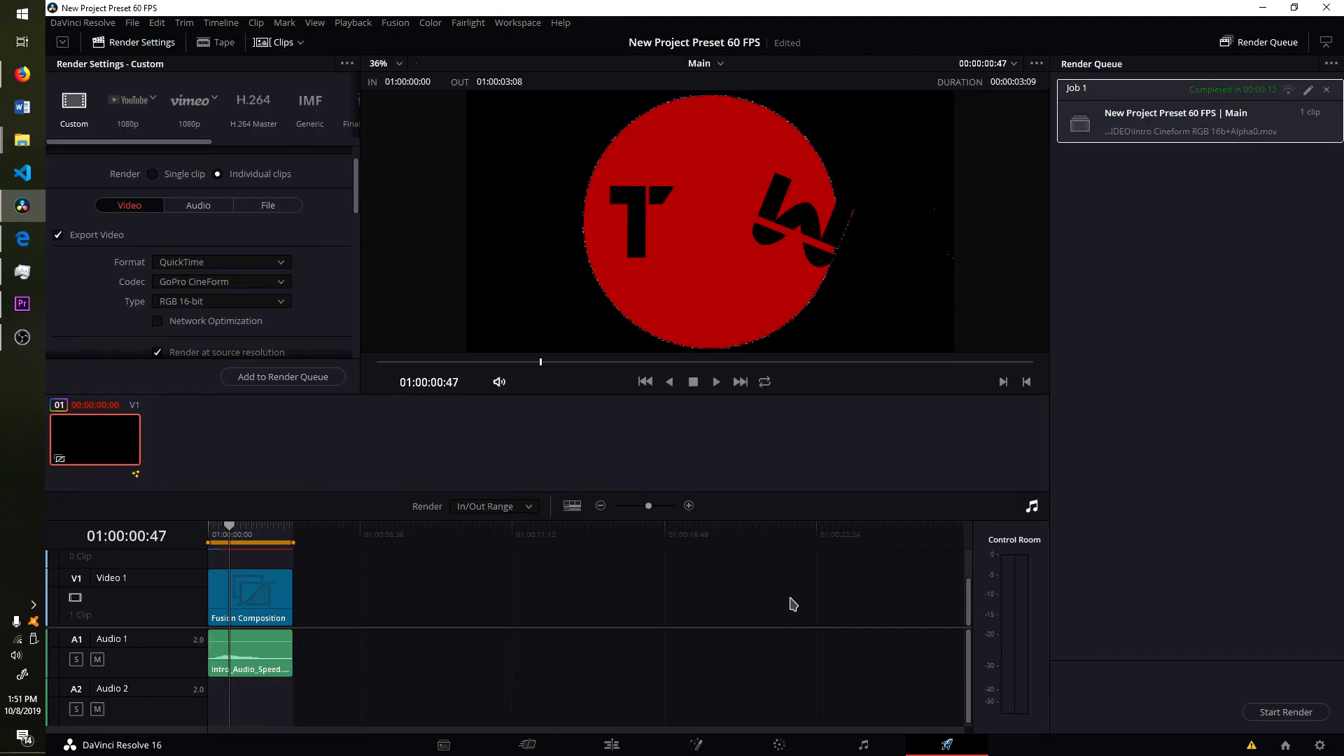
{"action": "scroll", "coordinate": [324, 263], "scroll_direction": "down", "scroll_amount": 1}
{"action": "scroll", "coordinate": [324, 263], "scroll_direction": "up", "scroll_amount": 2}
{"action": "scroll", "coordinate": [329, 264], "scroll_direction": "down", "scroll_amount": 7}
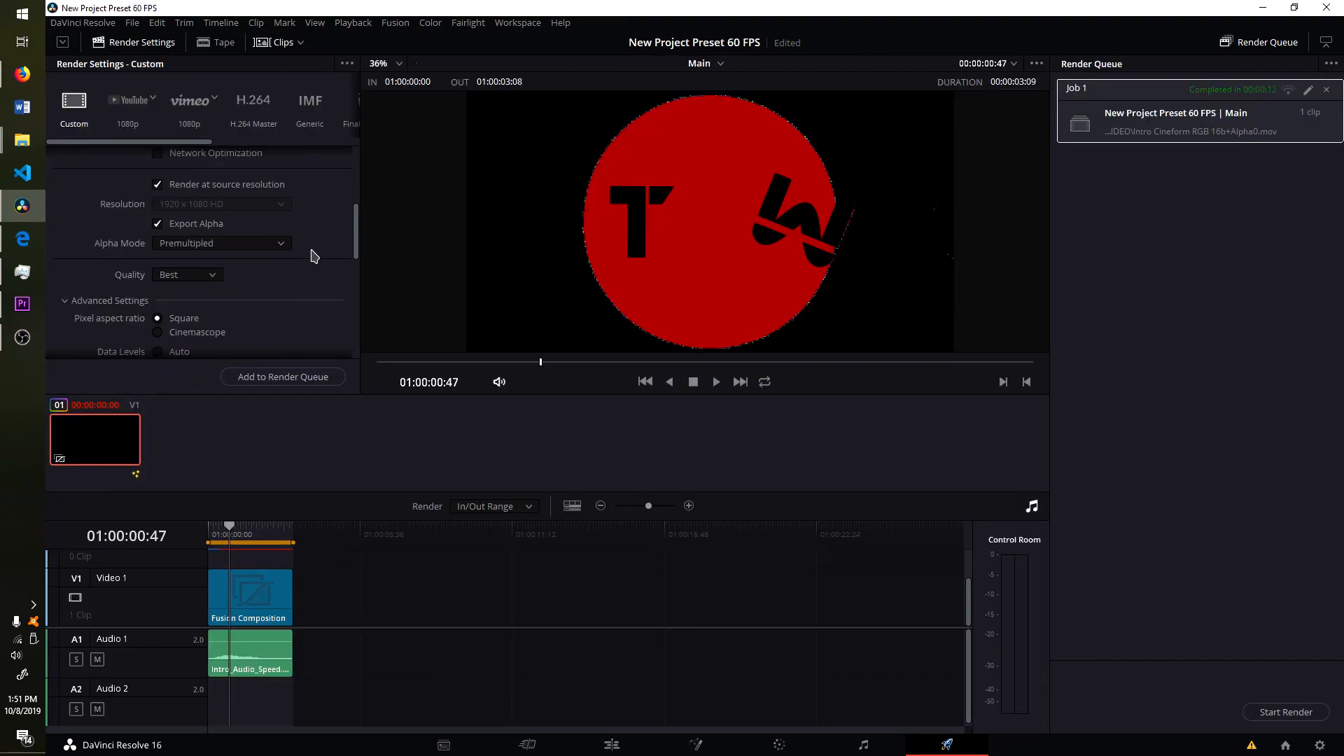
{"action": "scroll", "coordinate": [313, 261], "scroll_direction": "up", "scroll_amount": 2}
{"action": "scroll", "coordinate": [312, 260], "scroll_direction": "up", "scroll_amount": 5}
{"action": "scroll", "coordinate": [287, 274], "scroll_direction": "down", "scroll_amount": 1}
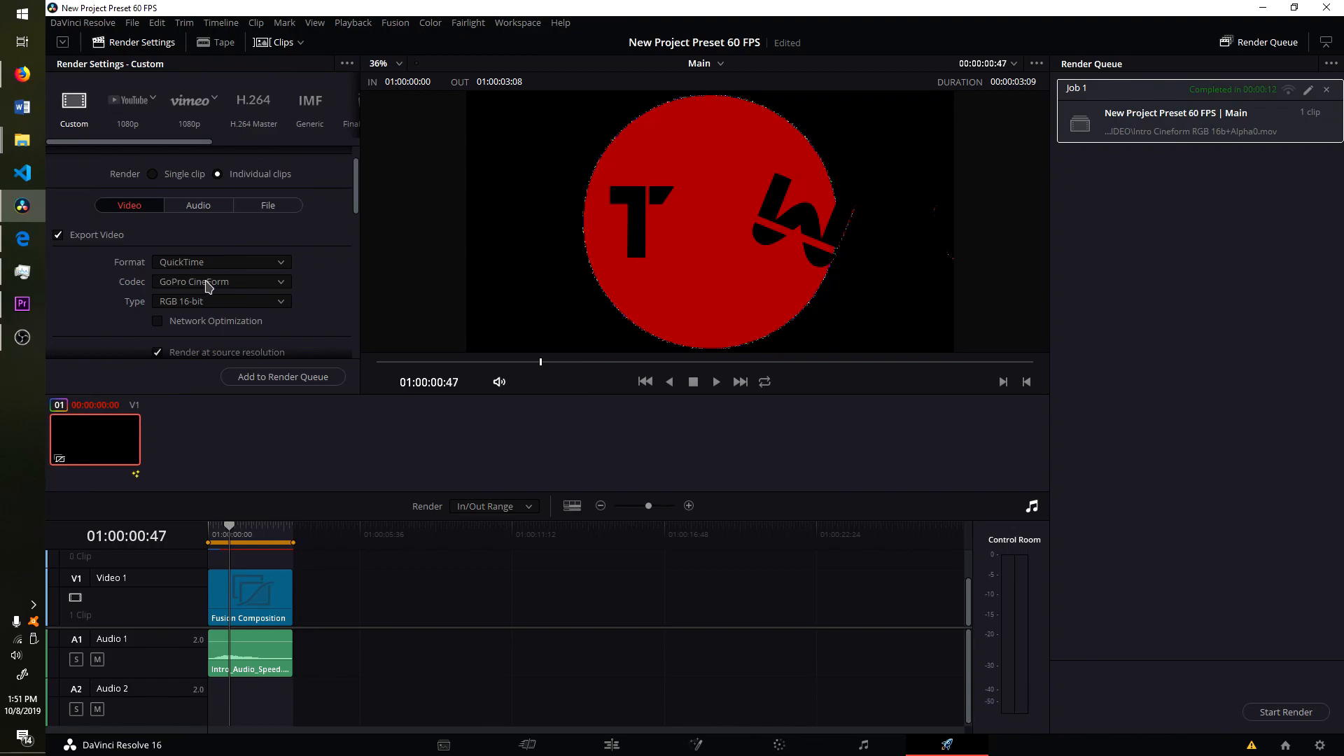
{"action": "scroll", "coordinate": [283, 291], "scroll_direction": "down", "scroll_amount": 3}
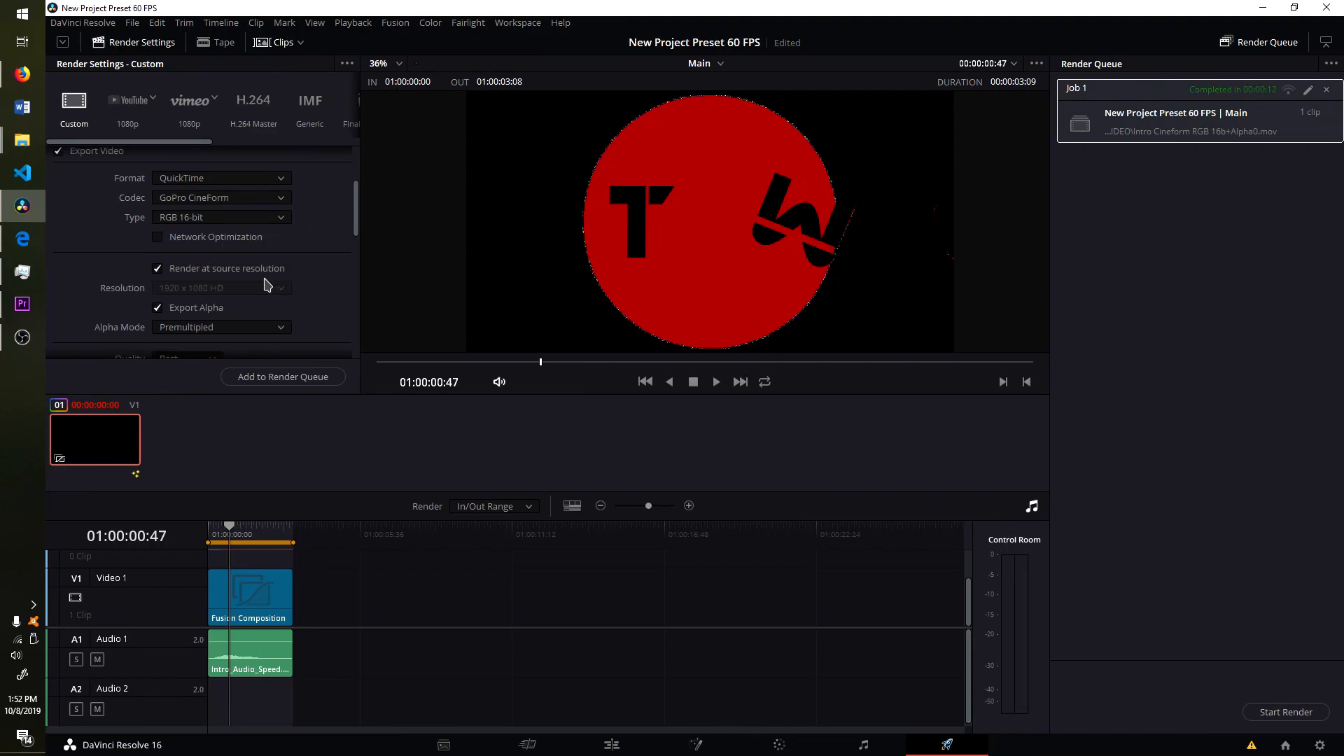
{"action": "scroll", "coordinate": [308, 297], "scroll_direction": "down", "scroll_amount": 1}
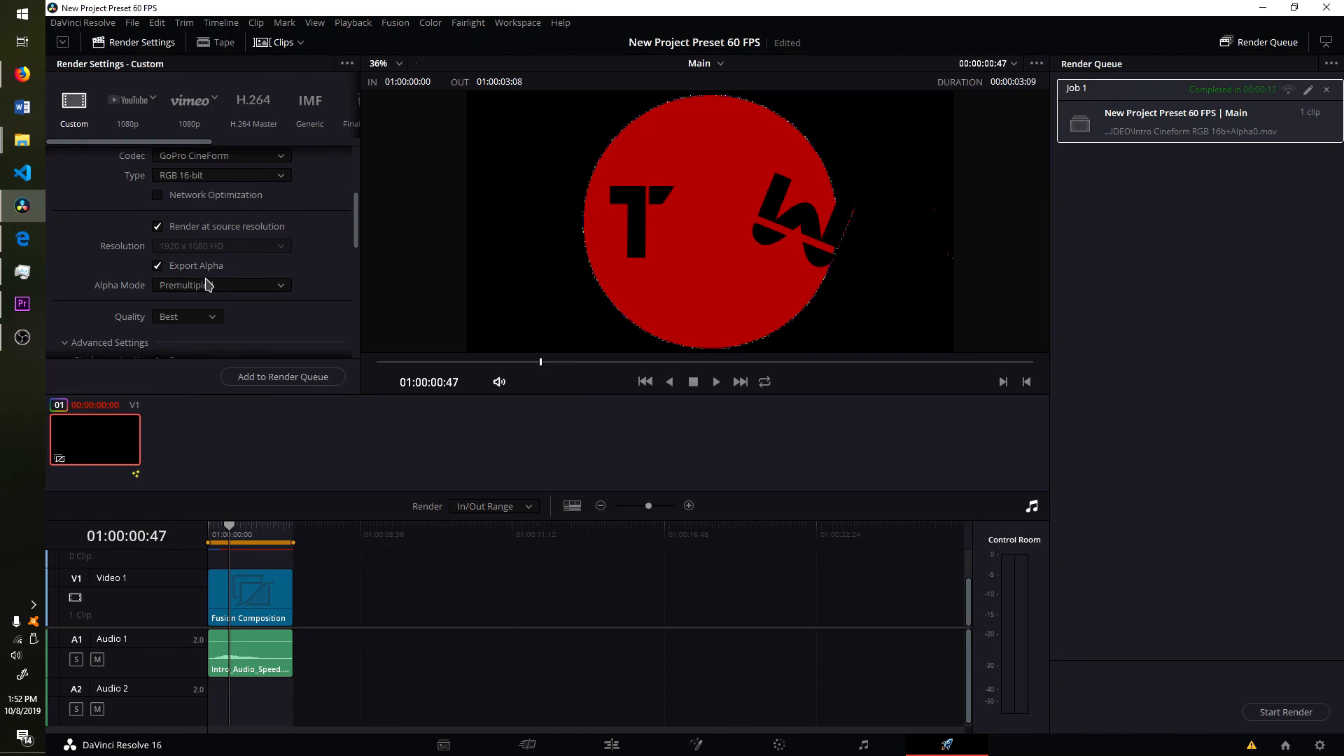
{"action": "scroll", "coordinate": [289, 306], "scroll_direction": "up", "scroll_amount": 4}
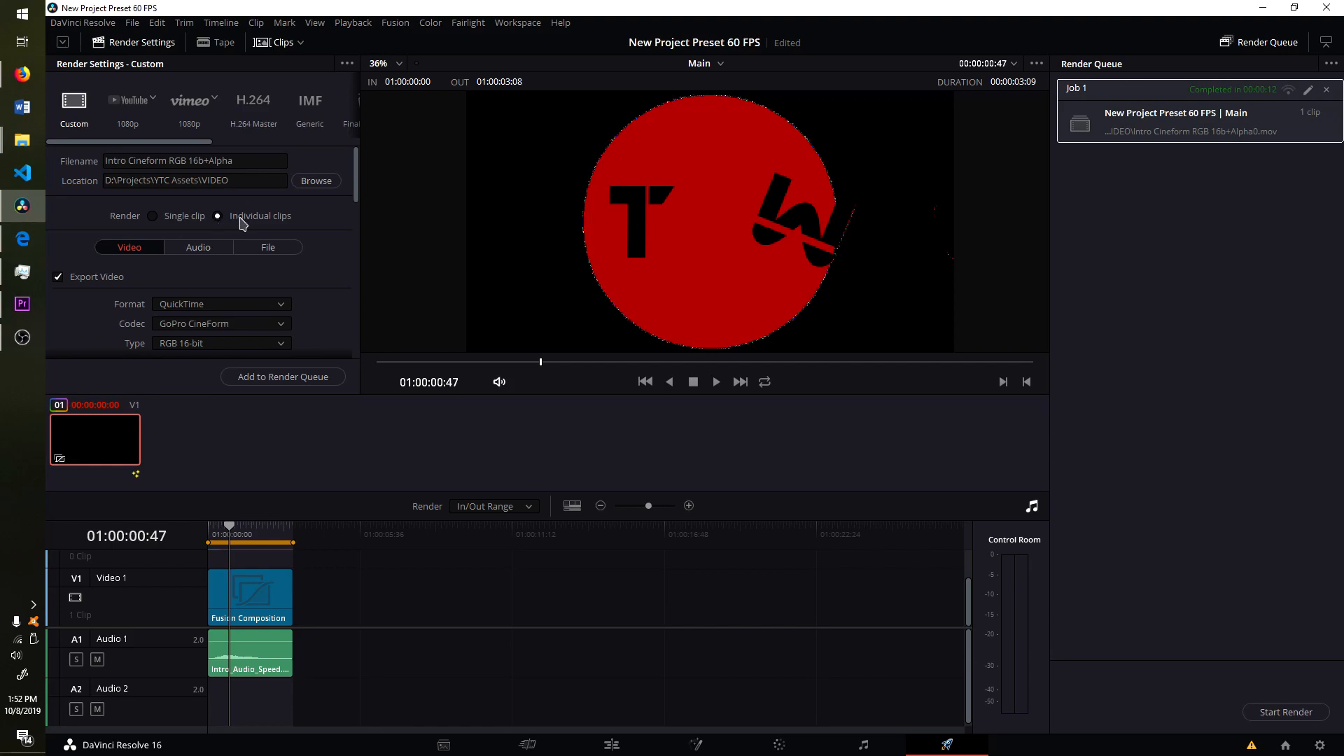
{"action": "scroll", "coordinate": [256, 234], "scroll_direction": "down", "scroll_amount": 8}
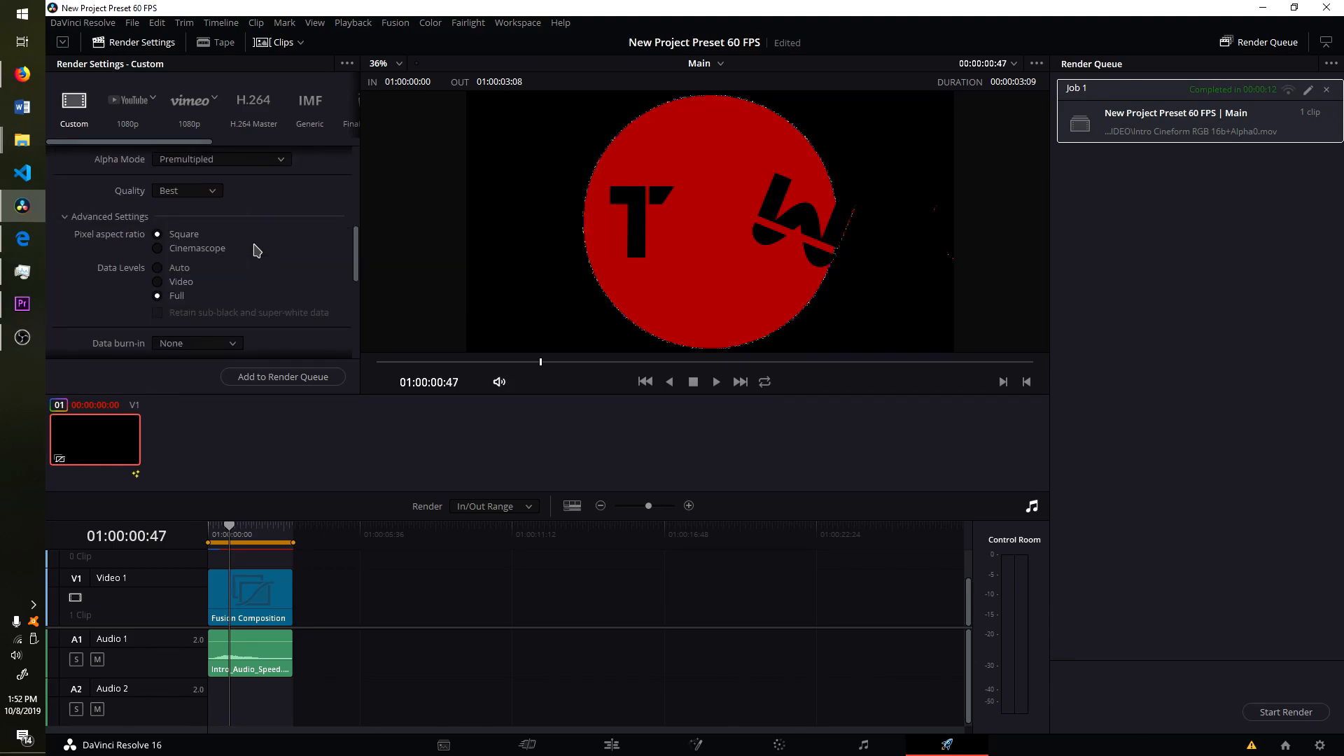
Select the intro's linked video and audio clips, turn on audio export in the render settings, and switch it back off.
{"action": "left_click", "coordinate": [254, 656]}
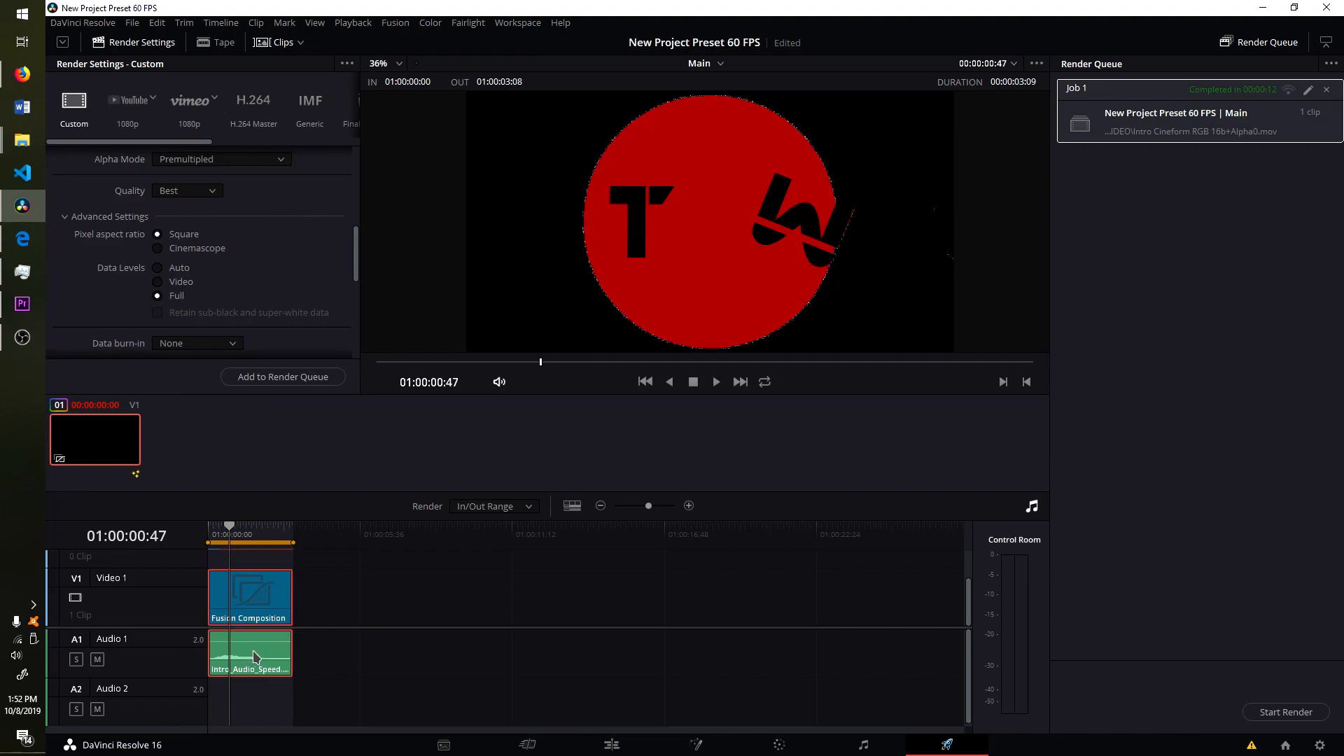
{"action": "scroll", "coordinate": [234, 275], "scroll_direction": "up", "scroll_amount": 8}
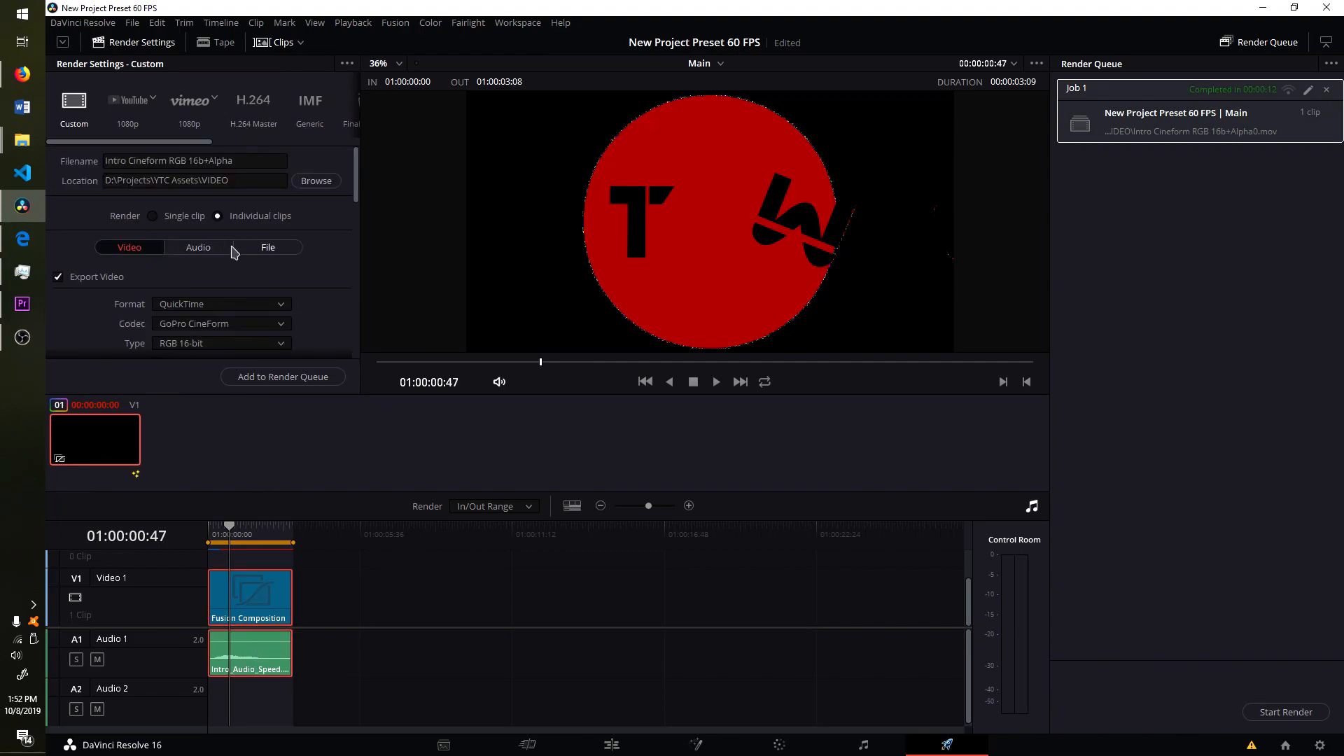
{"action": "left_click", "coordinate": [223, 249]}
{"action": "left_click", "coordinate": [103, 277]}
{"action": "scroll", "coordinate": [210, 266], "scroll_direction": "down", "scroll_amount": 2}
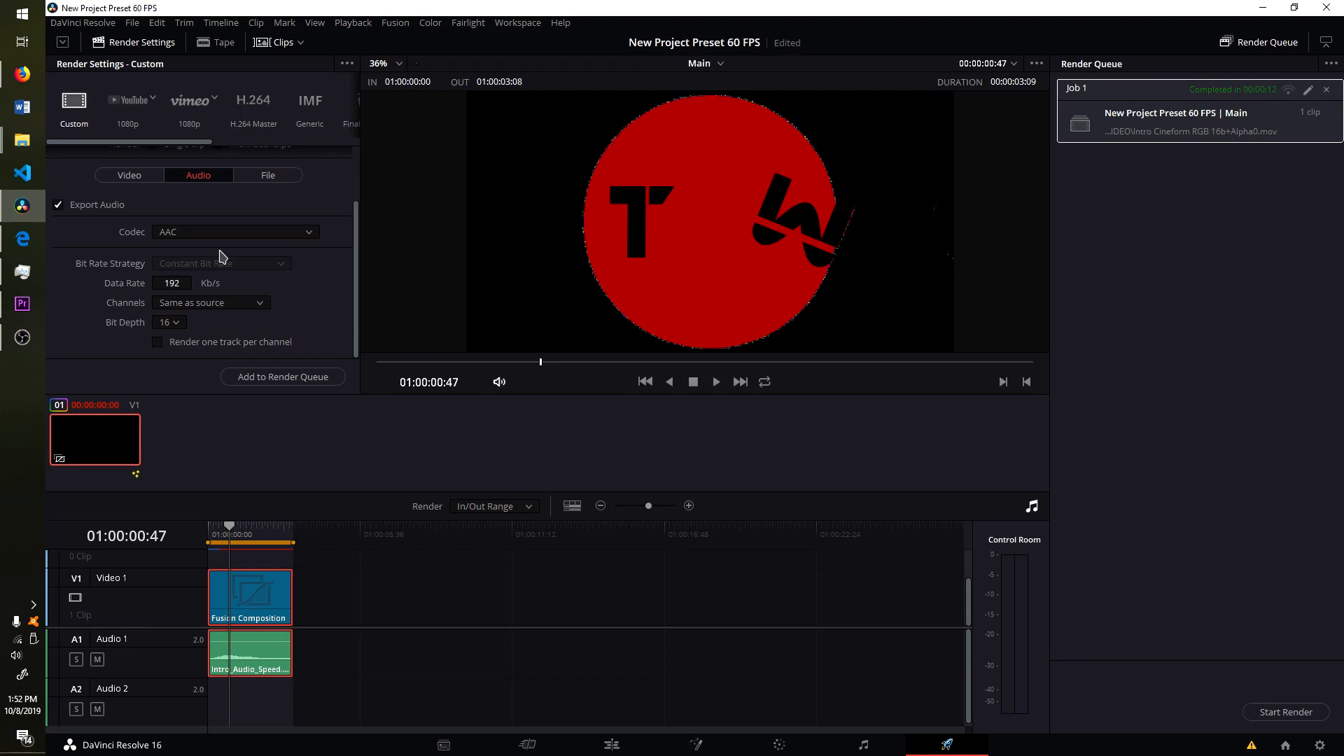
{"action": "left_click", "coordinate": [97, 205]}
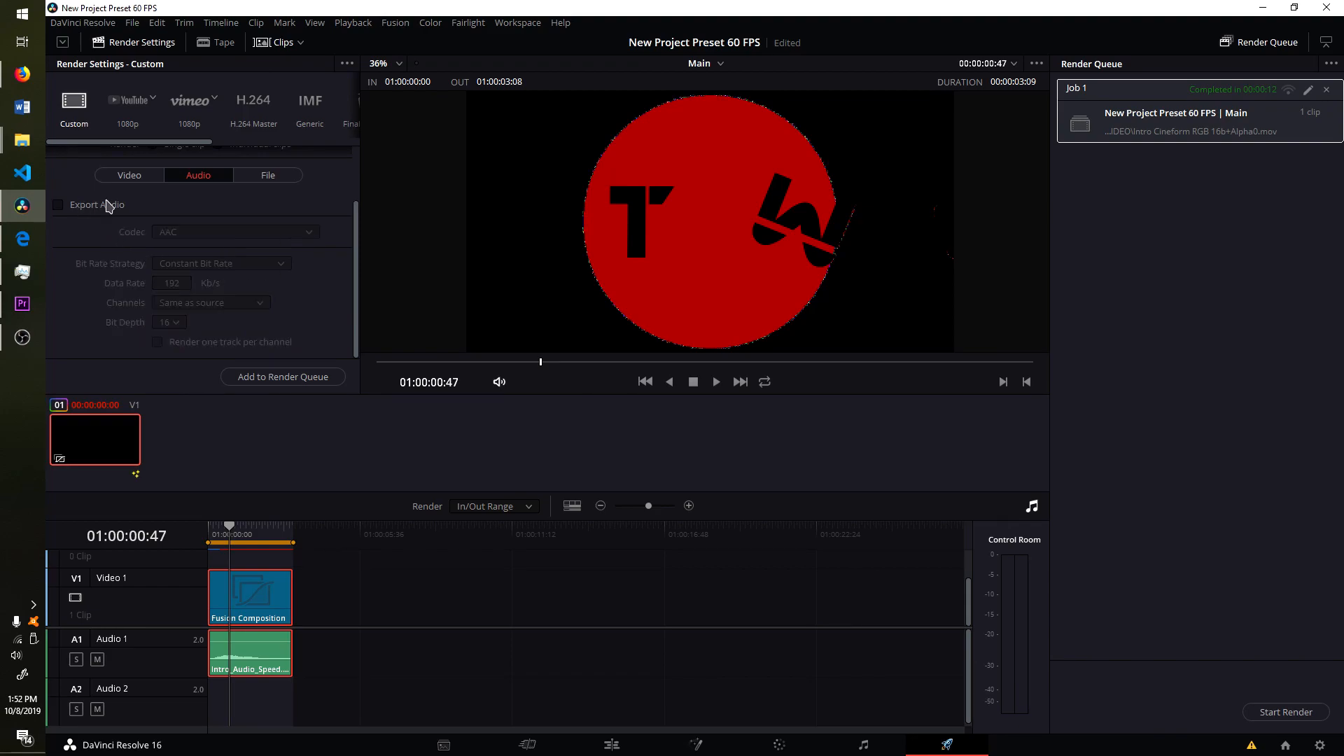
Return to the video render settings, deselect the timeline clips, and review the format, alpha and quality options again.
{"action": "left_click", "coordinate": [150, 177]}
{"action": "scroll", "coordinate": [308, 265], "scroll_direction": "down", "scroll_amount": 5}
{"action": "scroll", "coordinate": [302, 266], "scroll_direction": "up", "scroll_amount": 4}
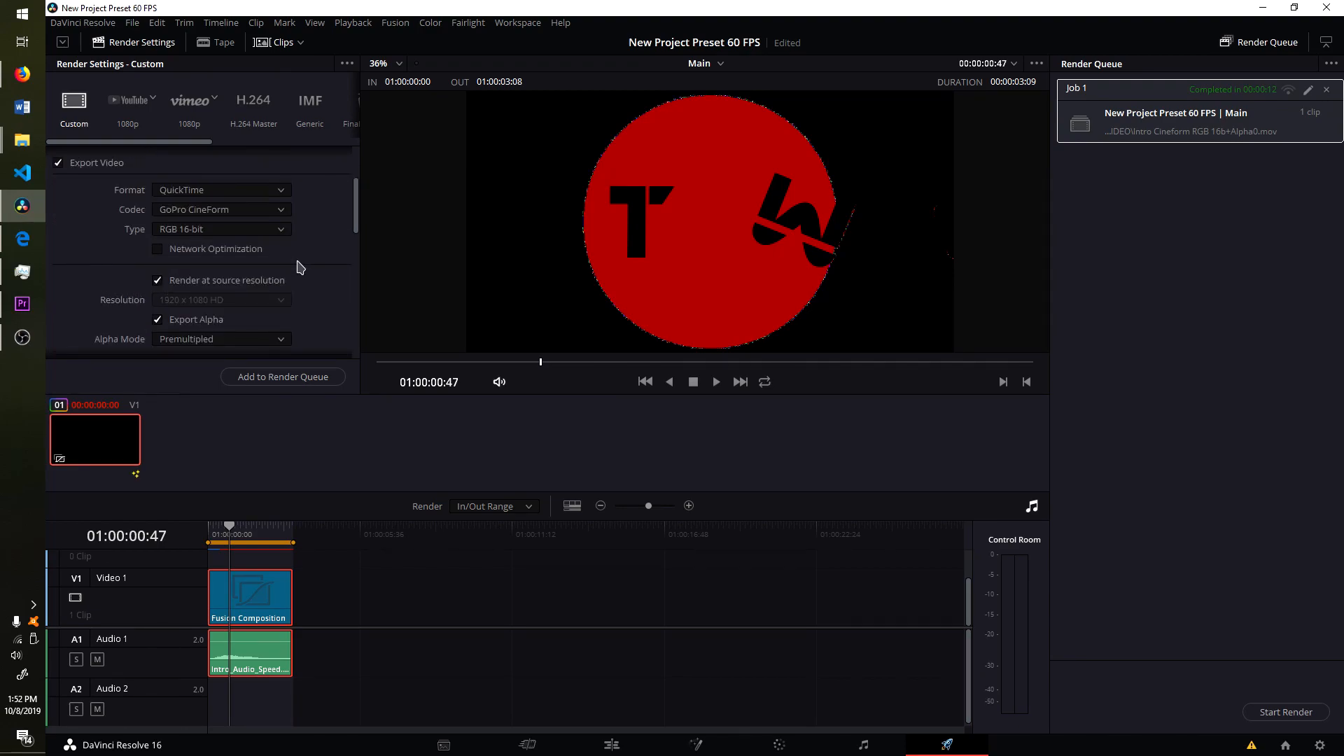
{"action": "left_click", "coordinate": [335, 667]}
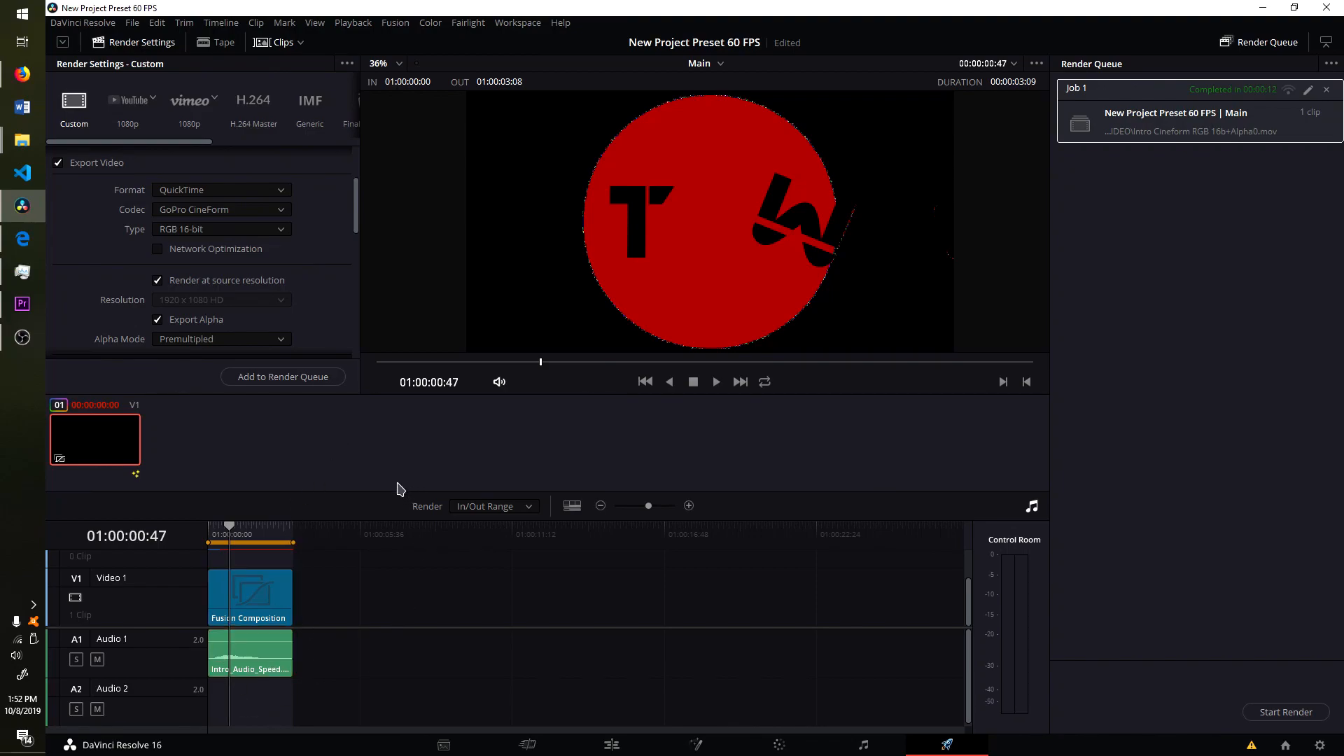
{"action": "scroll", "coordinate": [311, 275], "scroll_direction": "down", "scroll_amount": 3}
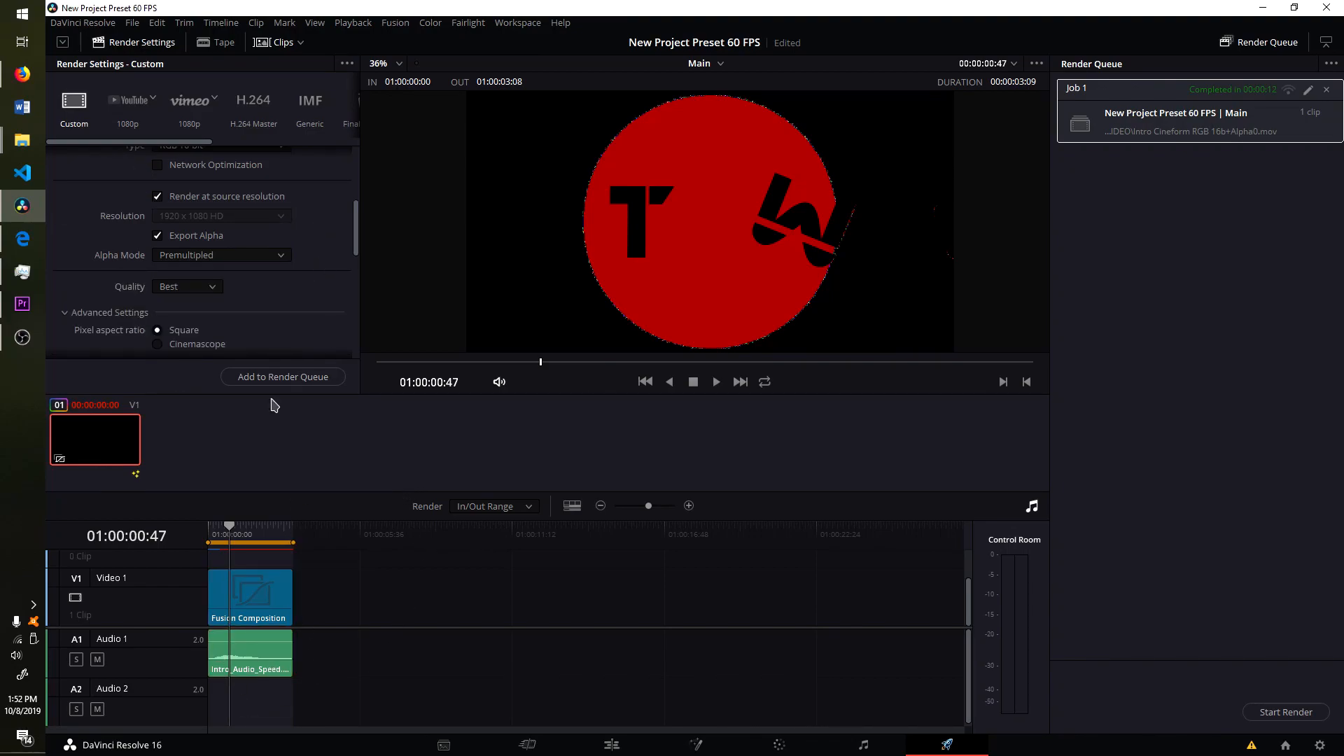
{"action": "right_click", "coordinate": [104, 441]}
{"action": "left_click", "coordinate": [151, 478]}
Render the existing Job 1 in the render queue again.
{"action": "scroll", "coordinate": [297, 269], "scroll_direction": "up", "scroll_amount": 5}
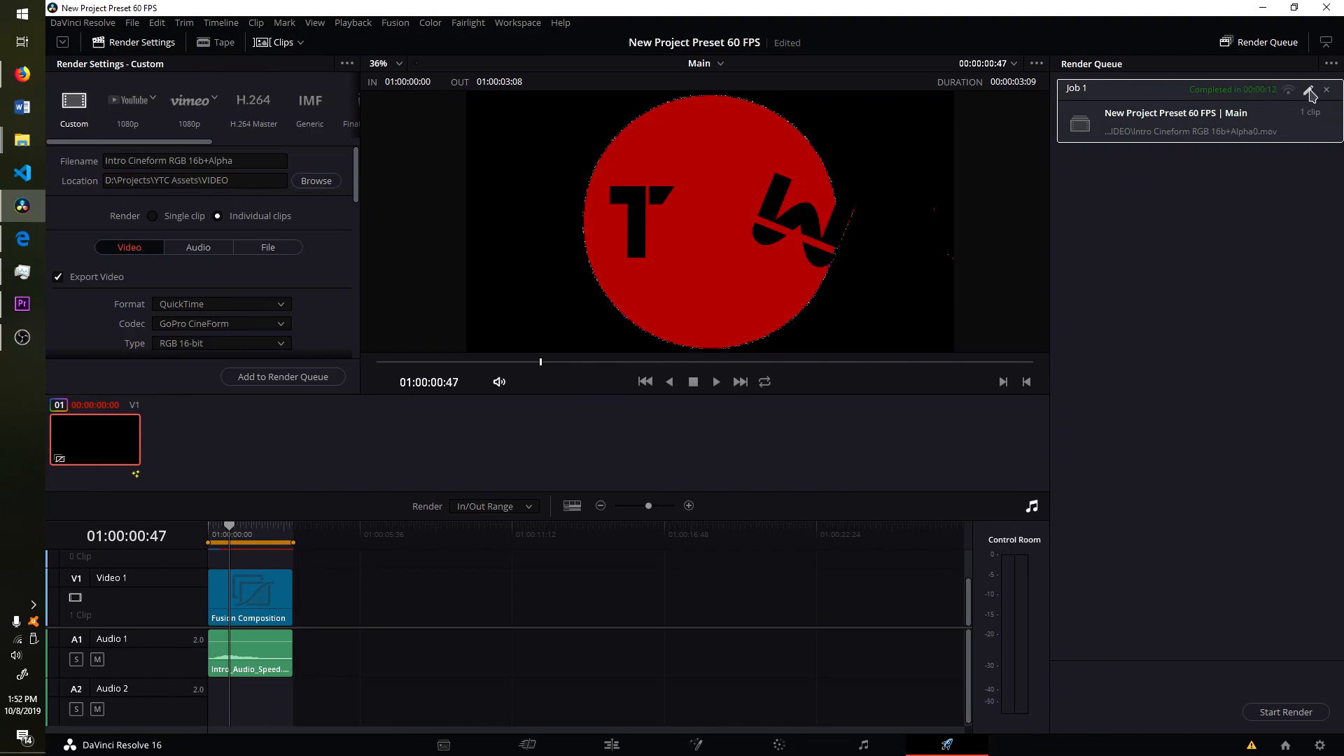
{"action": "left_click", "coordinate": [1324, 713]}
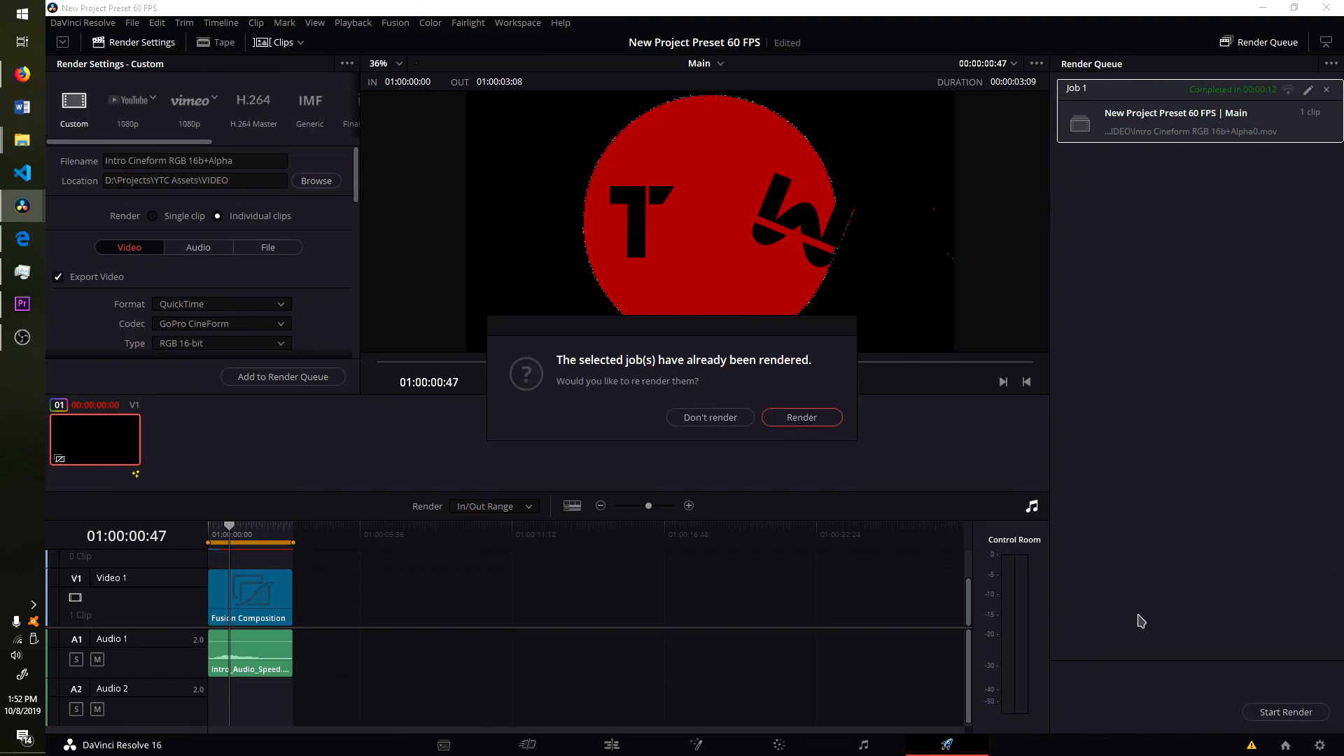
{"action": "left_click", "coordinate": [801, 419]}
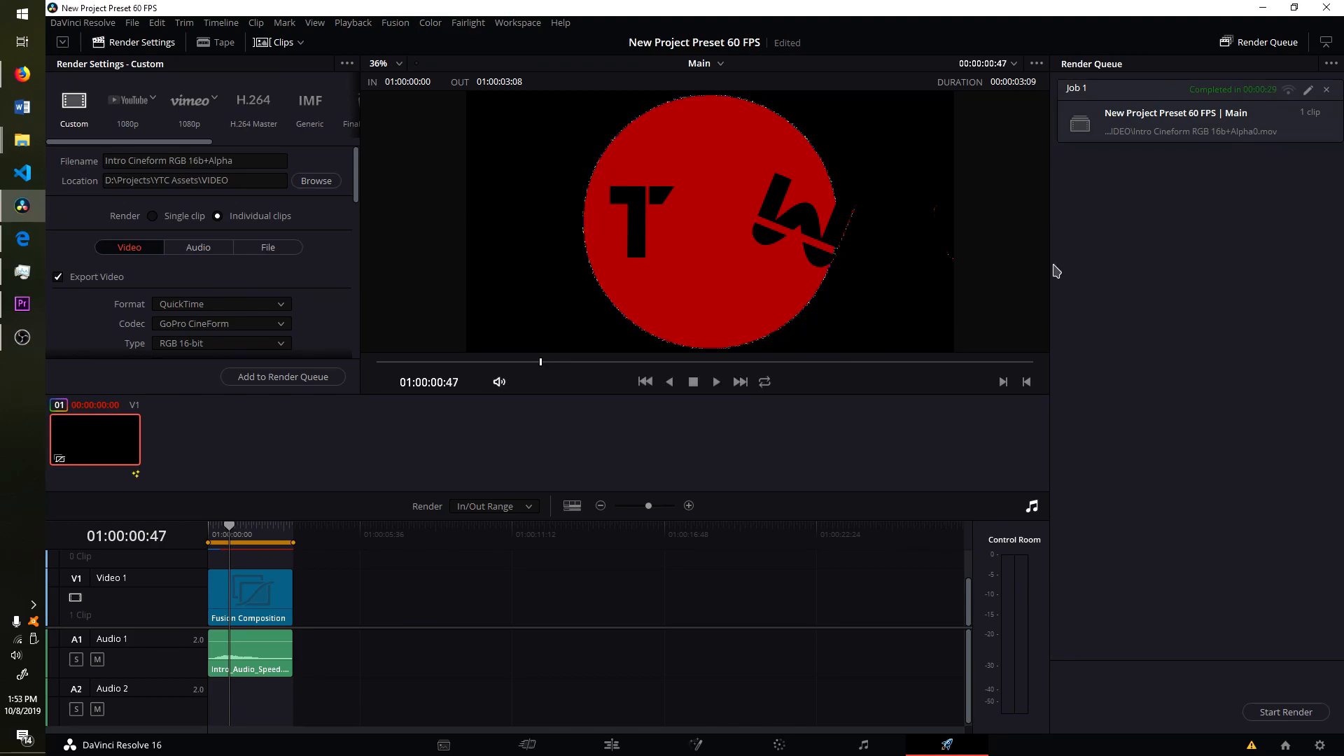
Switch to Premiere Pro and place Intro Cineform RGB 16b+Alpha0.mov from the VIDEO folder on track V3 at 00:00:22:48.
{"action": "key", "text": "alt+Tab"}
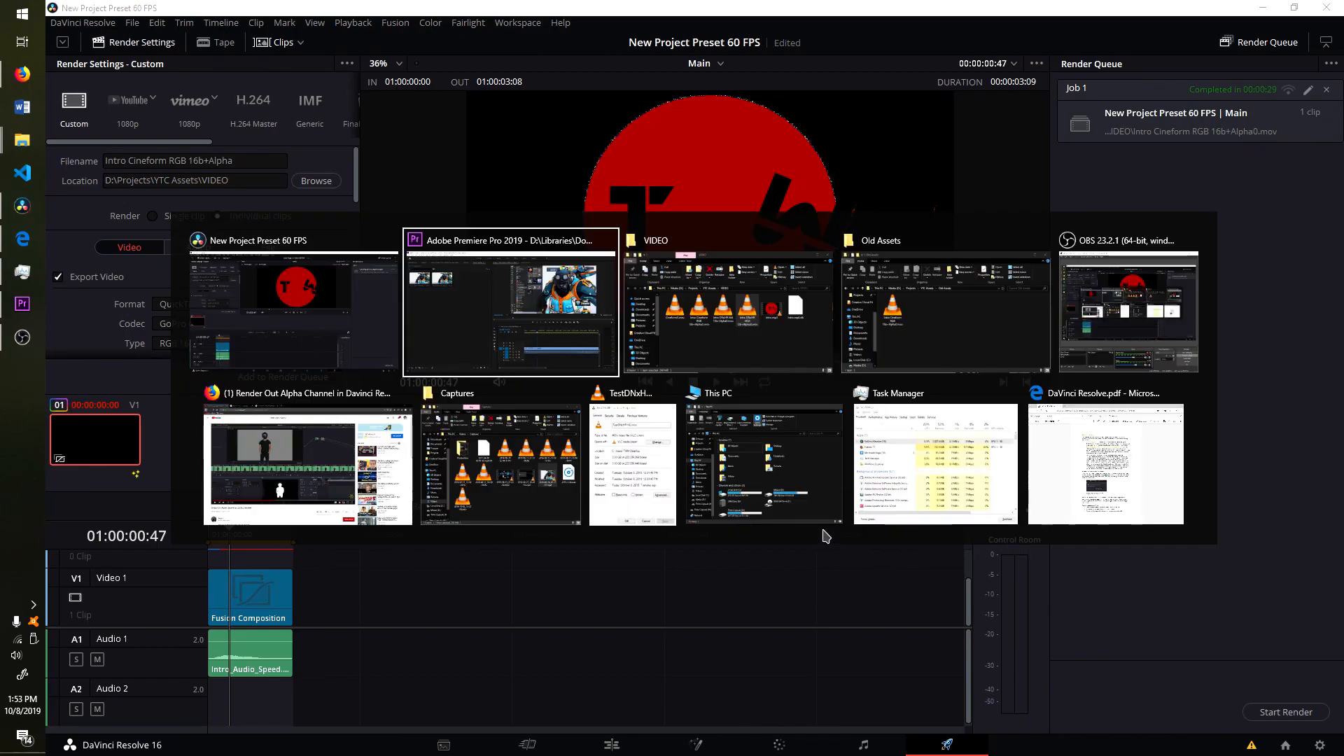
{"action": "left_click", "coordinate": [468, 351]}
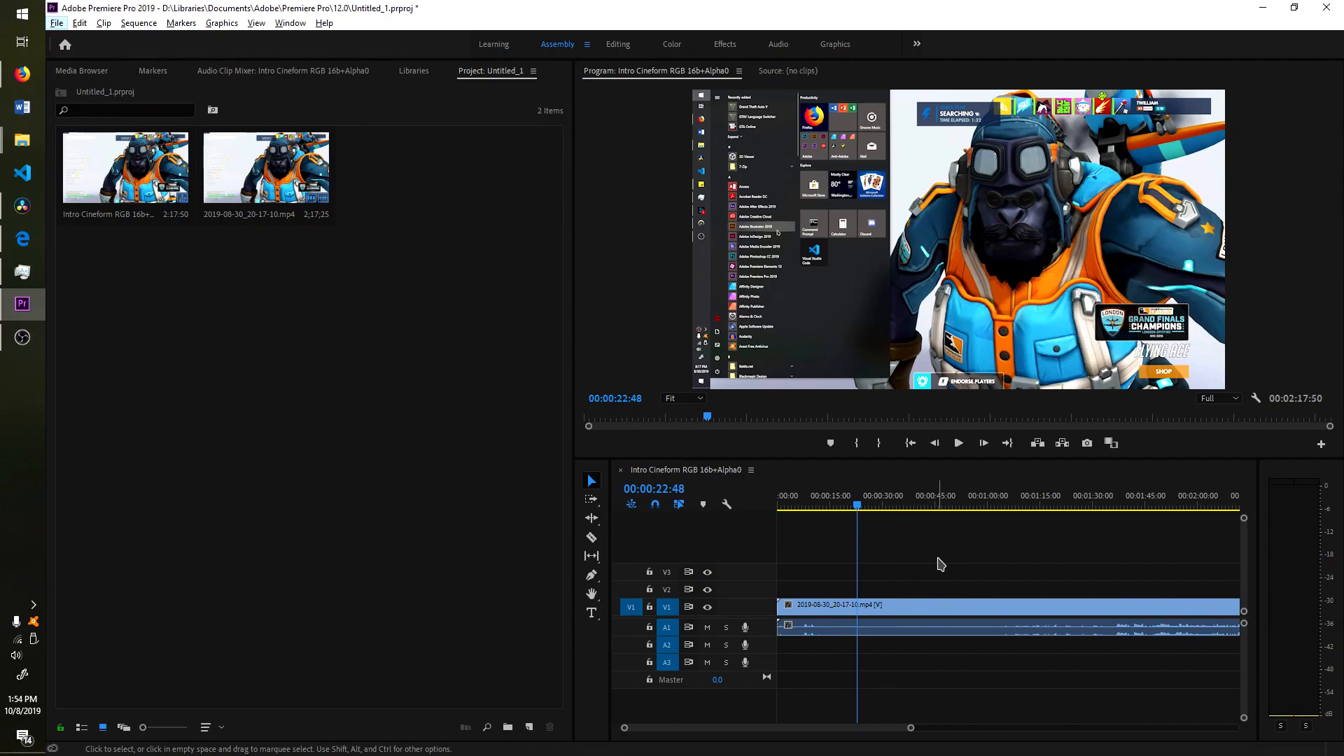
{"action": "key", "text": "alt+Tab"}
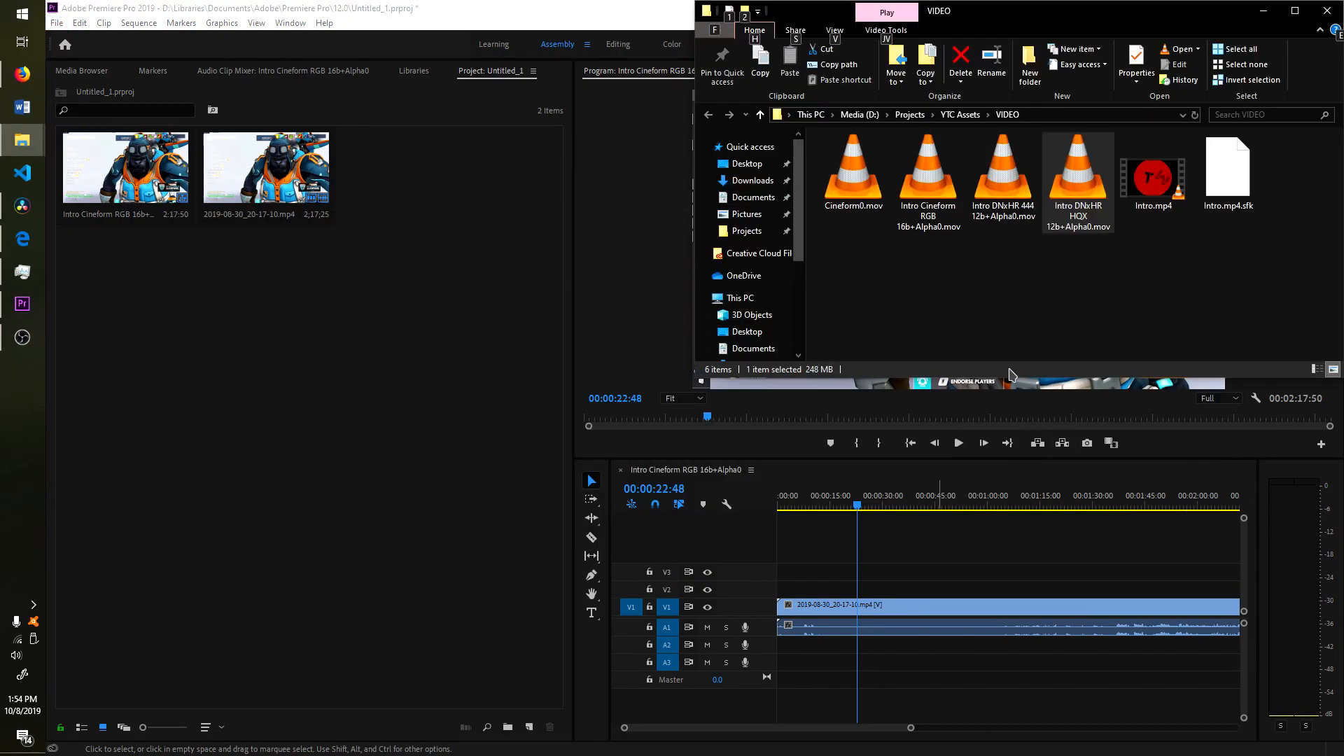
{"action": "left_click", "coordinate": [929, 183]}
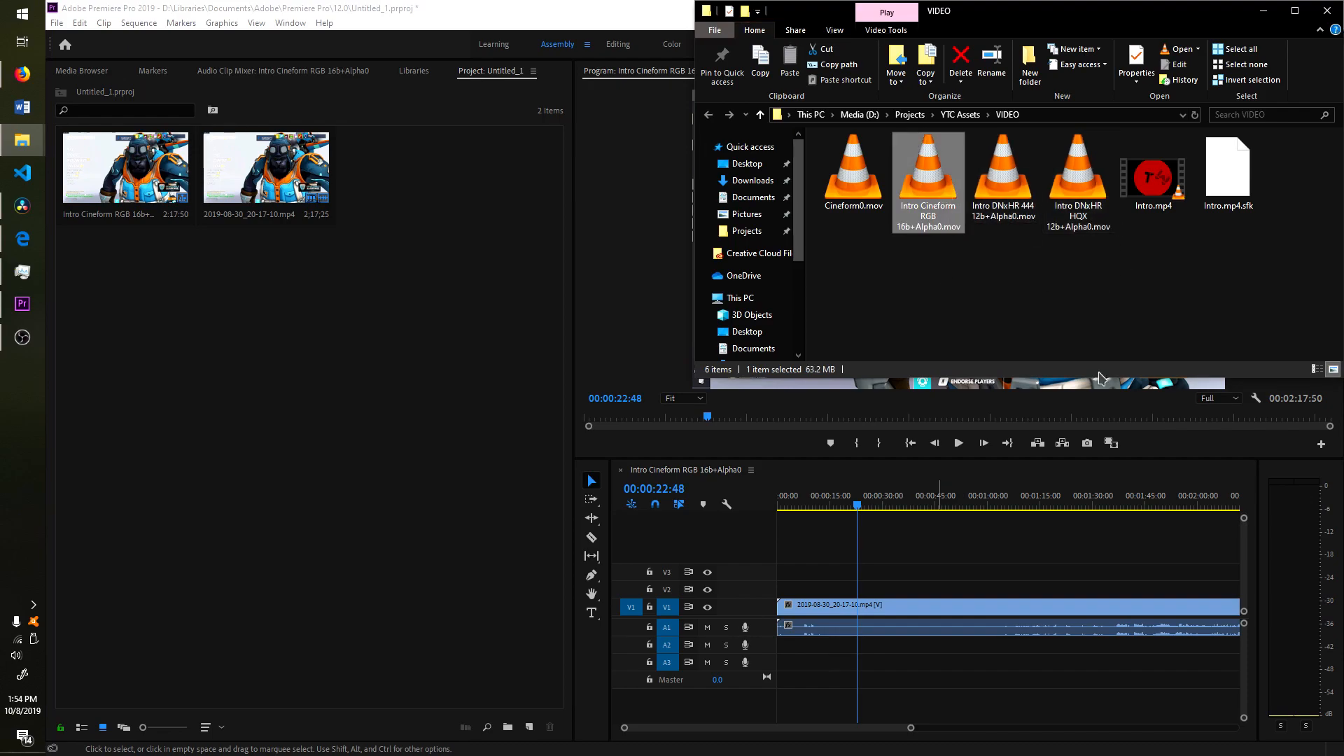
{"action": "left_click_drag", "start_coordinate": [944, 183], "coordinate": [861, 581]}
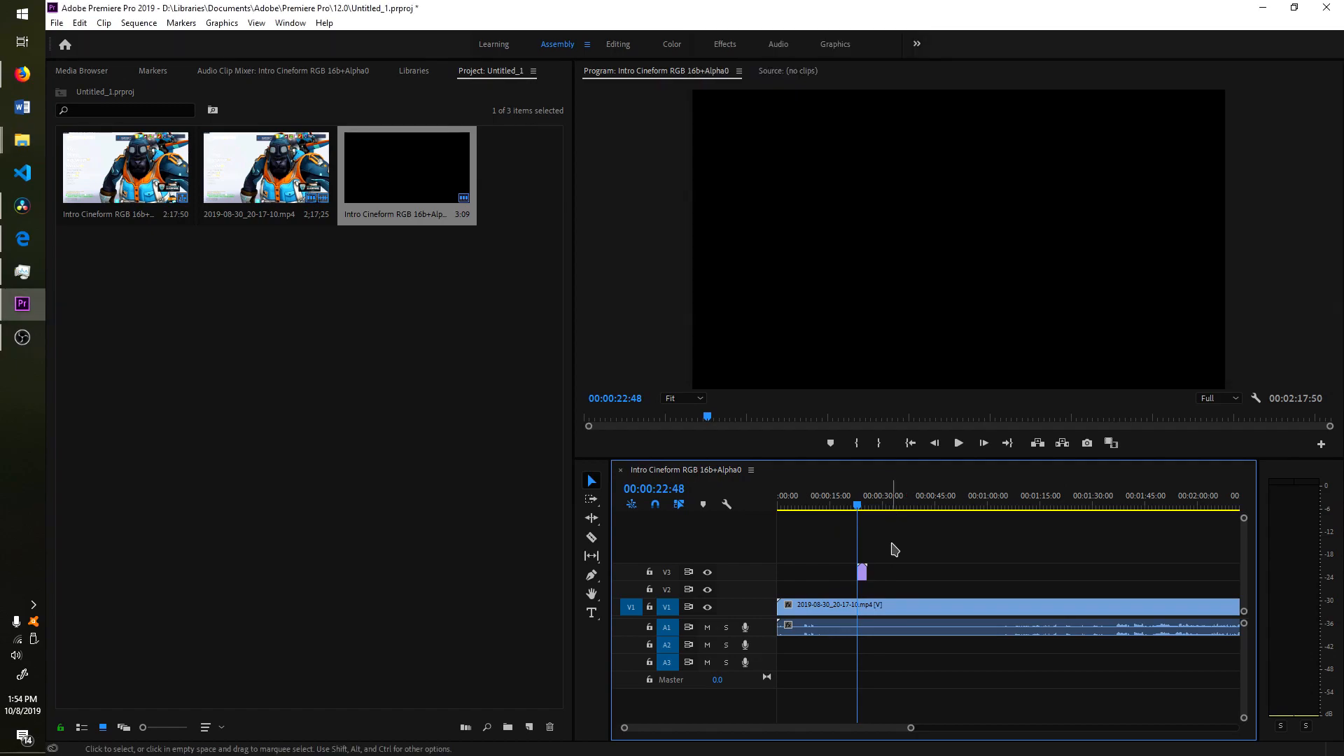
Play the intro over the footage to check its transparency, and move the playhead to 00:00:28:00.
{"action": "key", "text": "space"}
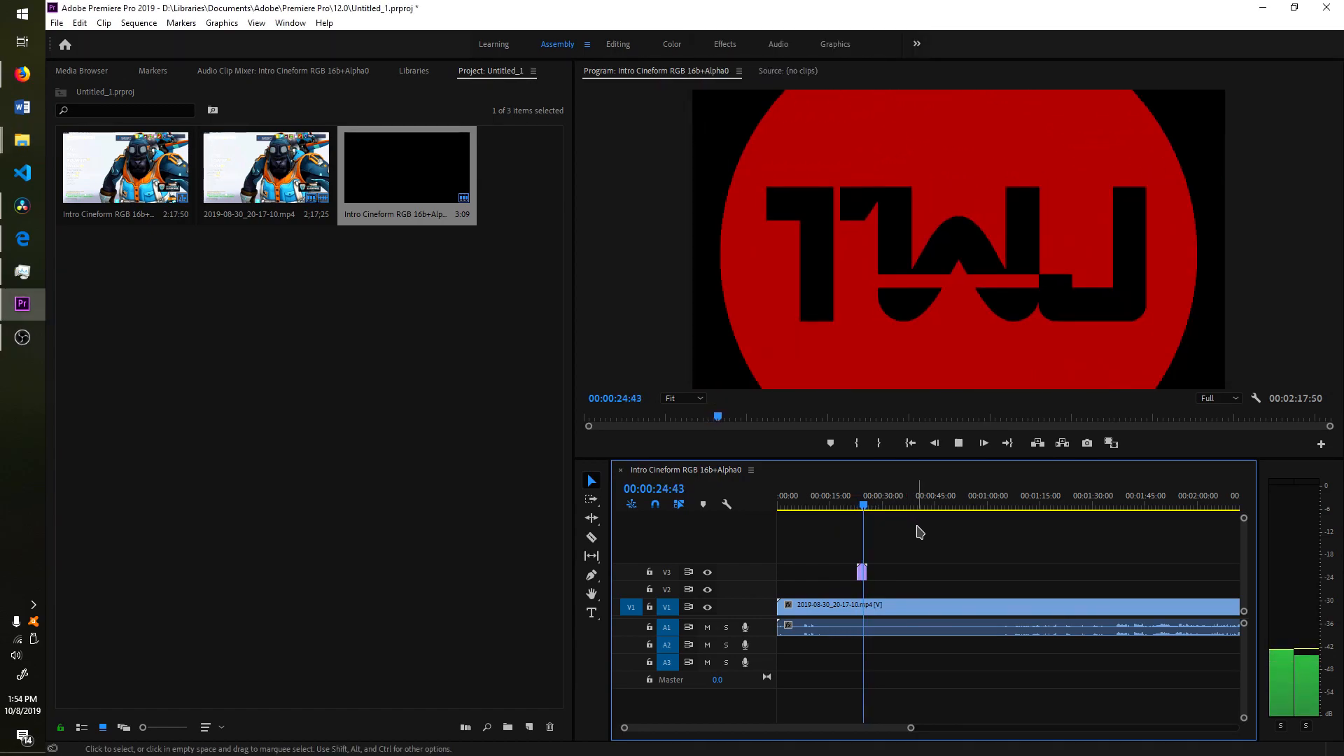
{"action": "key", "text": "space"}
{"action": "left_click", "coordinate": [876, 505]}
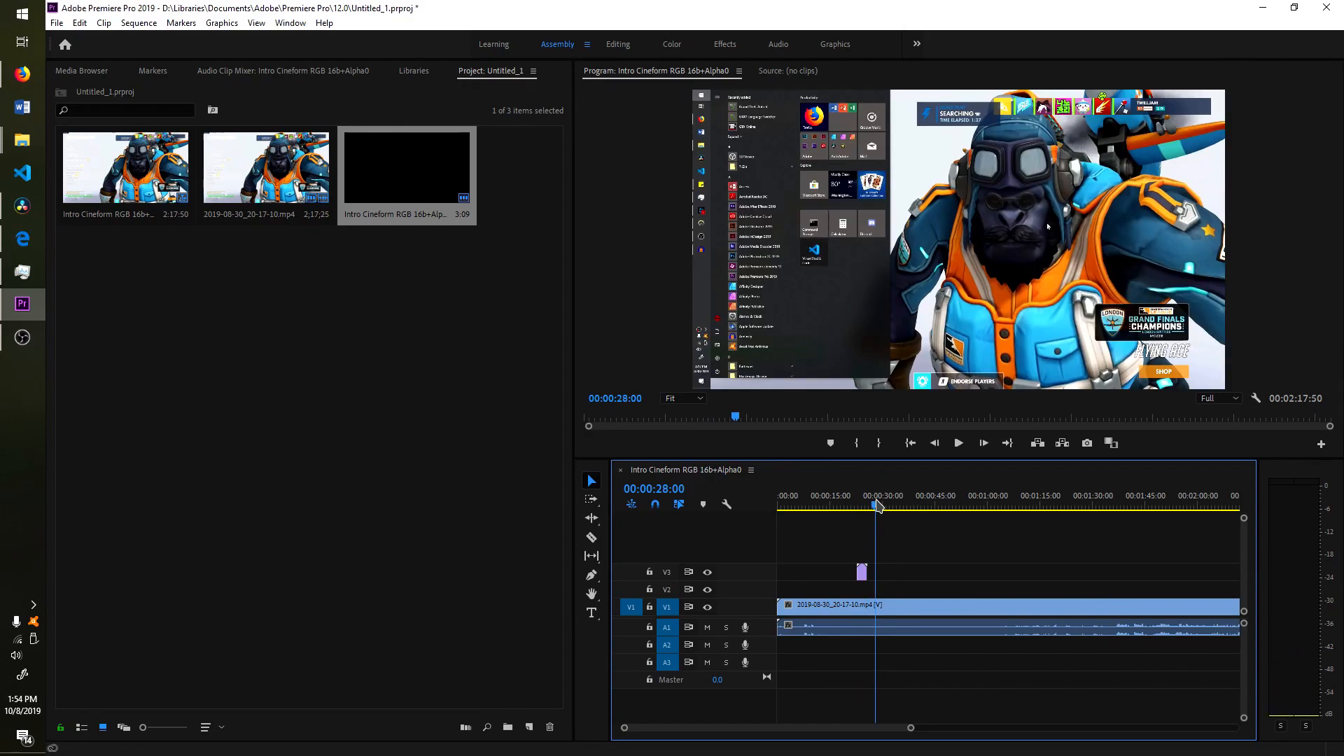
Import Intro Cineform RGB 16b+Alpha0.mov from the Old Assets folder into the Premiere Pro project.
{"action": "key", "text": "alt+Tab"}
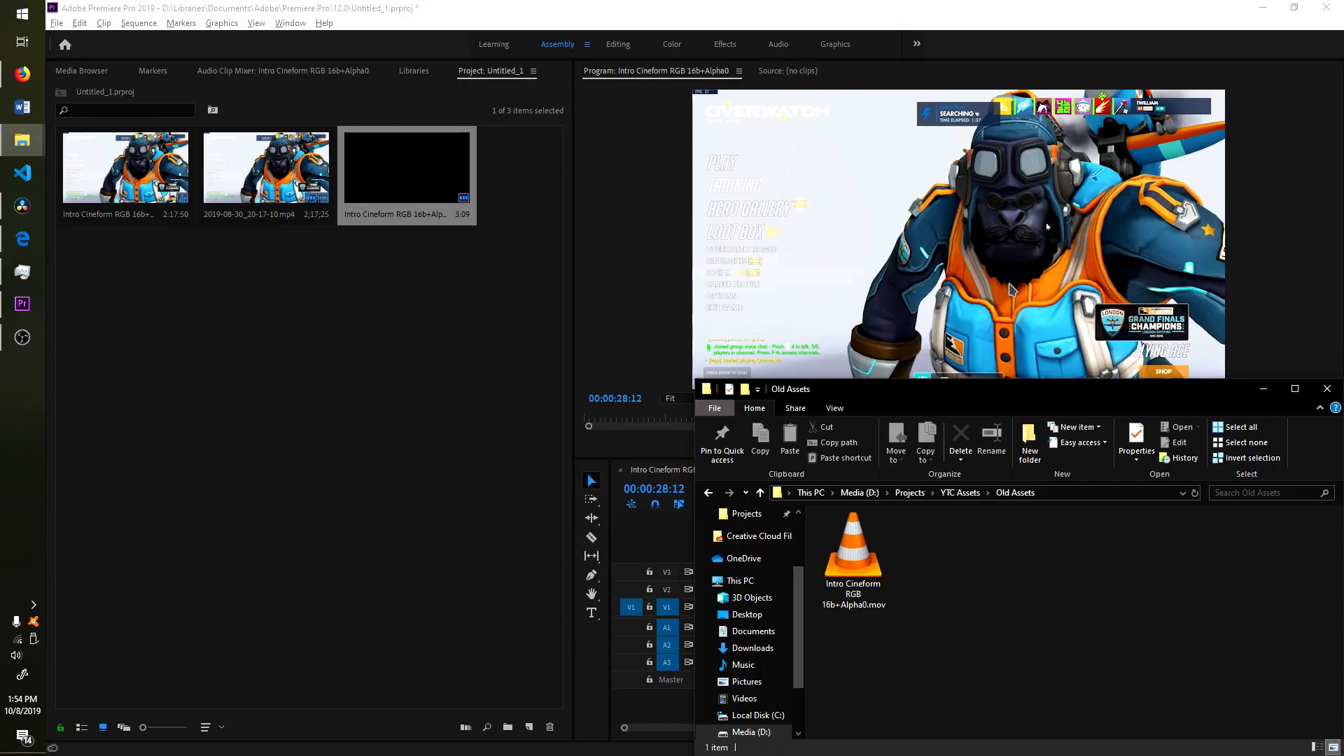
{"action": "left_click_drag", "start_coordinate": [861, 546], "coordinate": [425, 321]}
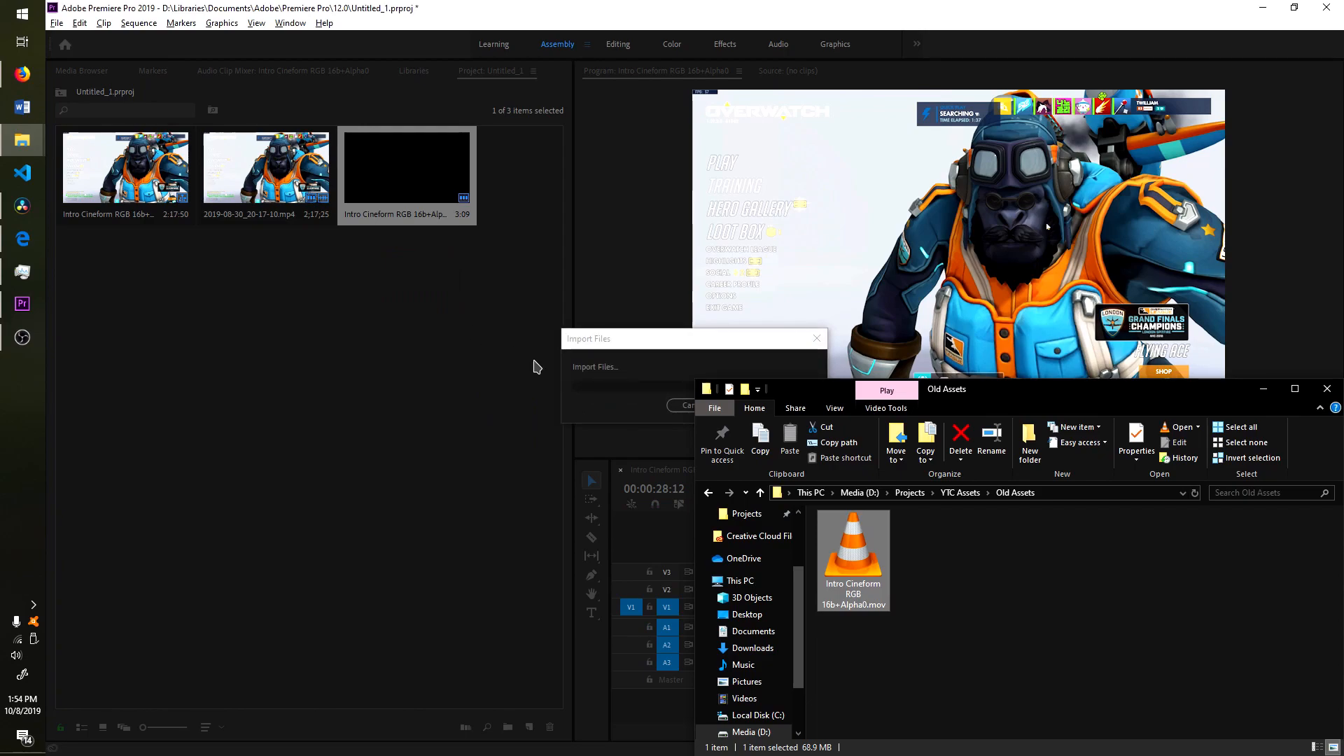
Place the Intro Cineform RGB 16b+Alpha0.mov clip from Old Assets on track V3 at 00:00:28:12.
{"action": "left_click", "coordinate": [511, 193]}
{"action": "double_click", "coordinate": [513, 187]}
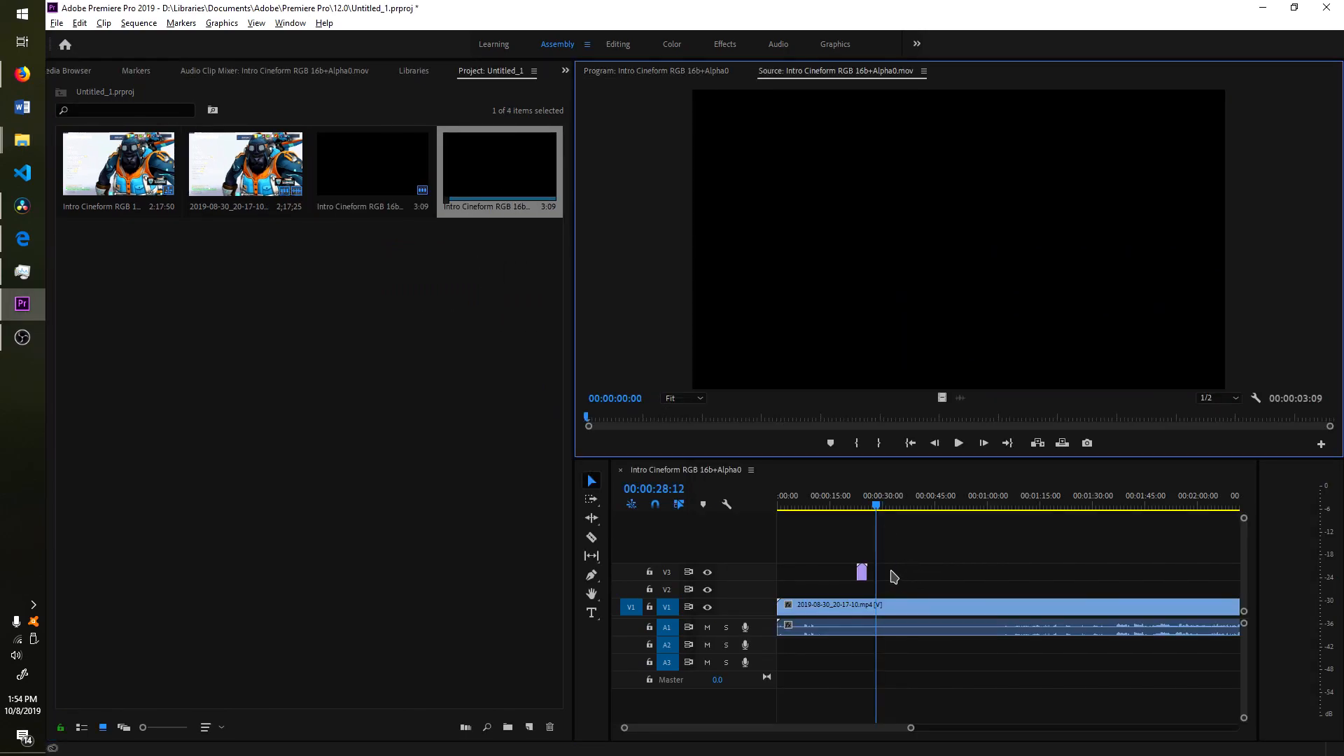
{"action": "left_click_drag", "start_coordinate": [513, 187], "coordinate": [880, 573]}
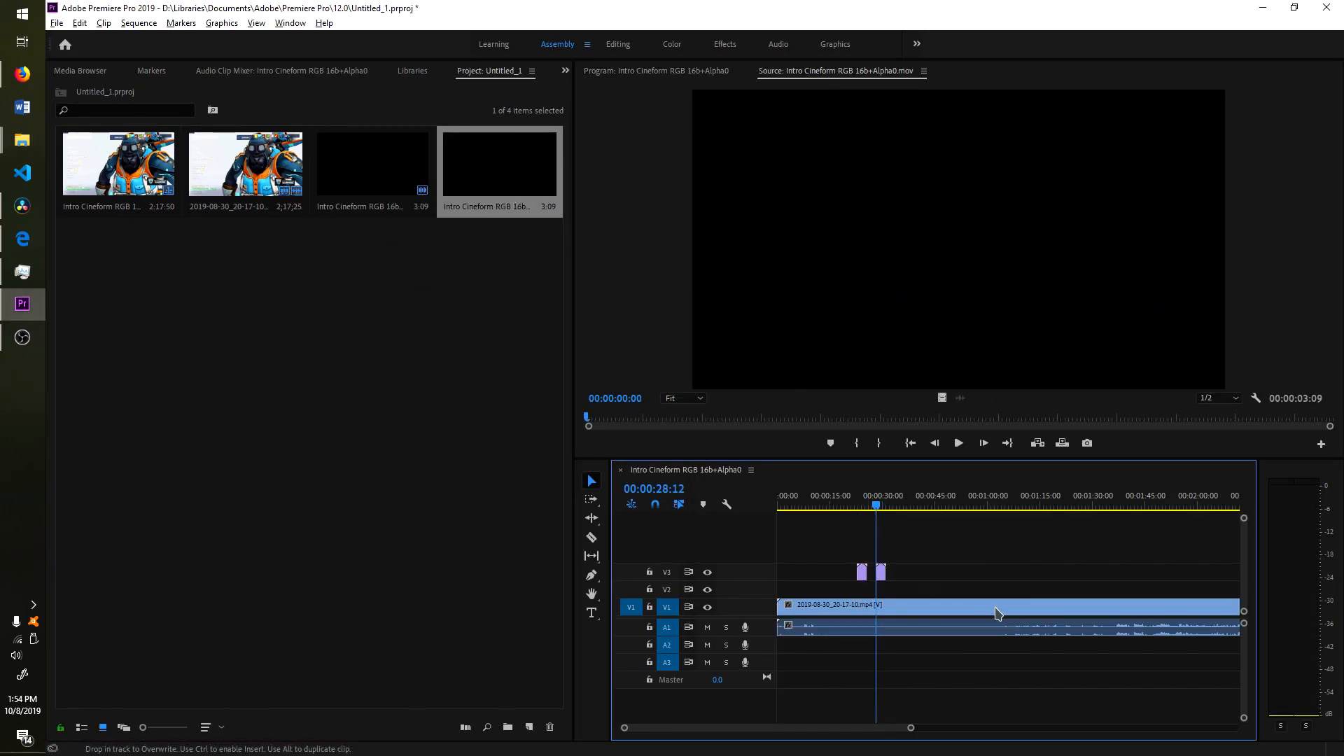
Play the Old Assets intro over the footage in short stretches to examine its transparency and edges.
{"action": "key", "text": "space"}
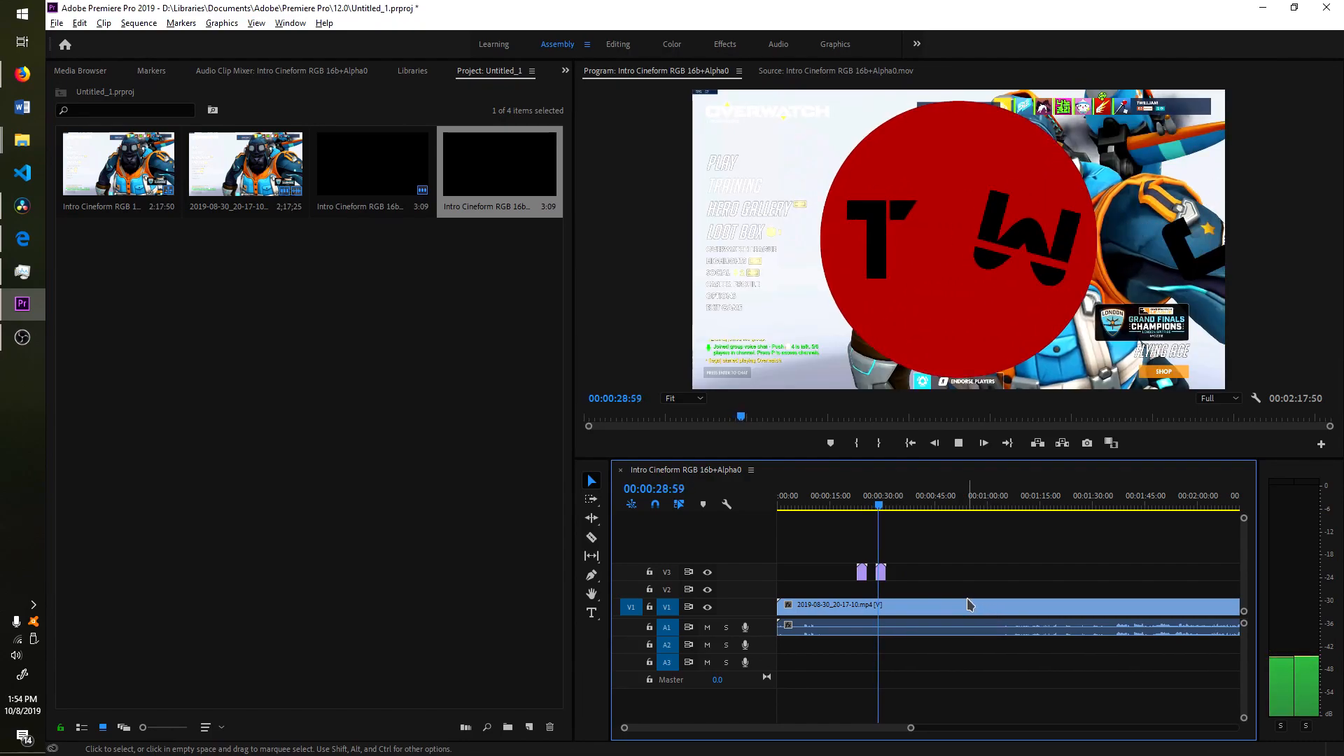
{"action": "key", "text": "space"}
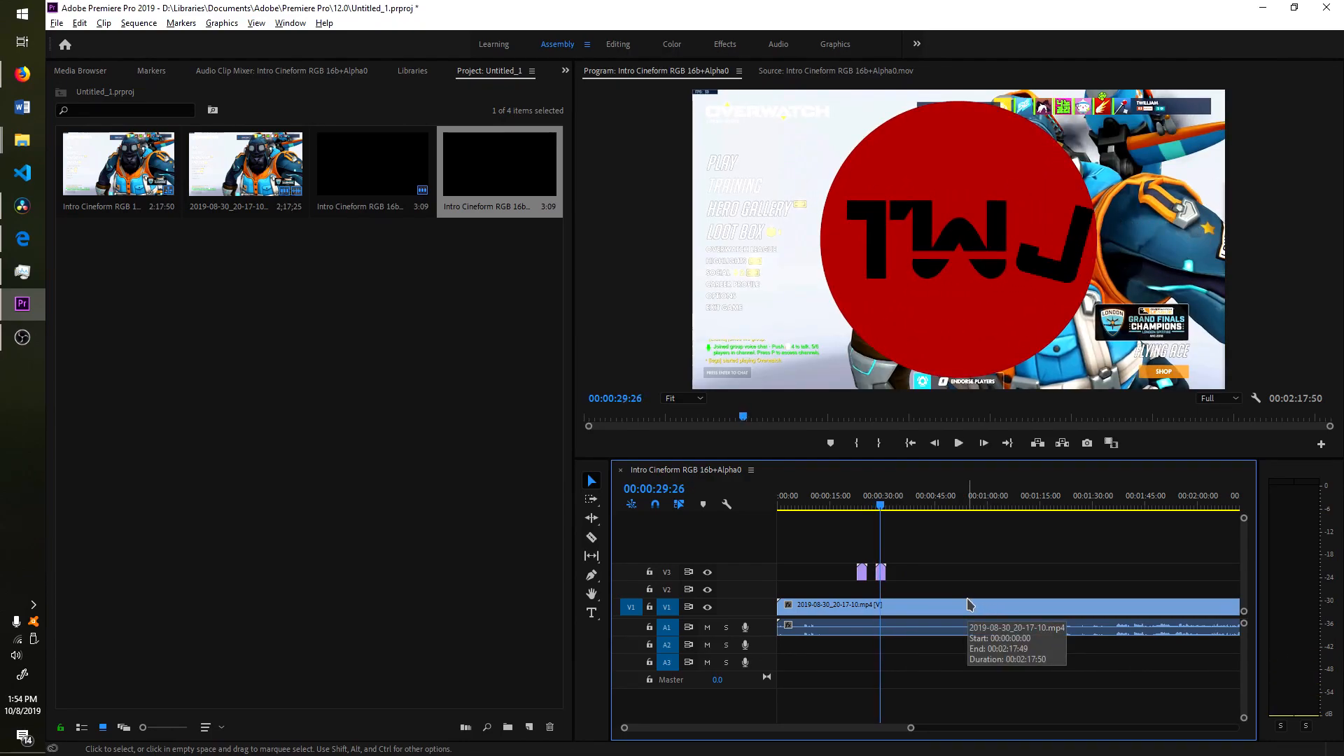
{"action": "key", "text": "space"}
{"action": "key", "text": "space"}
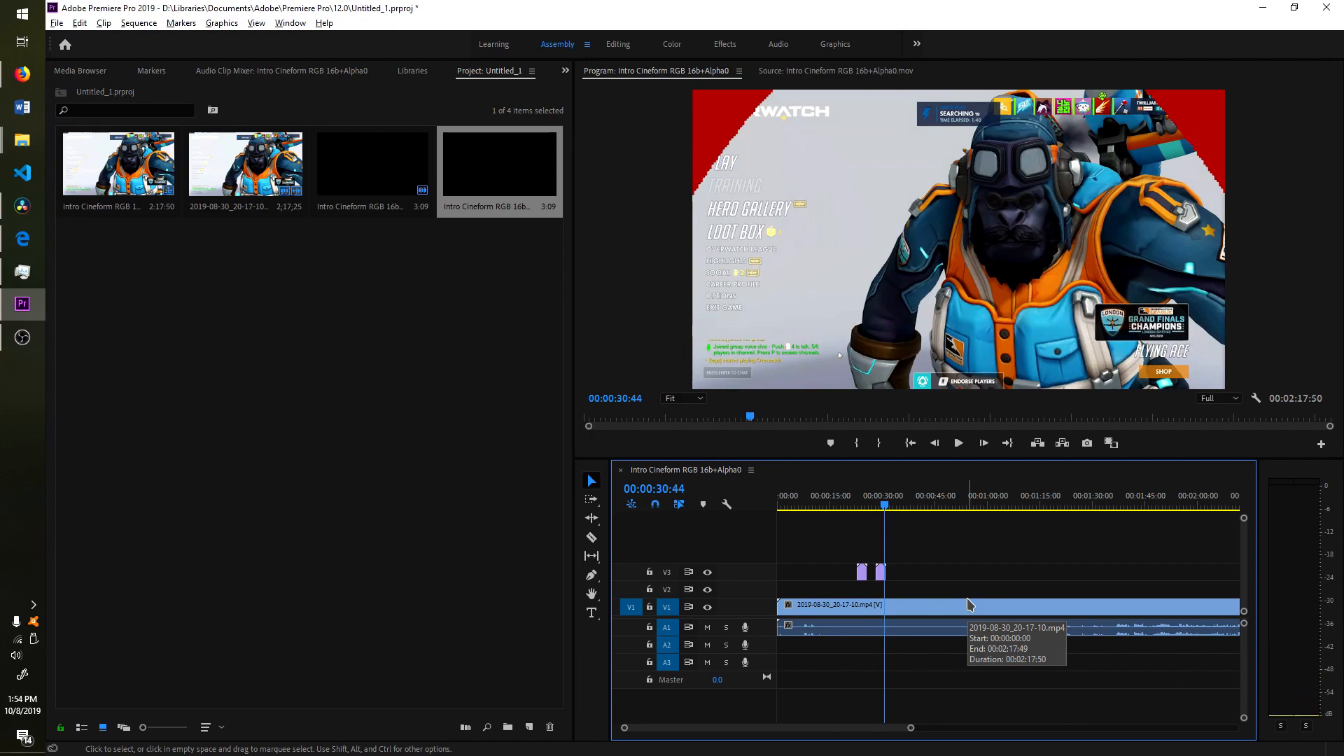
{"action": "key", "text": "space"}
{"action": "key", "text": "space"}
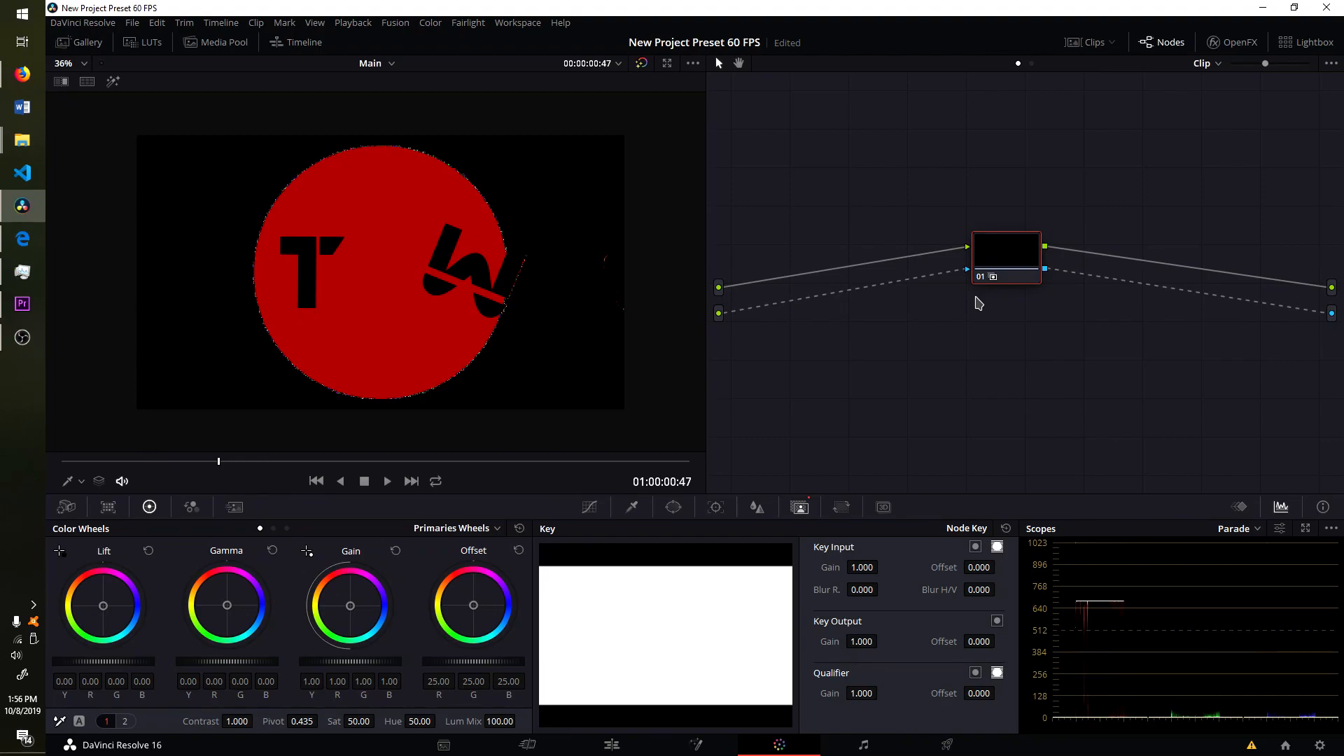
Switch to DaVinci Resolve's Color page, add a second node below node 01, and remove all links except node 01's RGB input.
{"action": "key", "text": "alt+s"}
{"action": "left_click_drag", "start_coordinate": [1094, 282], "coordinate": [1110, 342]}
{"action": "left_click", "coordinate": [1068, 330]}
{"action": "left_click", "coordinate": [1296, 295]}
{"action": "left_click", "coordinate": [1274, 305]}
{"action": "left_click", "coordinate": [927, 275]}
{"action": "left_click", "coordinate": [928, 254]}
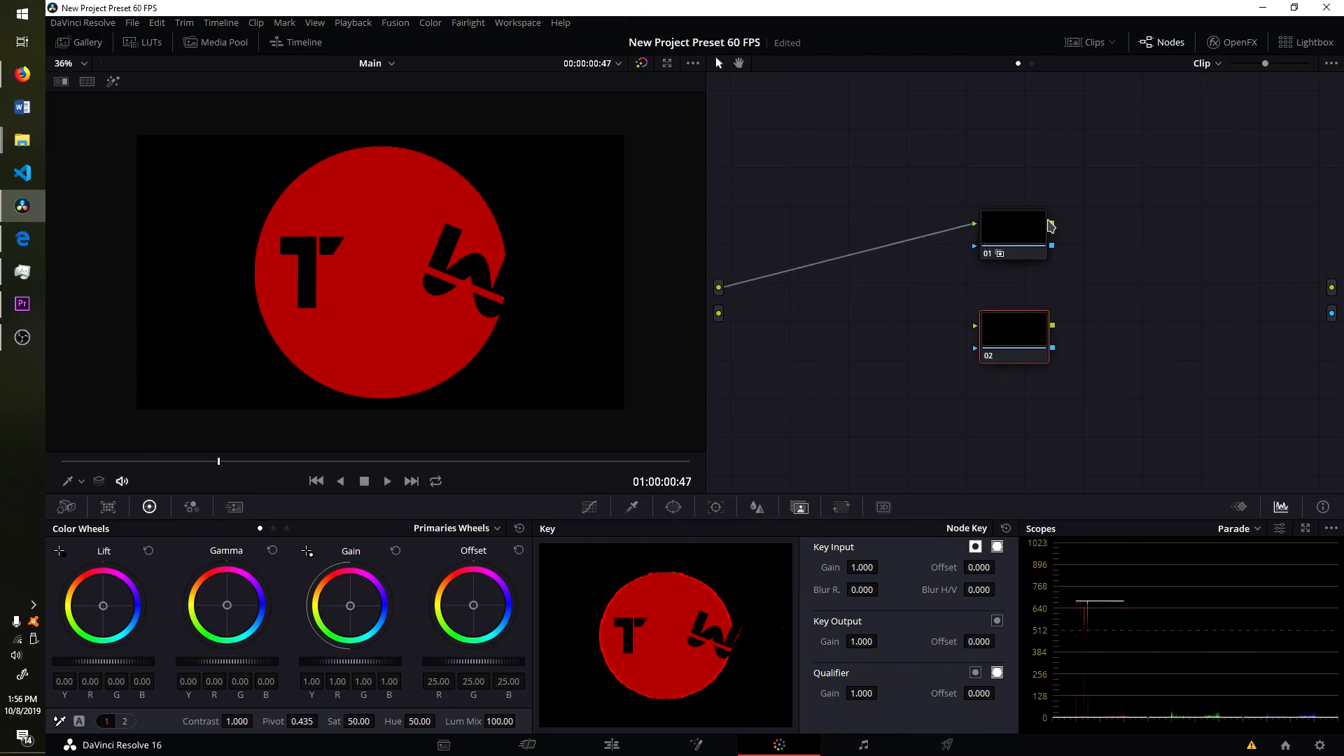
Connect node 01 to the RGB output, route the second source through node 02's key ports to the alpha output, and select node 02.
{"action": "left_click_drag", "start_coordinate": [1050, 226], "coordinate": [1333, 295]}
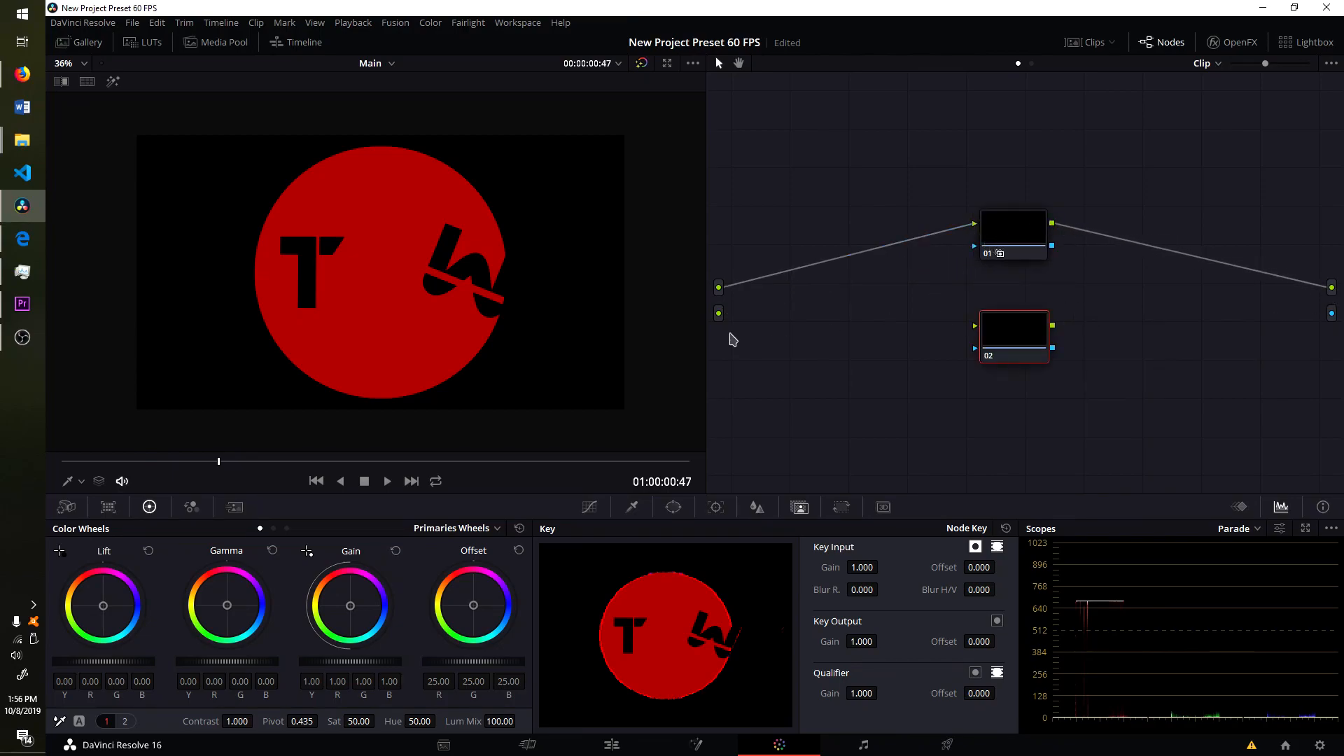
{"action": "left_click_drag", "start_coordinate": [719, 313], "coordinate": [975, 350]}
{"action": "left_click_drag", "start_coordinate": [1087, 351], "coordinate": [1331, 314]}
{"action": "mouse_move", "coordinate": [1000, 334]}
{"action": "left_mouse_down"}
{"action": "mouse_move", "coordinate": [1003, 295]}
{"action": "mouse_move", "coordinate": [1000, 334]}
{"action": "left_mouse_up"}
{"action": "left_click_drag", "start_coordinate": [1014, 245], "coordinate": [1014, 259]}
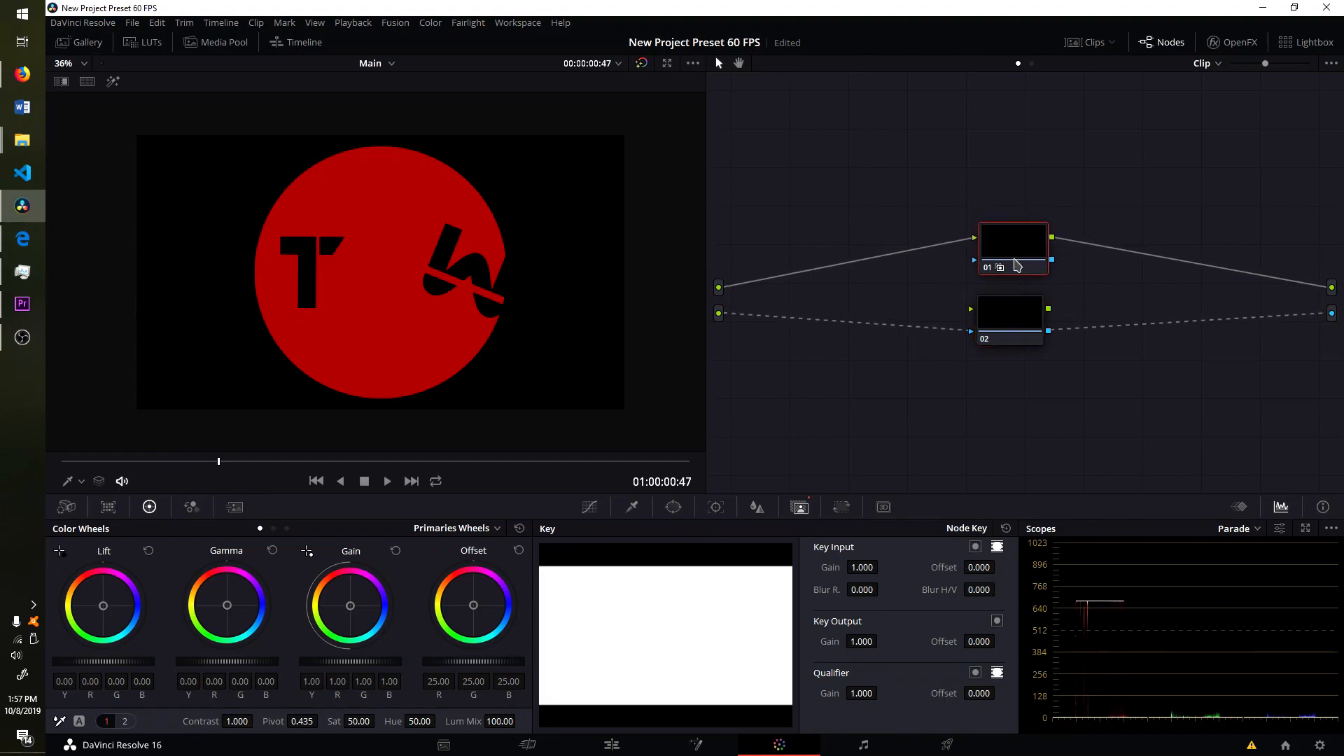
{"action": "left_click", "coordinate": [1017, 330]}
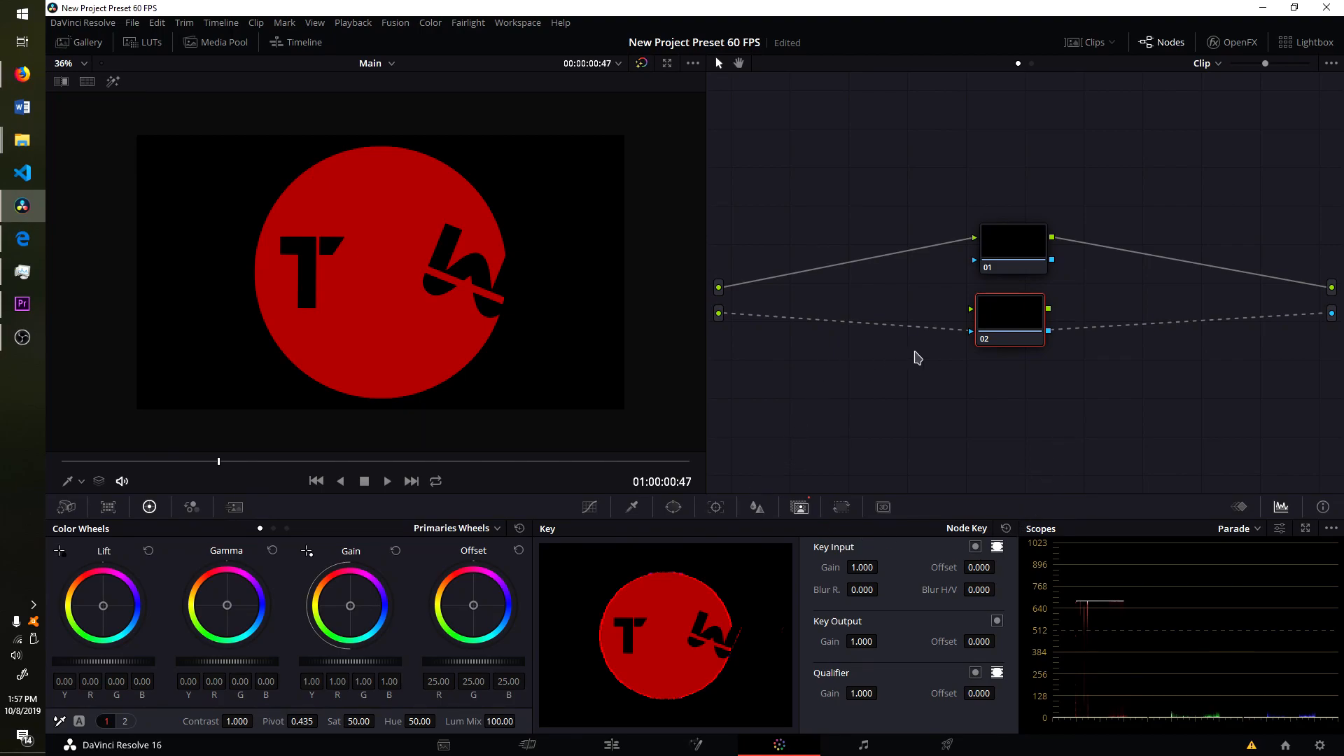
Switch to Premiere Pro and play the intro on V3 over the footage twice to check its transparency.
{"action": "left_click", "coordinate": [922, 743]}
{"action": "key", "text": "alt+Tab"}
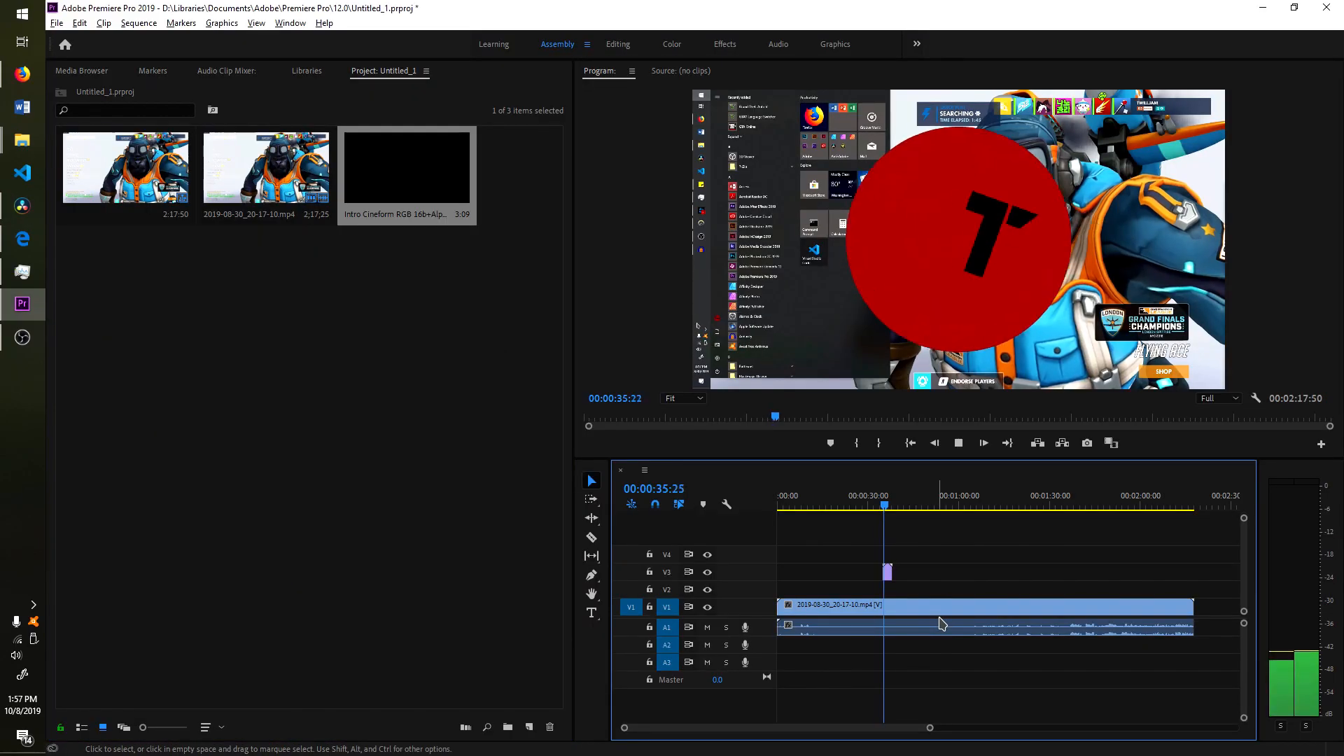
{"action": "key", "text": "space"}
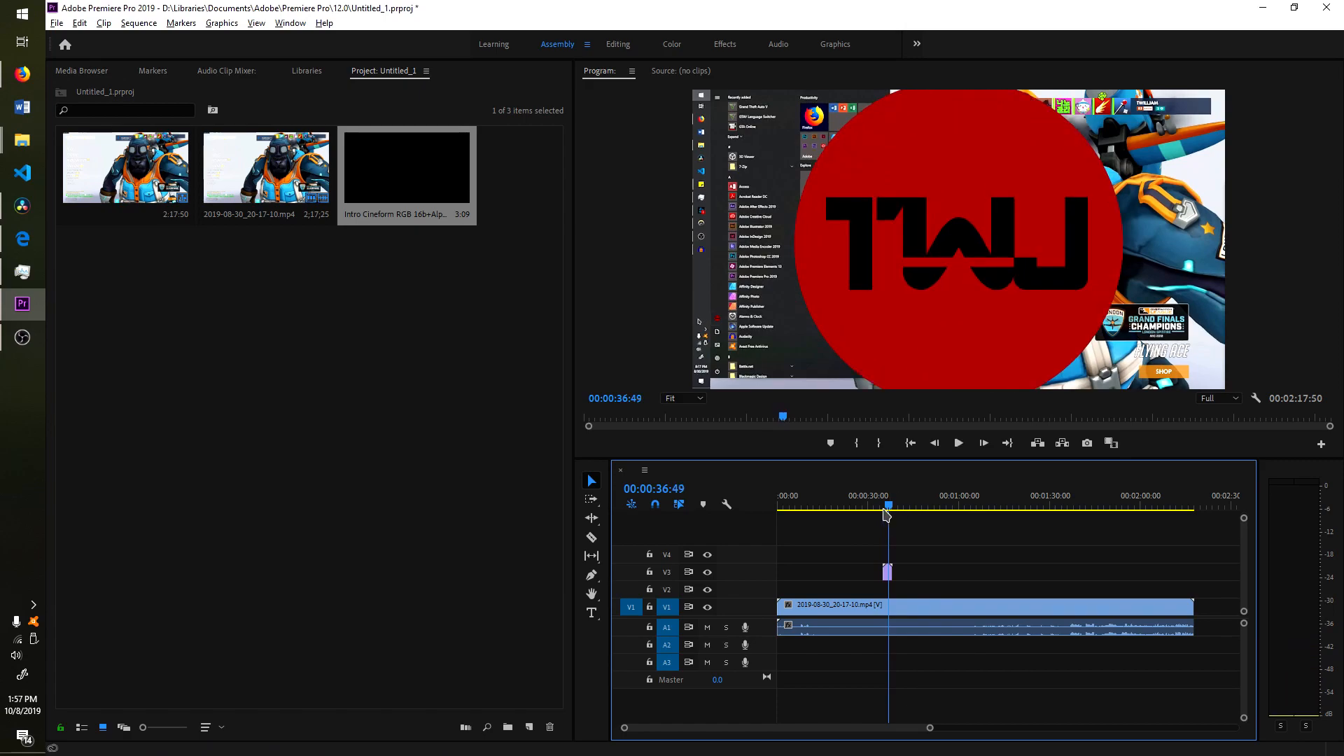
{"action": "left_click_drag", "start_coordinate": [890, 503], "coordinate": [881, 505]}
{"action": "key", "text": "space"}
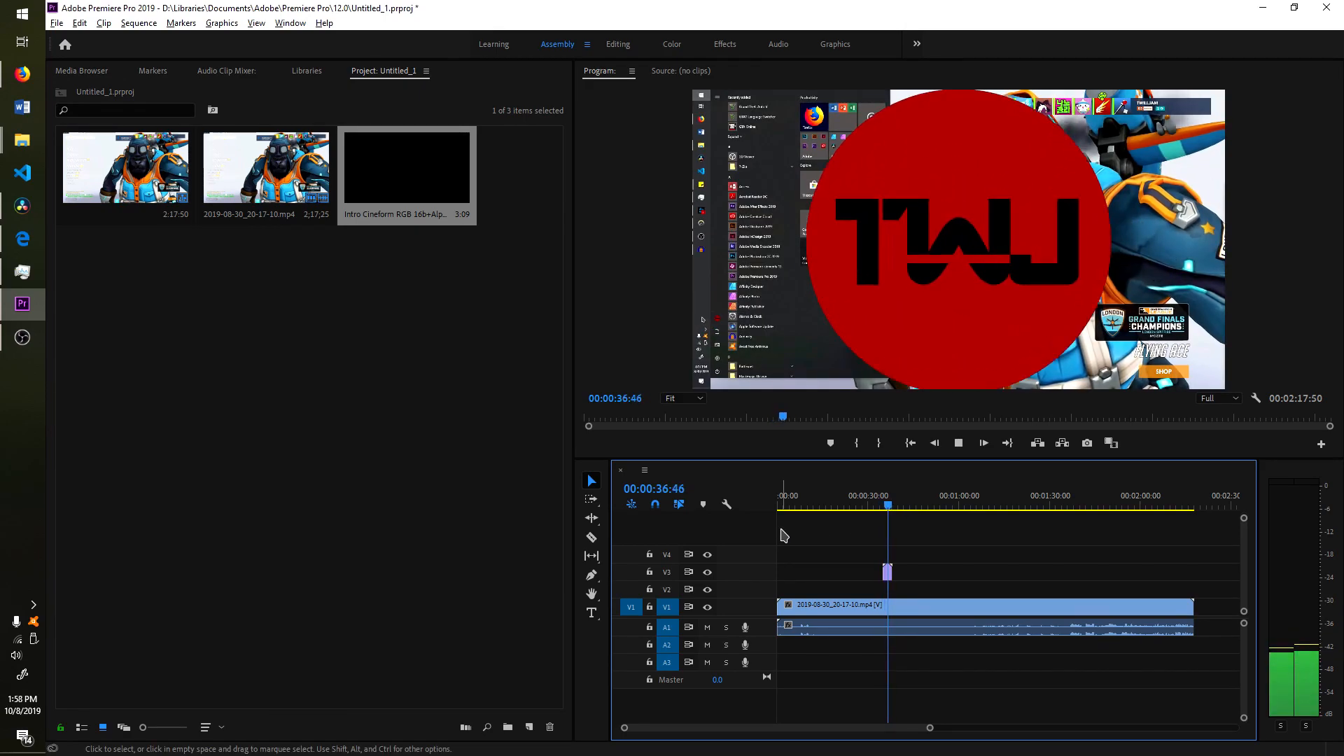
{"action": "key", "text": "space"}
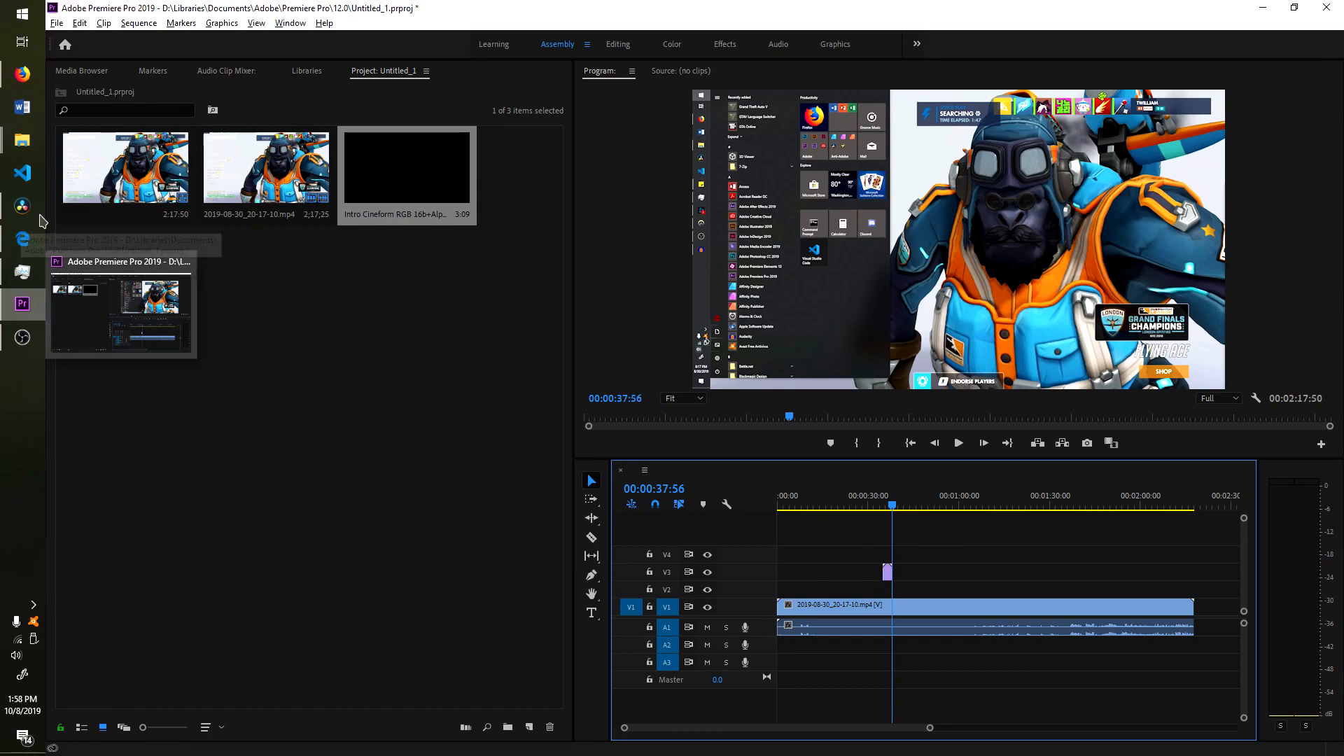
Switch to DaVinci Resolve and review the video render settings, including format, codec, type, Export Alpha and Alpha Mode.
{"action": "mouse_move", "coordinate": [32, 210]}
{"action": "left_click", "coordinate": [122, 210]}
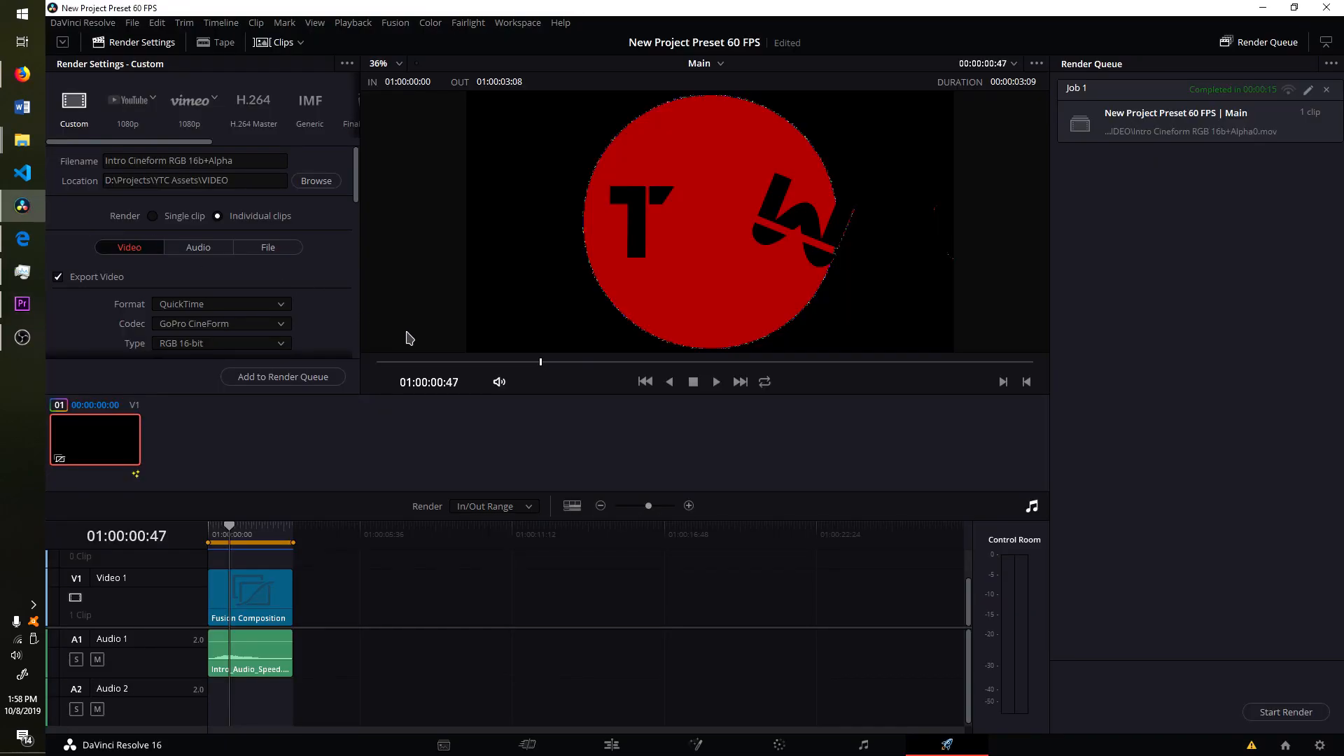
{"action": "scroll", "coordinate": [294, 291], "scroll_direction": "down", "scroll_amount": 1}
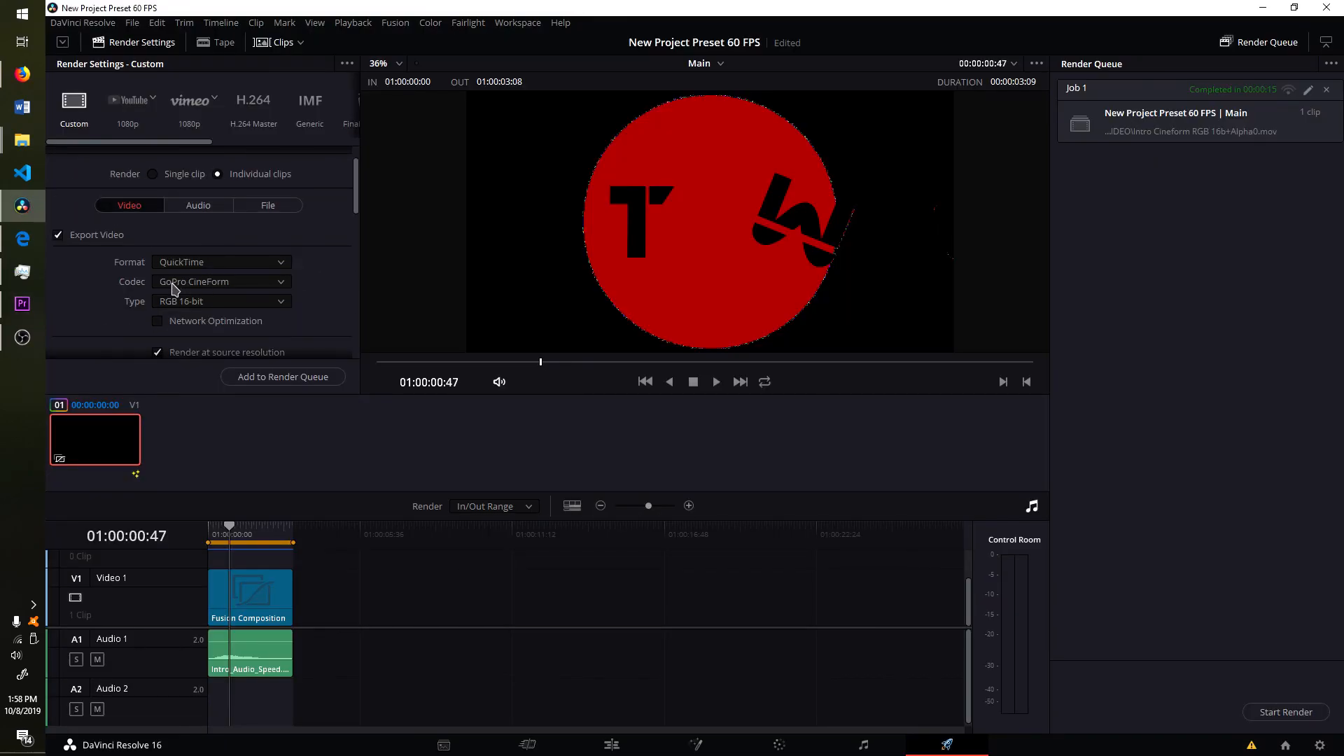
{"action": "scroll", "coordinate": [350, 315], "scroll_direction": "down", "scroll_amount": 1}
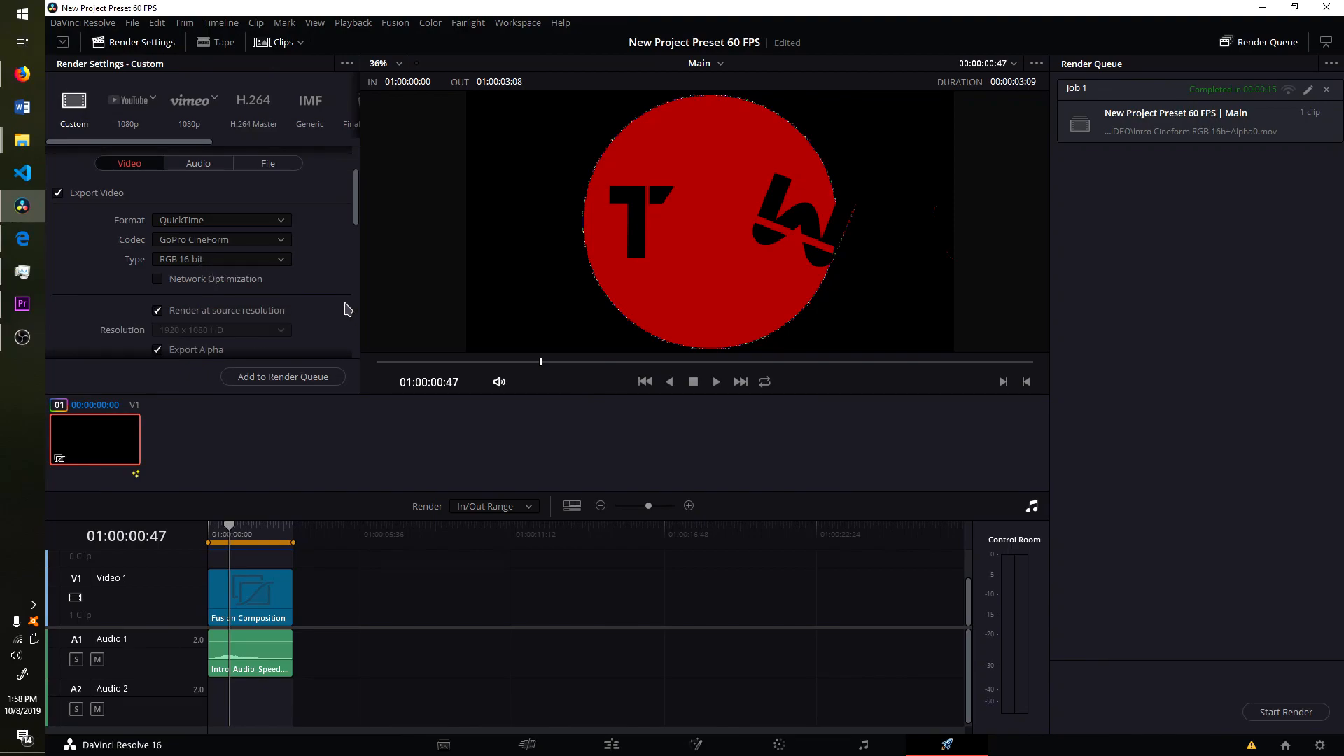
{"action": "scroll", "coordinate": [343, 305], "scroll_direction": "up", "scroll_amount": 2}
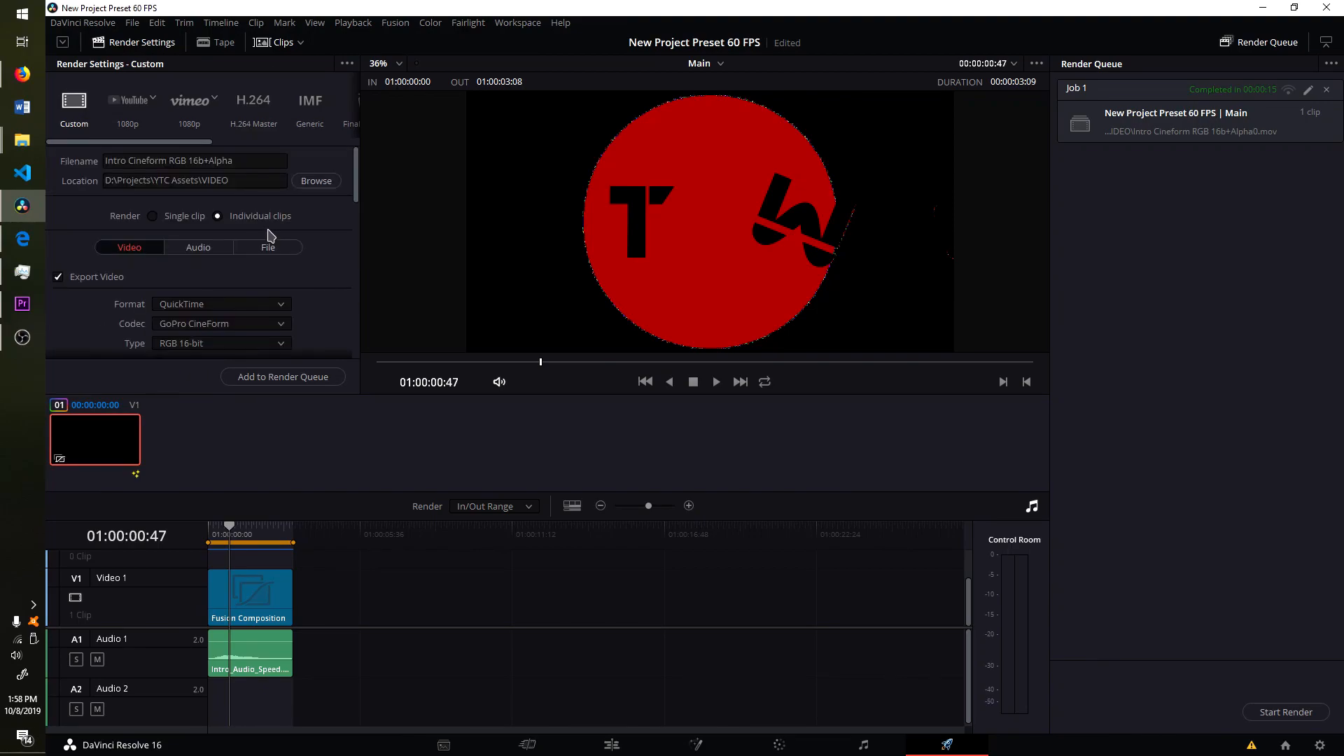
{"action": "scroll", "coordinate": [292, 231], "scroll_direction": "down", "scroll_amount": 1}
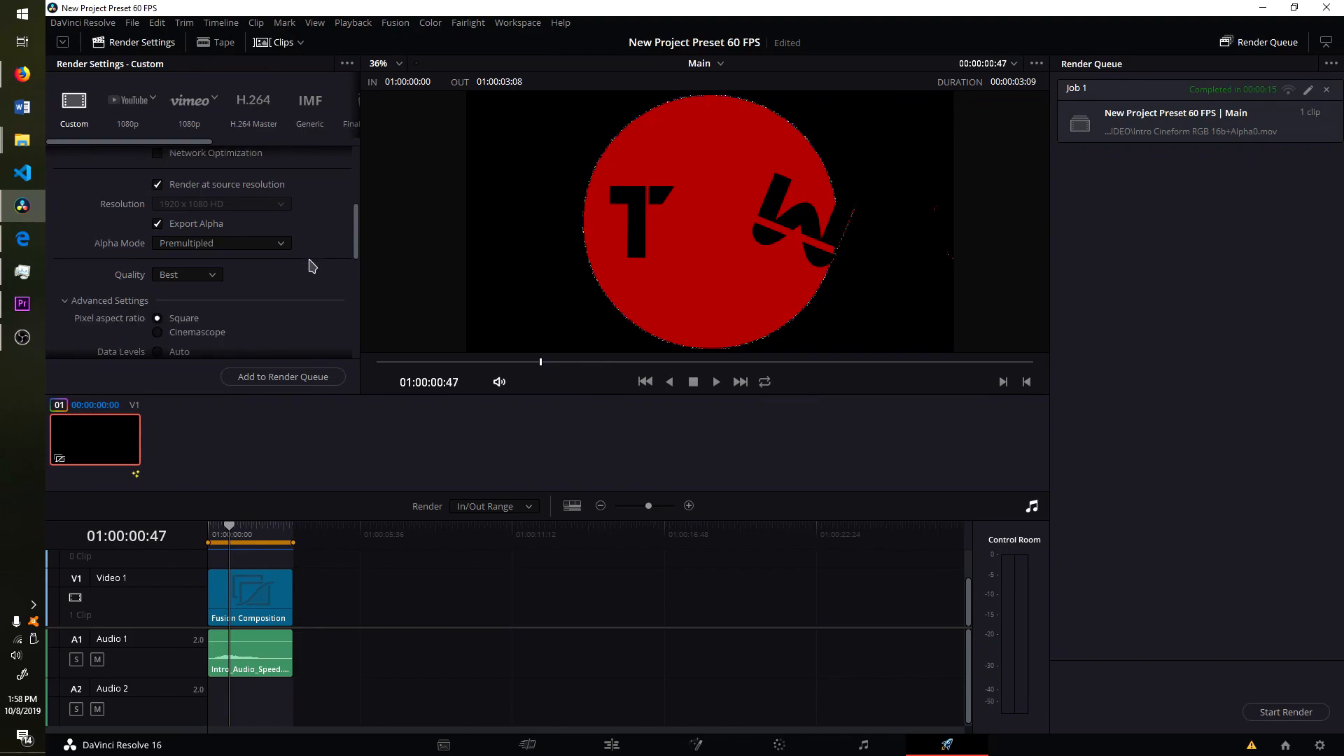
{"action": "scroll", "coordinate": [294, 270], "scroll_direction": "up", "scroll_amount": 1}
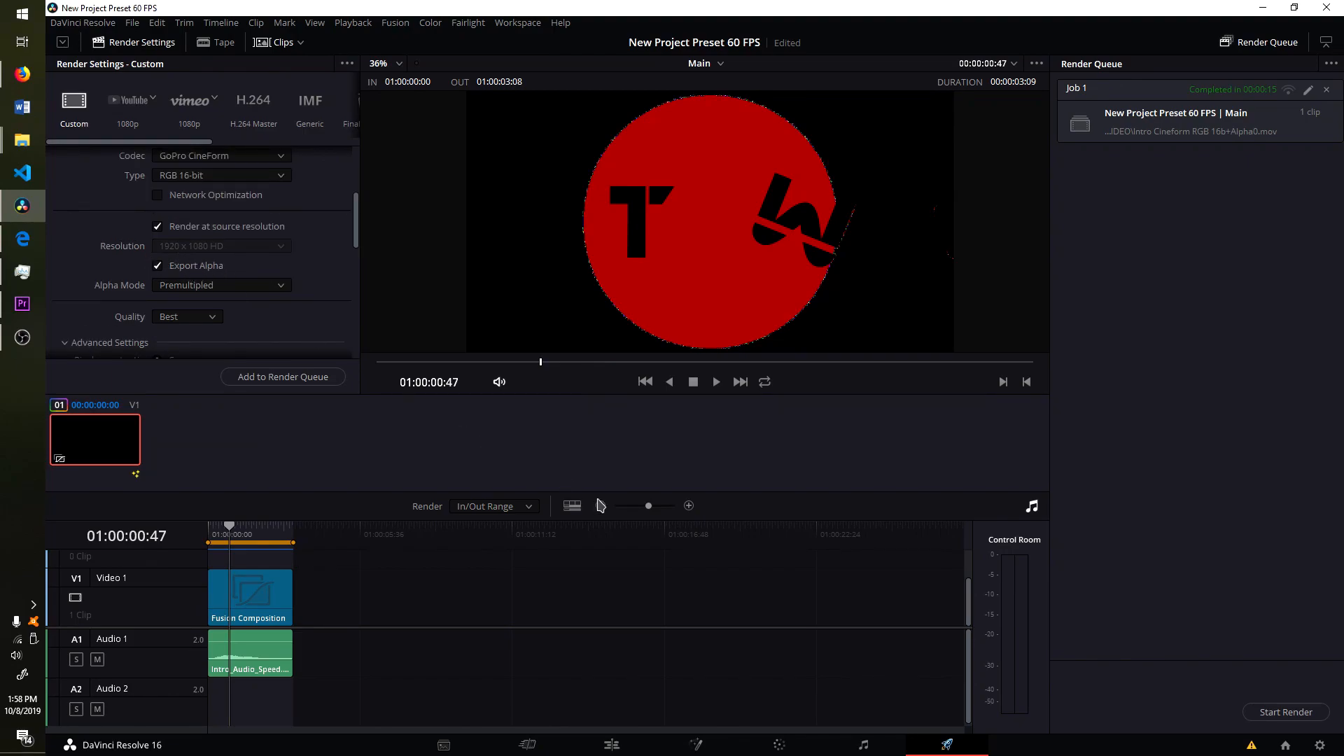
Examine the AlphaOut node in the Fusion composition and the matching second source in the Color page's node graph.
{"action": "left_click", "coordinate": [703, 752]}
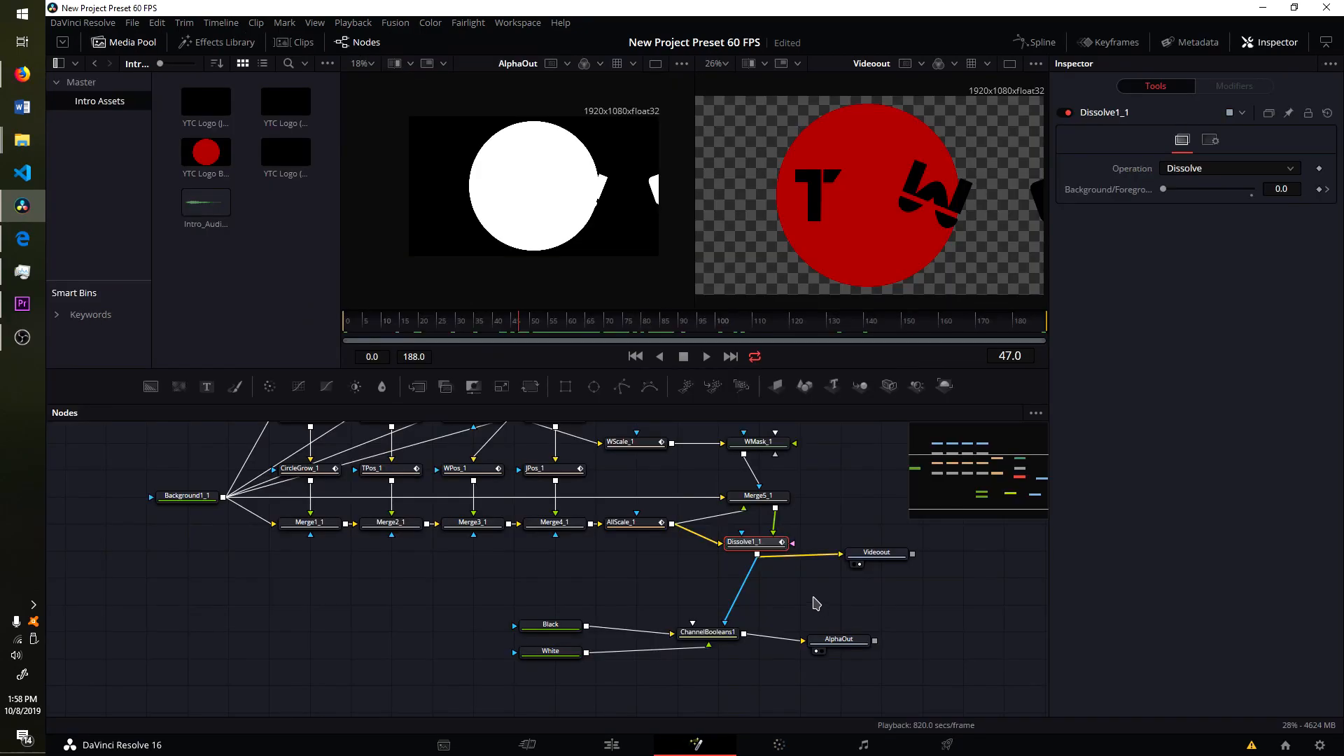
{"action": "left_click", "coordinate": [844, 639]}
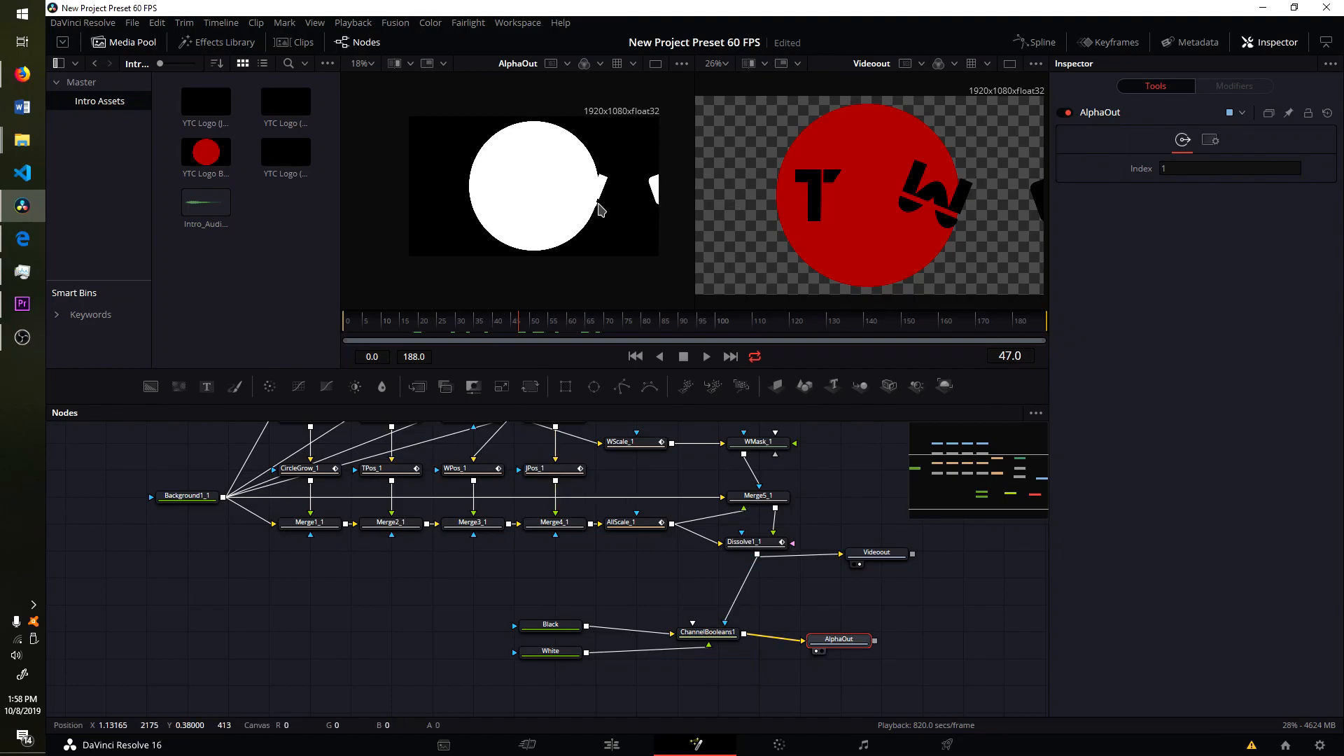
{"action": "left_click", "coordinate": [784, 744]}
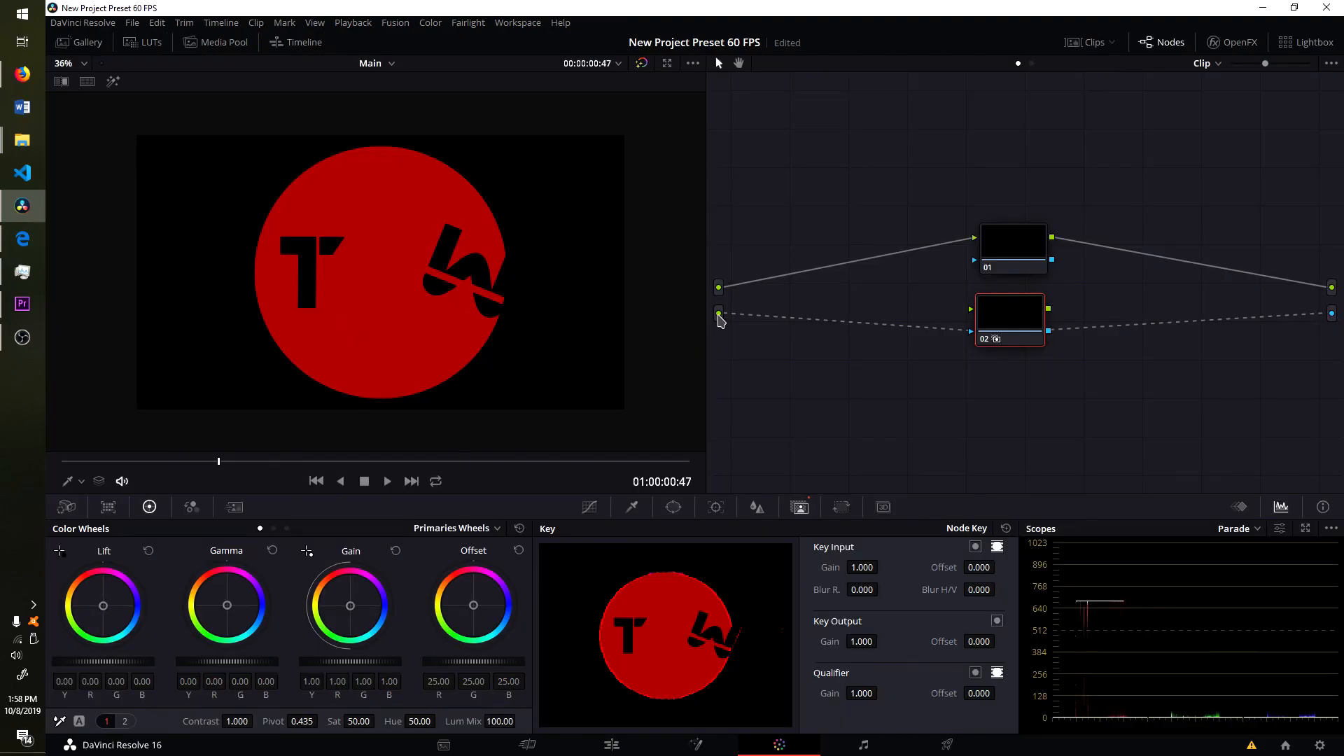
{"action": "left_click", "coordinate": [712, 746]}
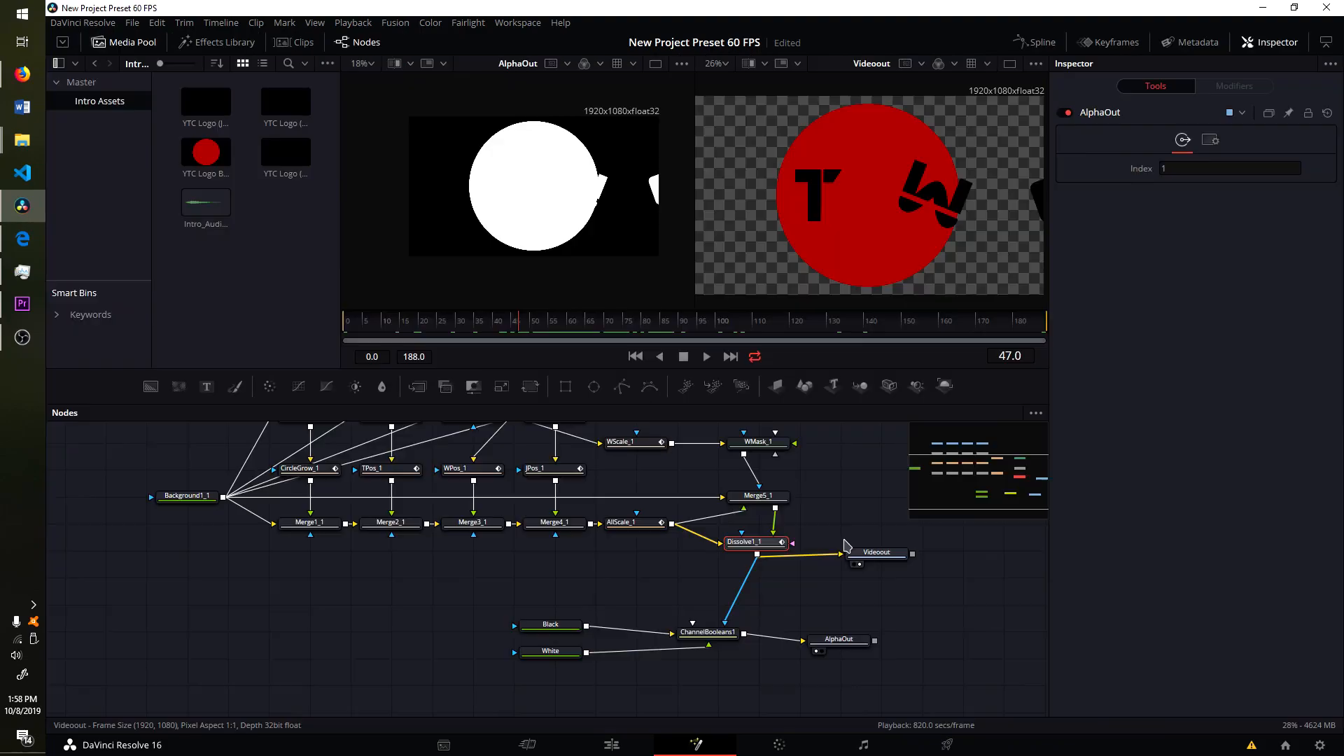
{"action": "left_click", "coordinate": [853, 645]}
{"action": "left_click", "coordinate": [766, 747]}
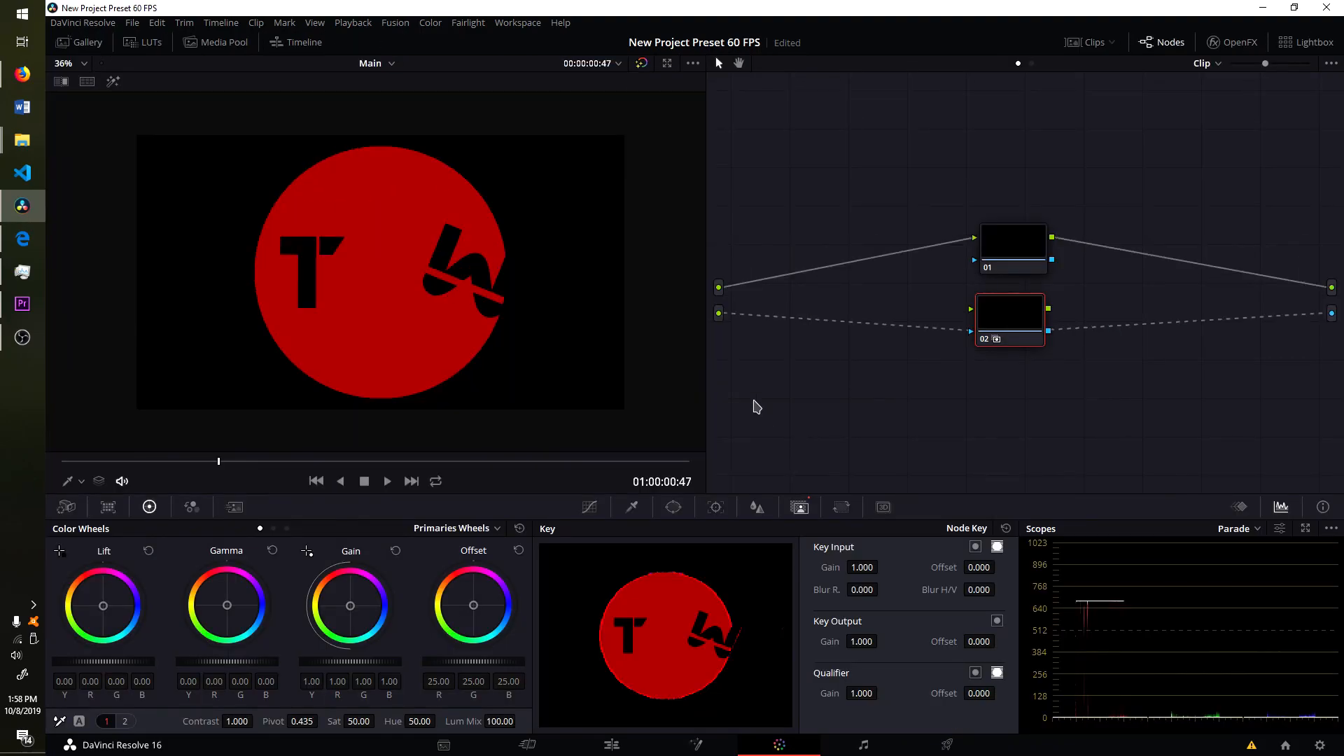
Add an extra source to the Color page's node graph and remove it again.
{"action": "right_click", "coordinate": [754, 402]}
{"action": "left_click", "coordinate": [834, 444]}
{"action": "right_click", "coordinate": [781, 420]}
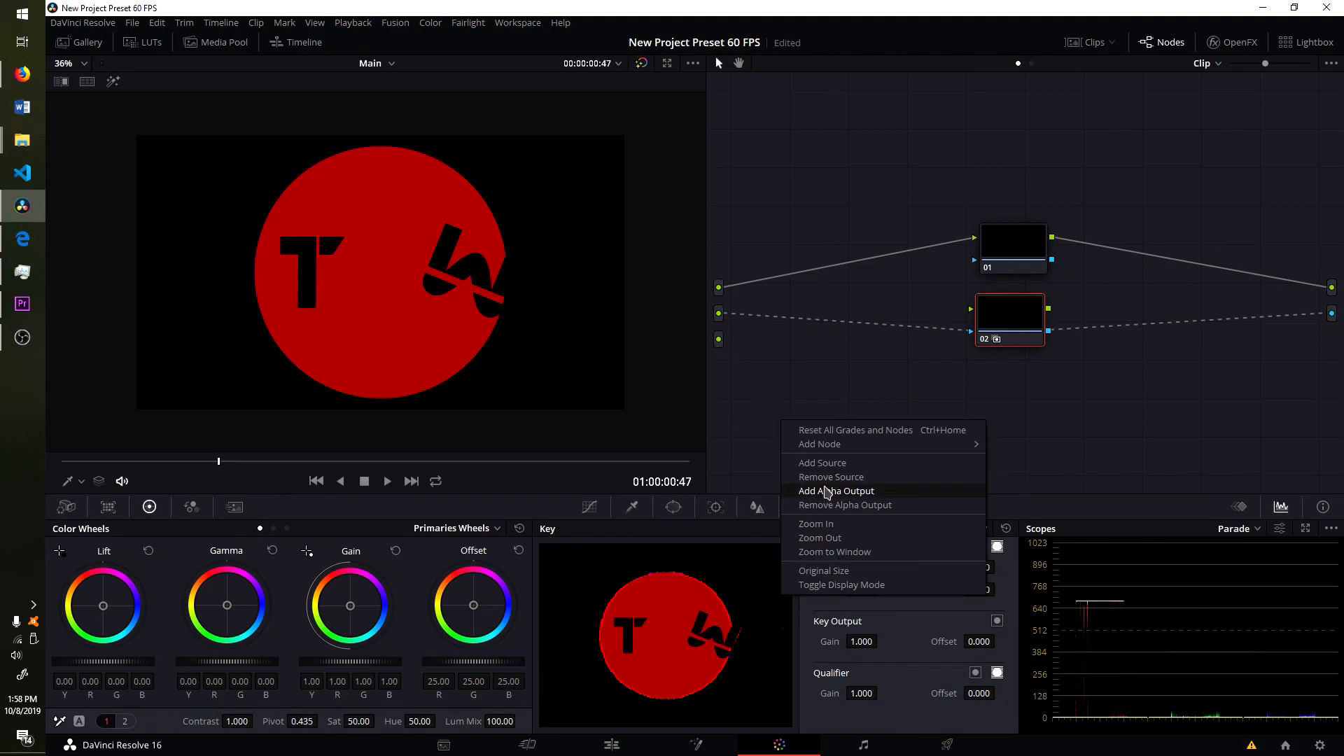
{"action": "left_click", "coordinate": [826, 479]}
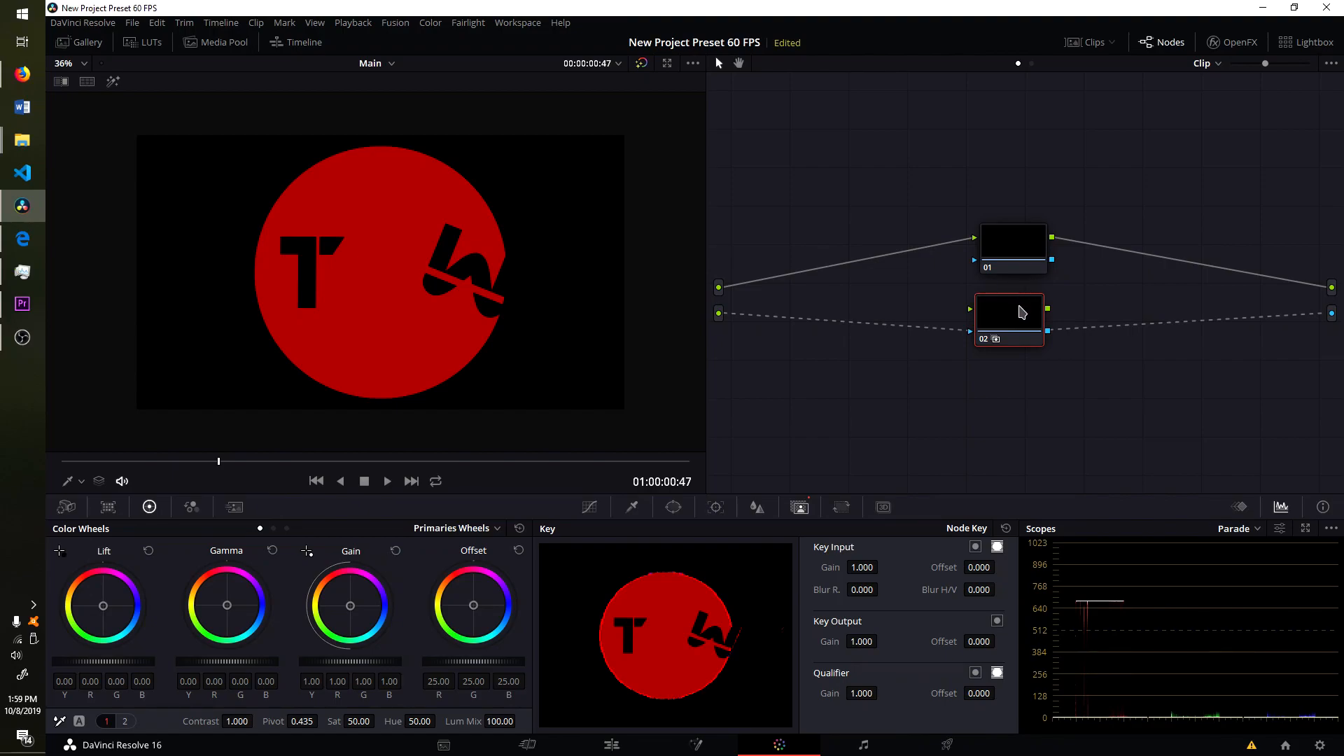
Shift node 02 slightly, look at the node graph's alpha output options, and go to the Deliver page.
{"action": "left_click_drag", "start_coordinate": [1009, 324], "coordinate": [1019, 323]}
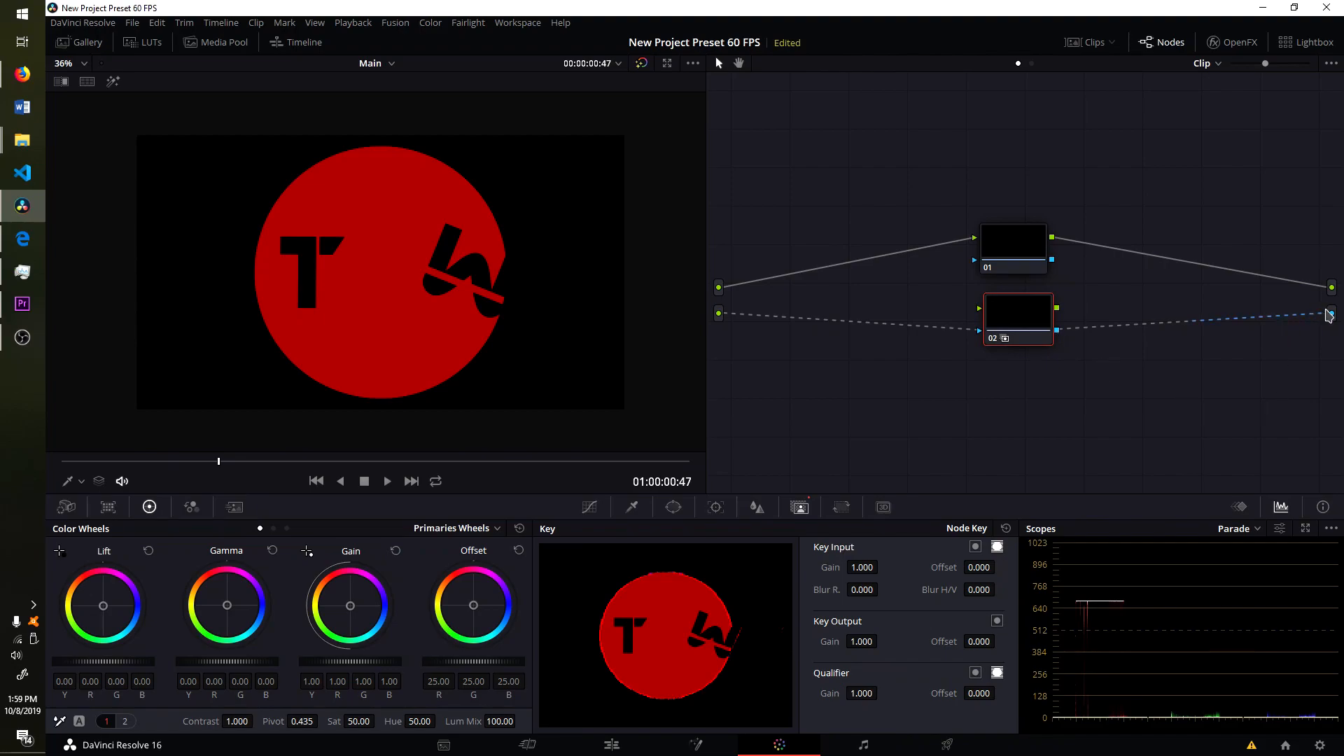
{"action": "right_click", "coordinate": [1164, 396]}
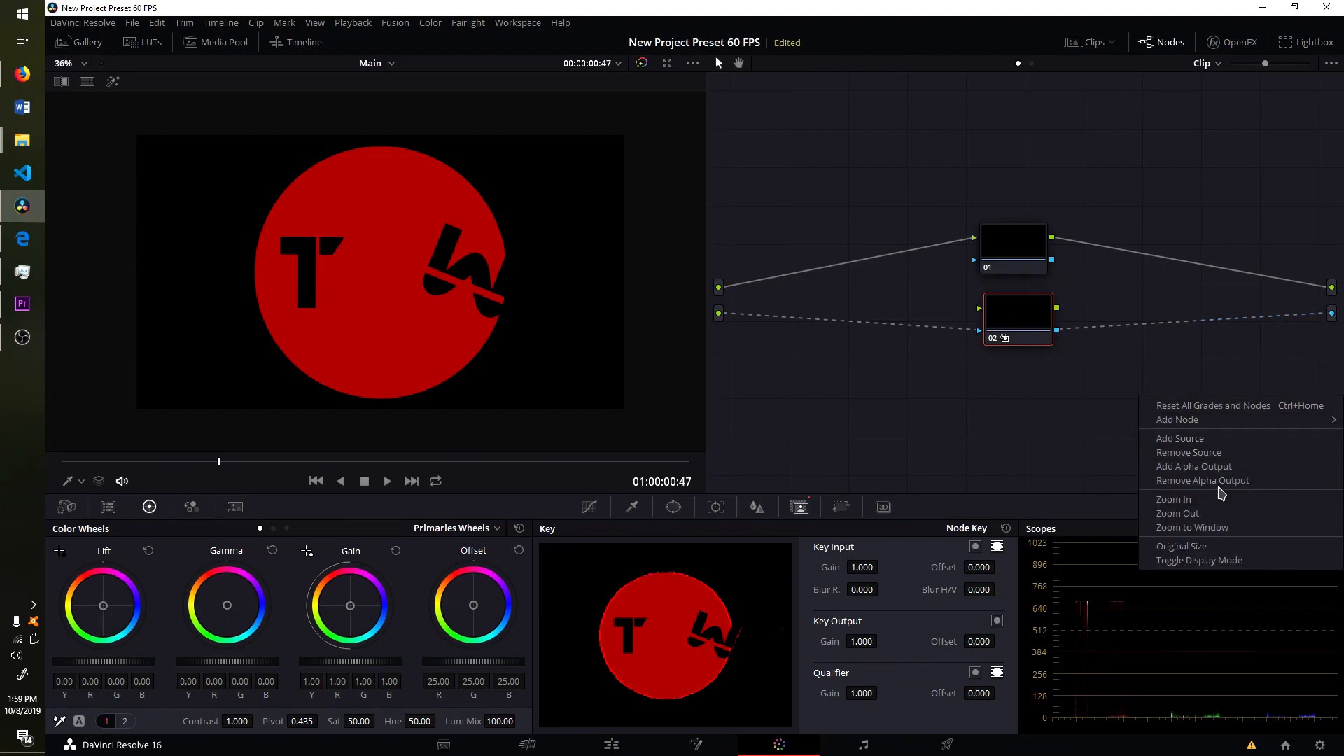
{"action": "left_click", "coordinate": [1041, 429]}
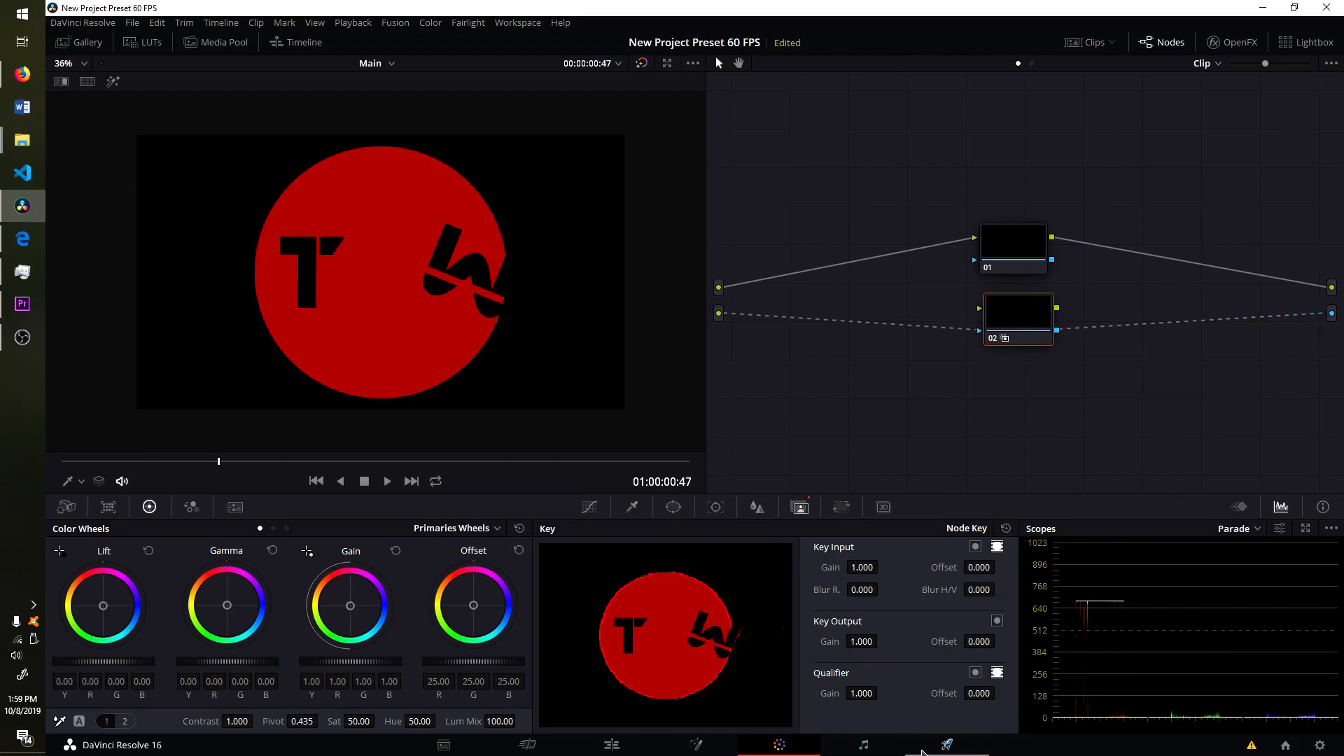
{"action": "left_click", "coordinate": [931, 751]}
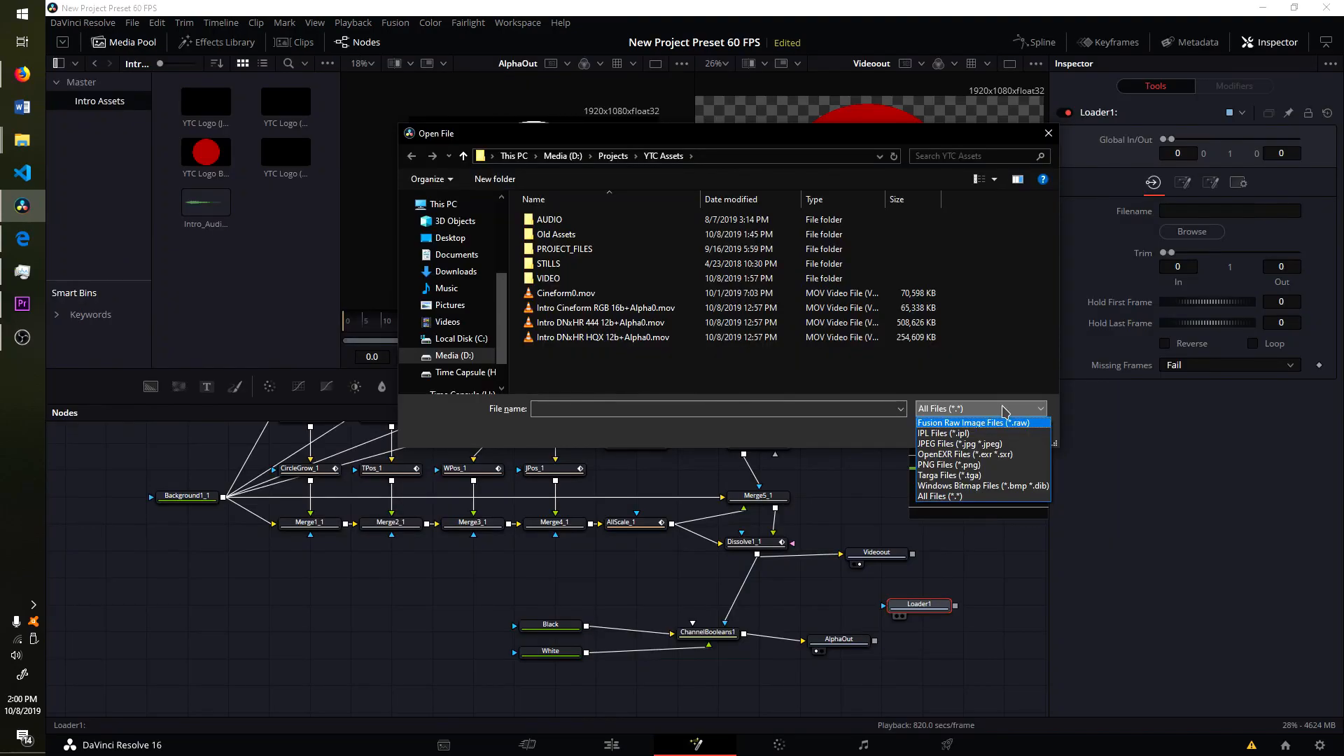
Check the file types offered for Loader1's source file and cancel the file selection.
{"action": "left_click", "coordinate": [1005, 409]}
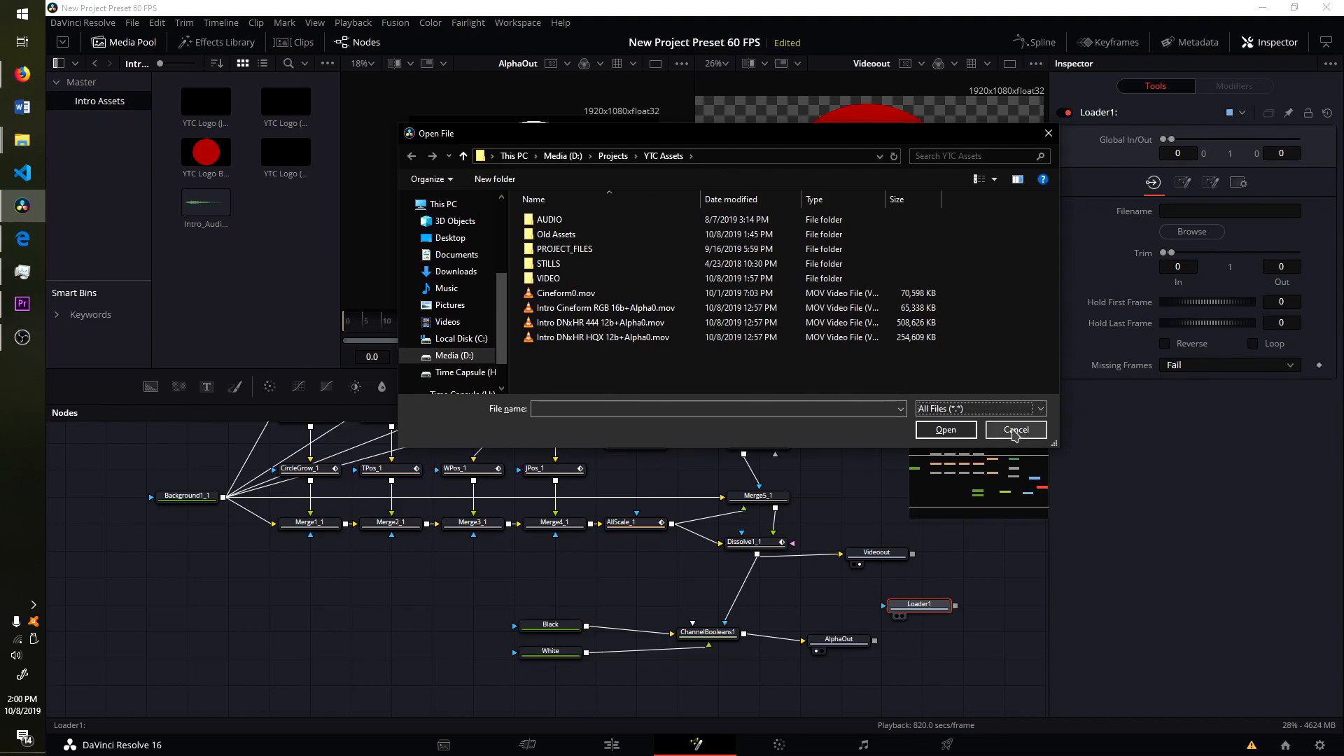
{"action": "left_click", "coordinate": [1009, 430]}
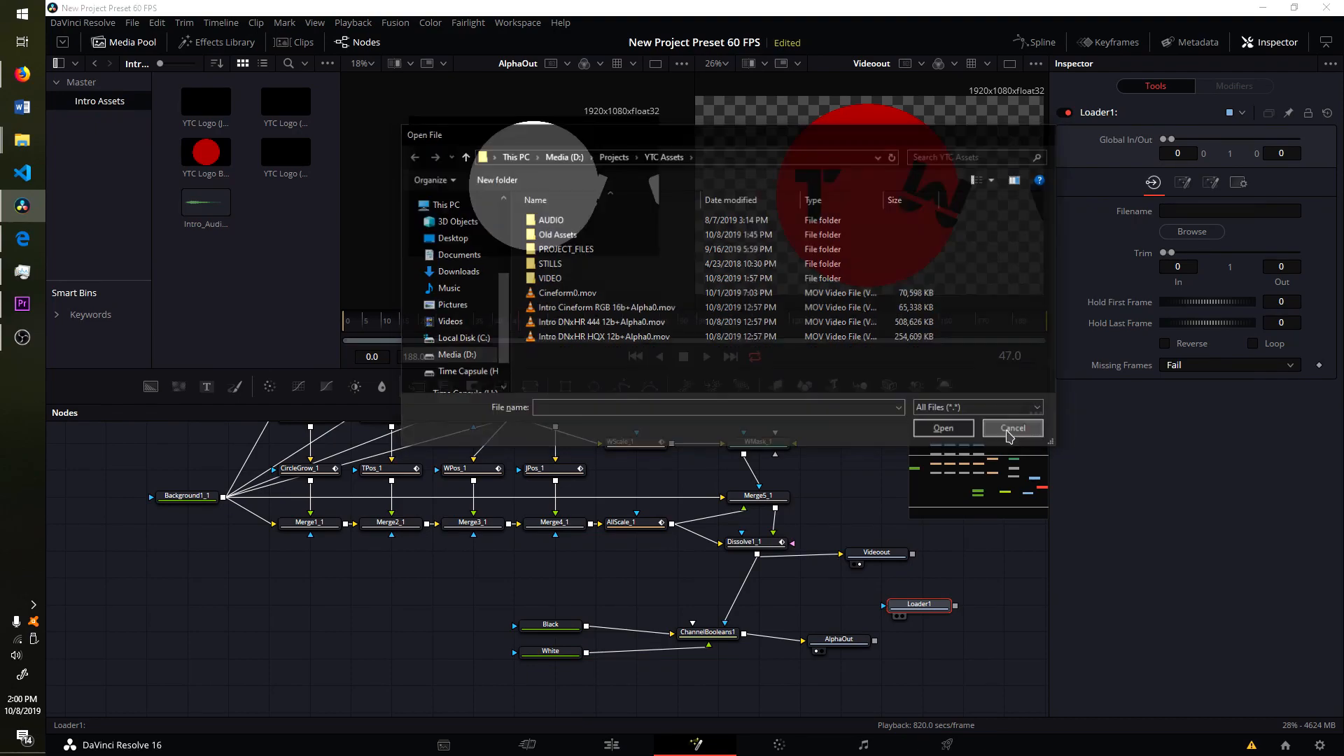